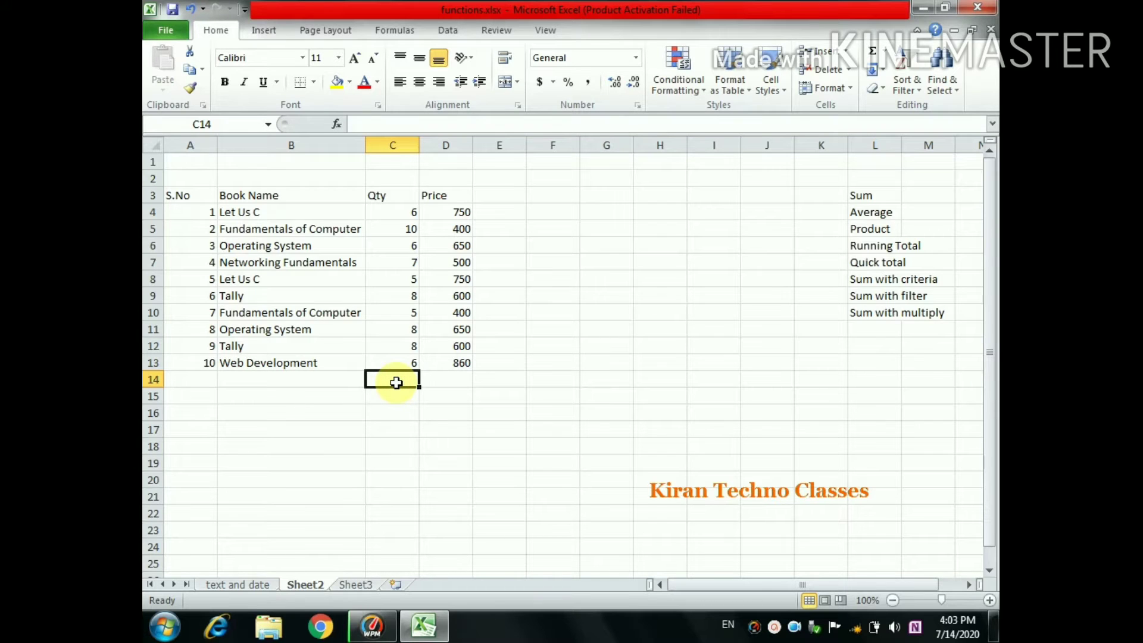
Total the Qty values C4:C13 in cell C14 with AutoSum, and reselect that cell to view its formula
left_click(873, 58)
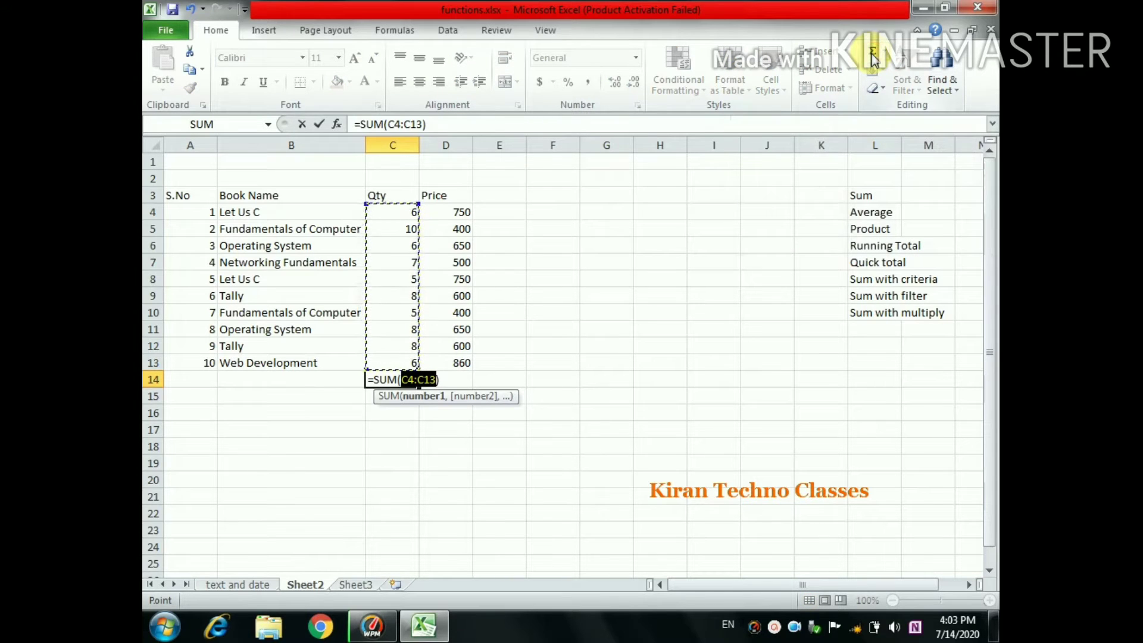
key("Return")
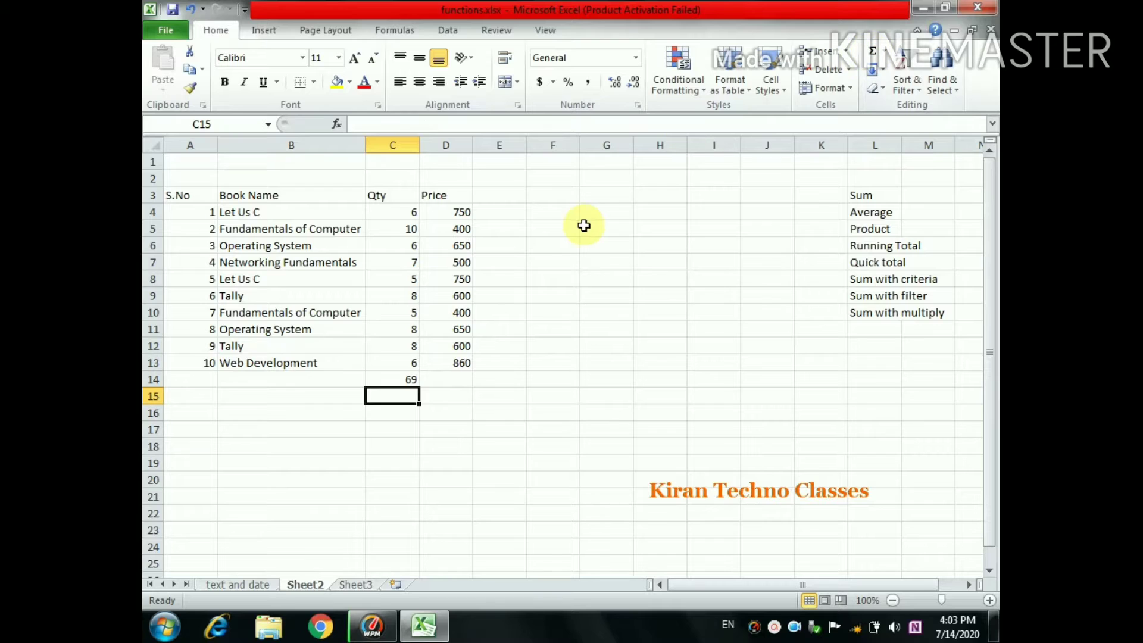
left_click(404, 382)
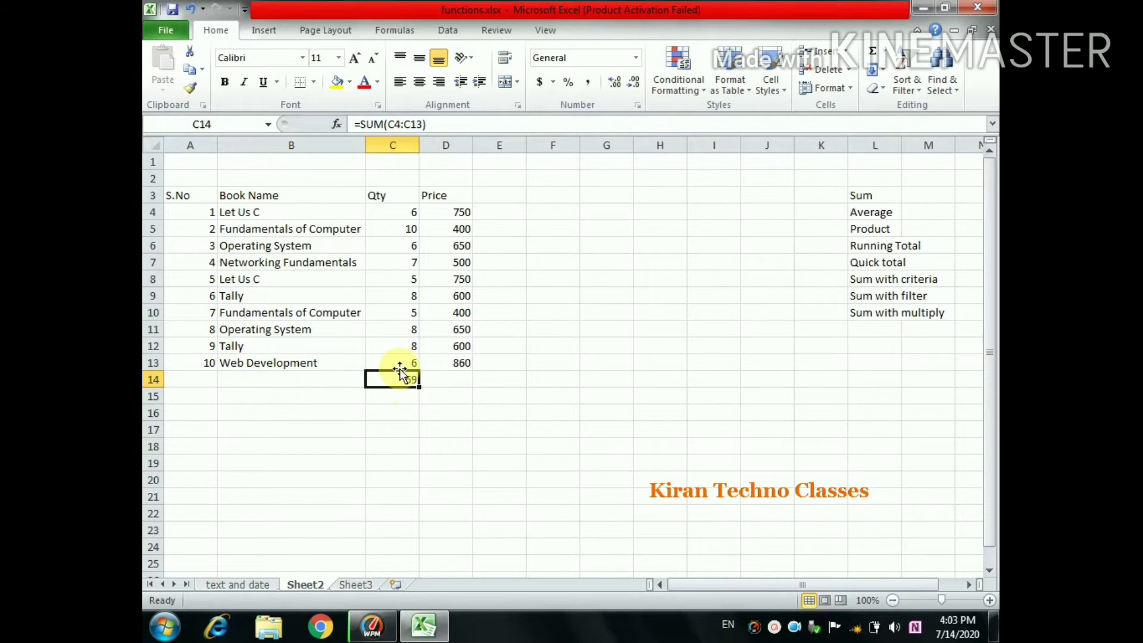
Replace the content of C14 with the addition formula =C4+C5+C6+C7, covering the first four quantities
left_click_drag(399, 369, 399, 370)
type("=")
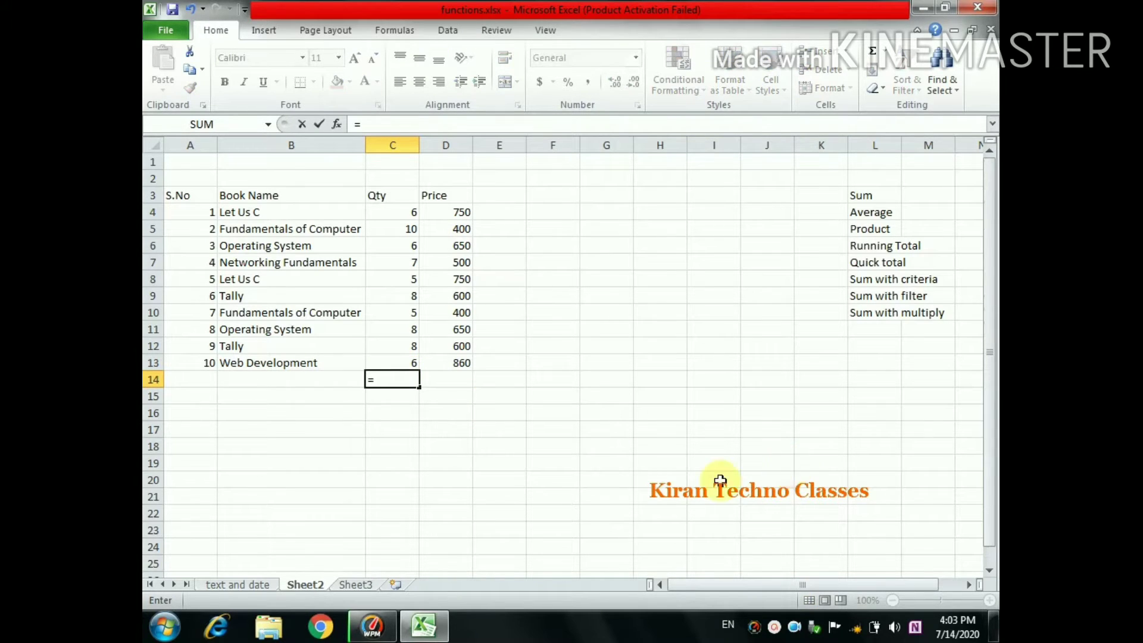
left_click(405, 211)
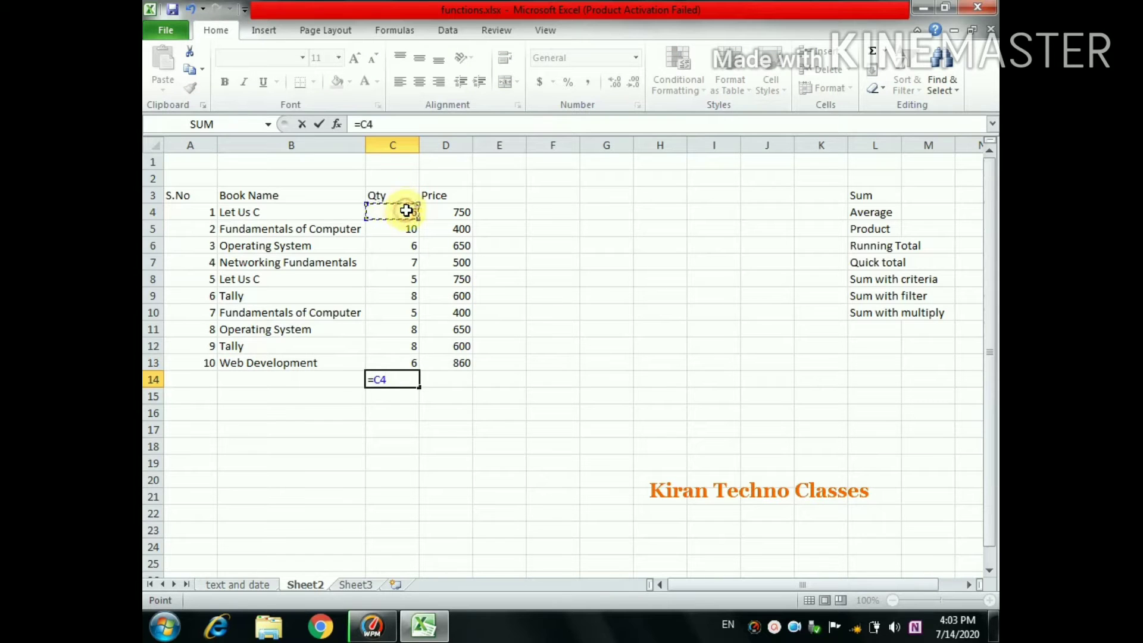
type("+")
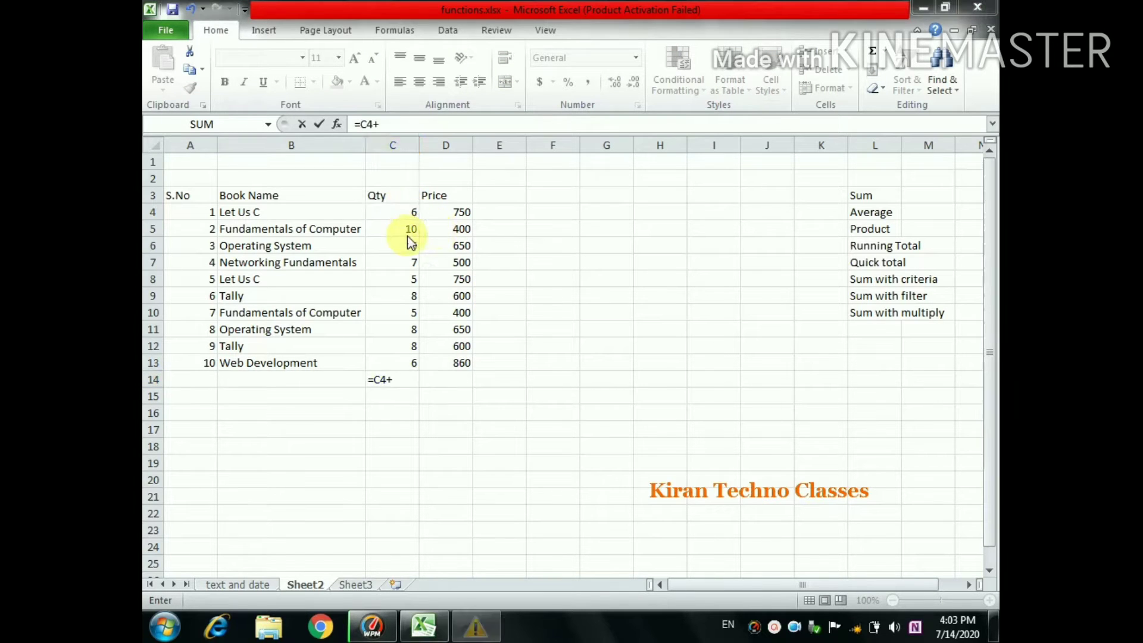
left_click(468, 369)
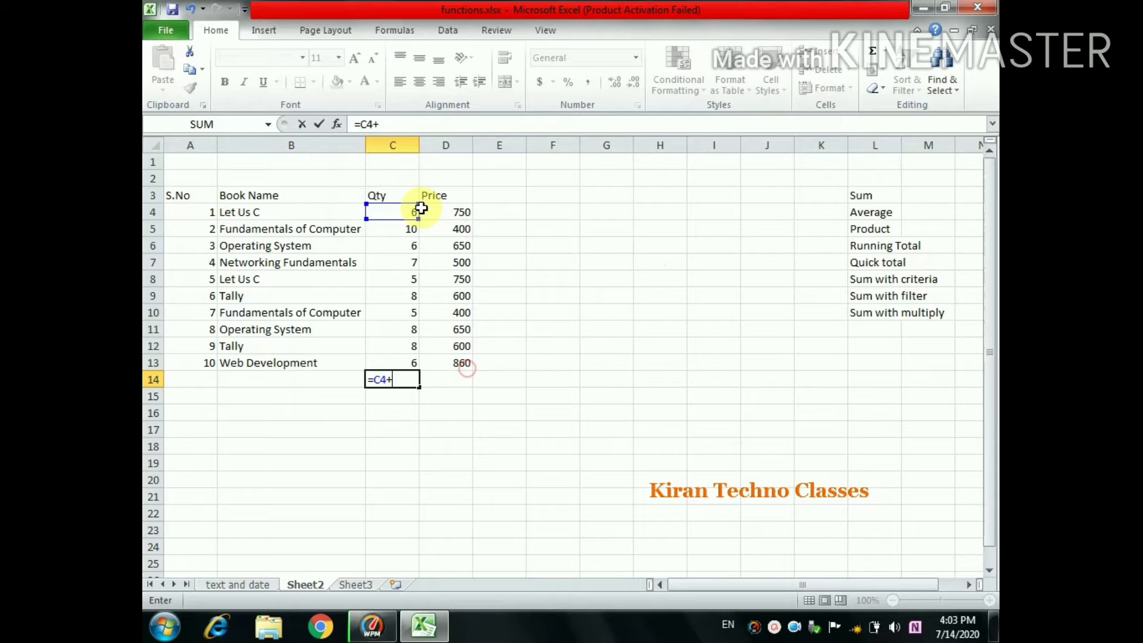
left_click(410, 233)
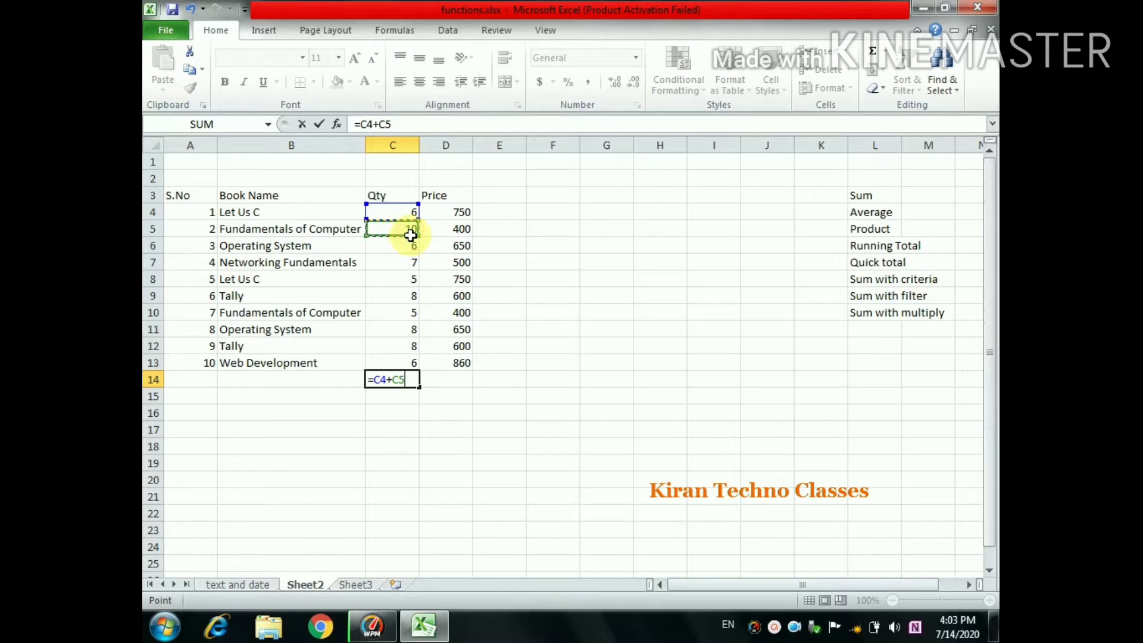
type("+")
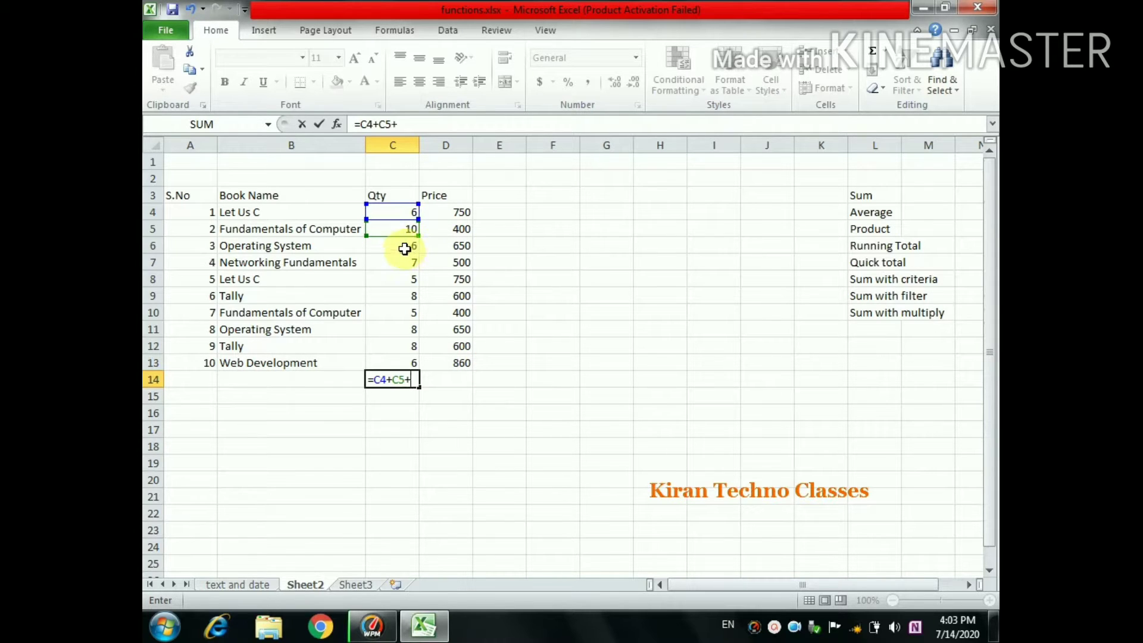
left_click(406, 249)
type("+")
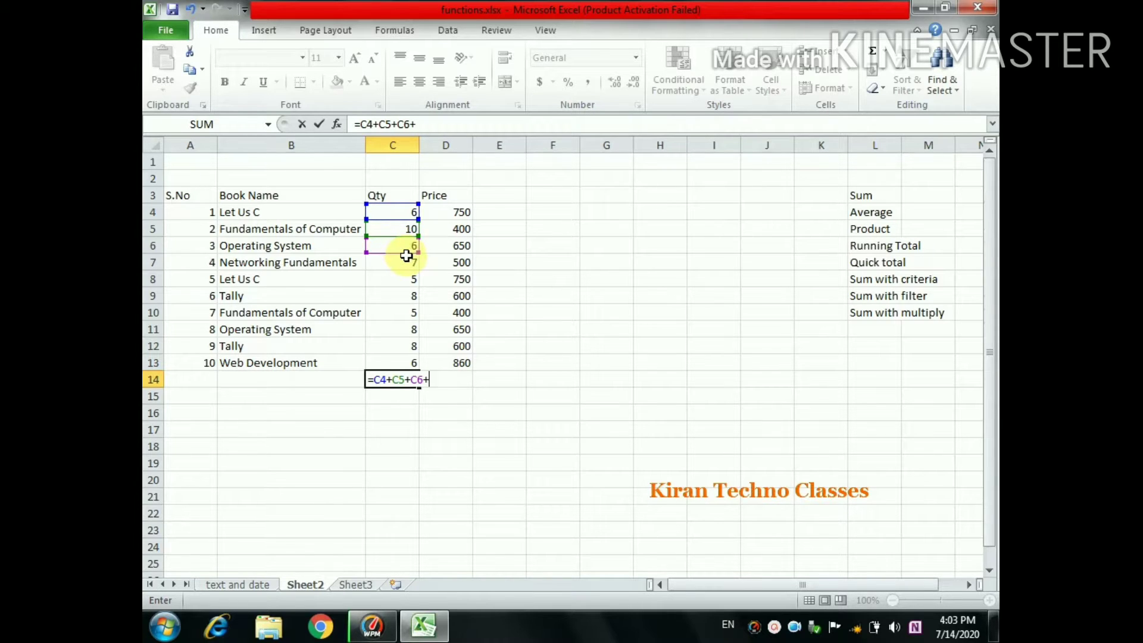
left_click(407, 262)
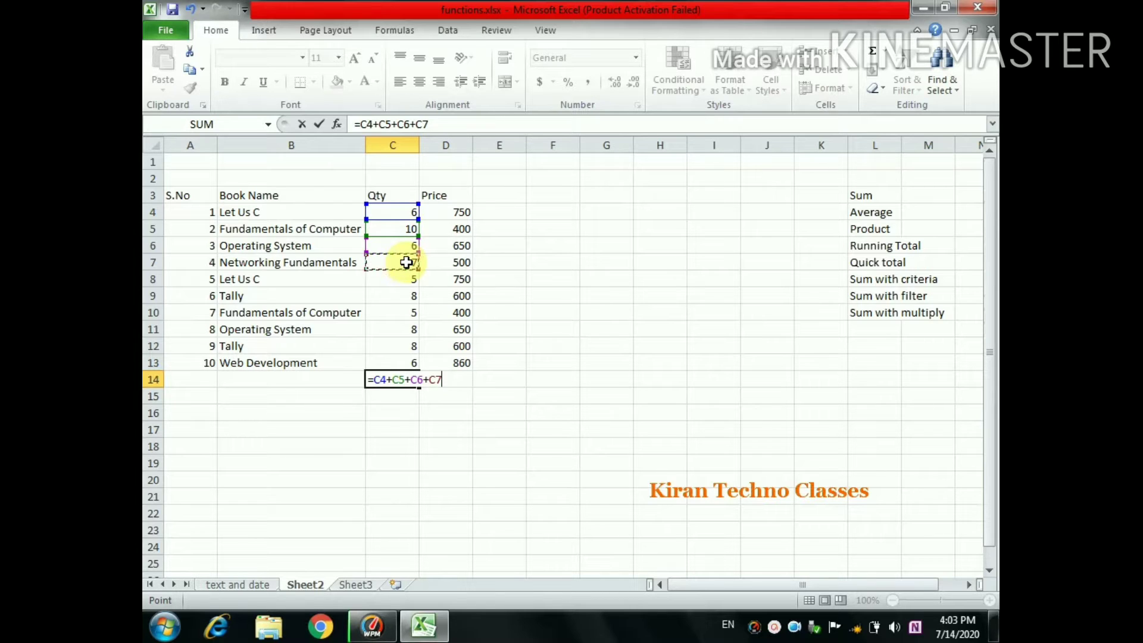
key("Return")
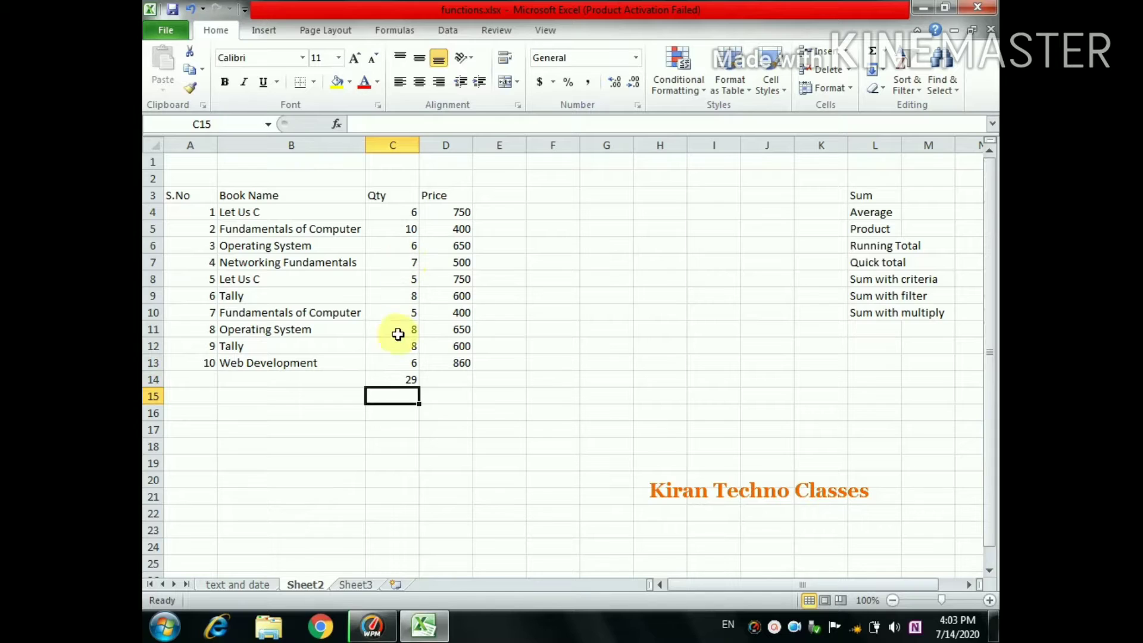
Clear C14 and enter the formula =SUM(C4:C13) to total the whole Qty column
left_click(403, 376)
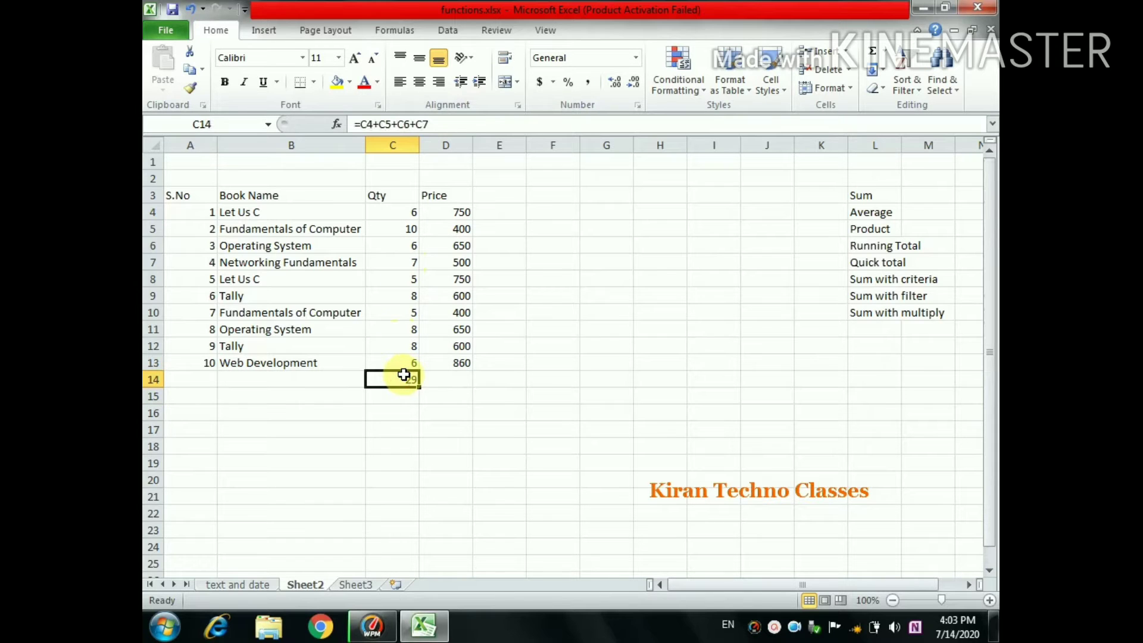
key("Delete")
type("=")
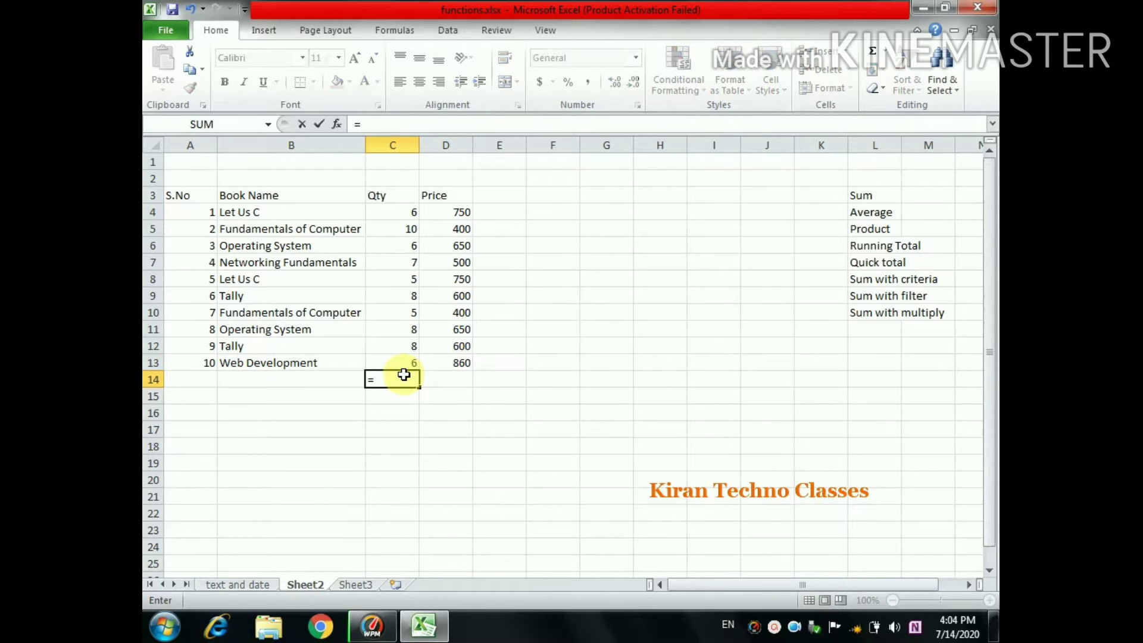
type("sum")
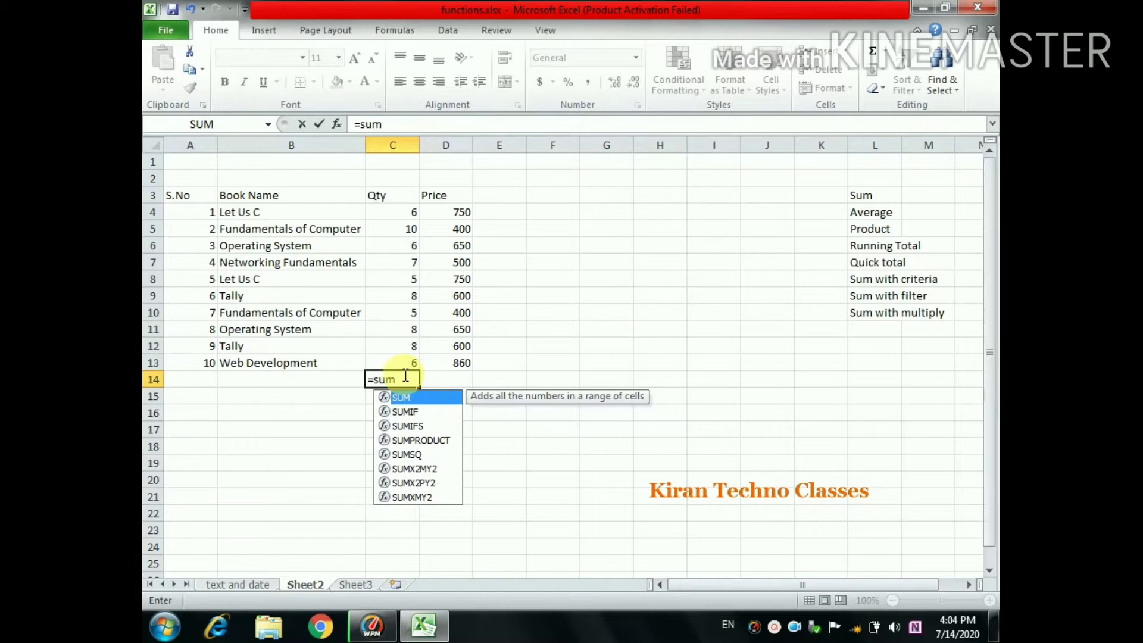
type("(")
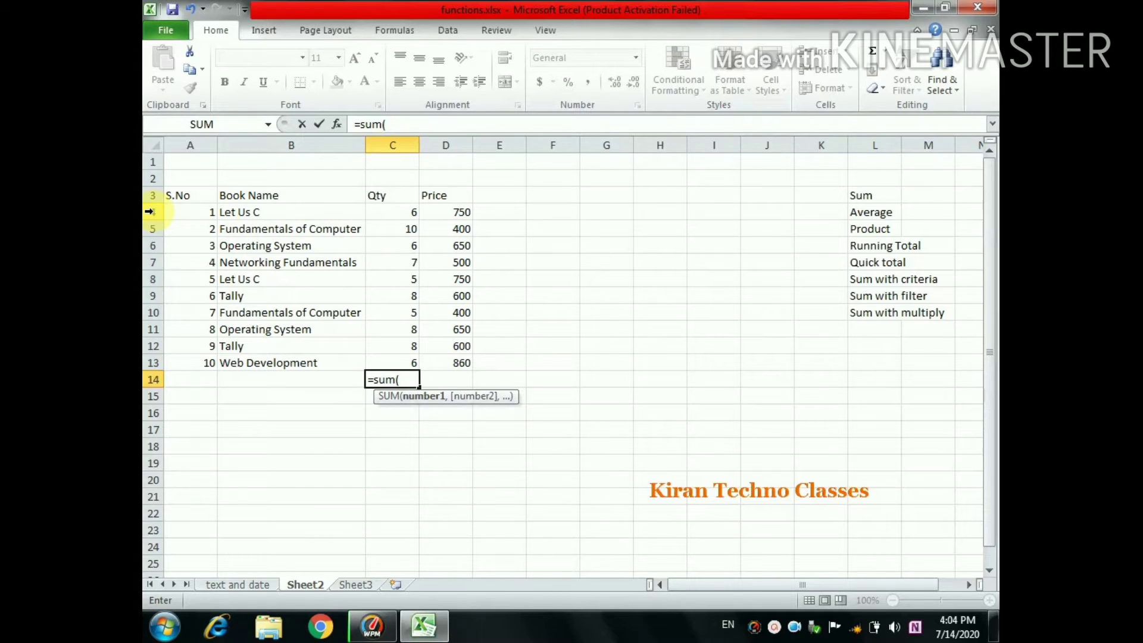
type("c4:")
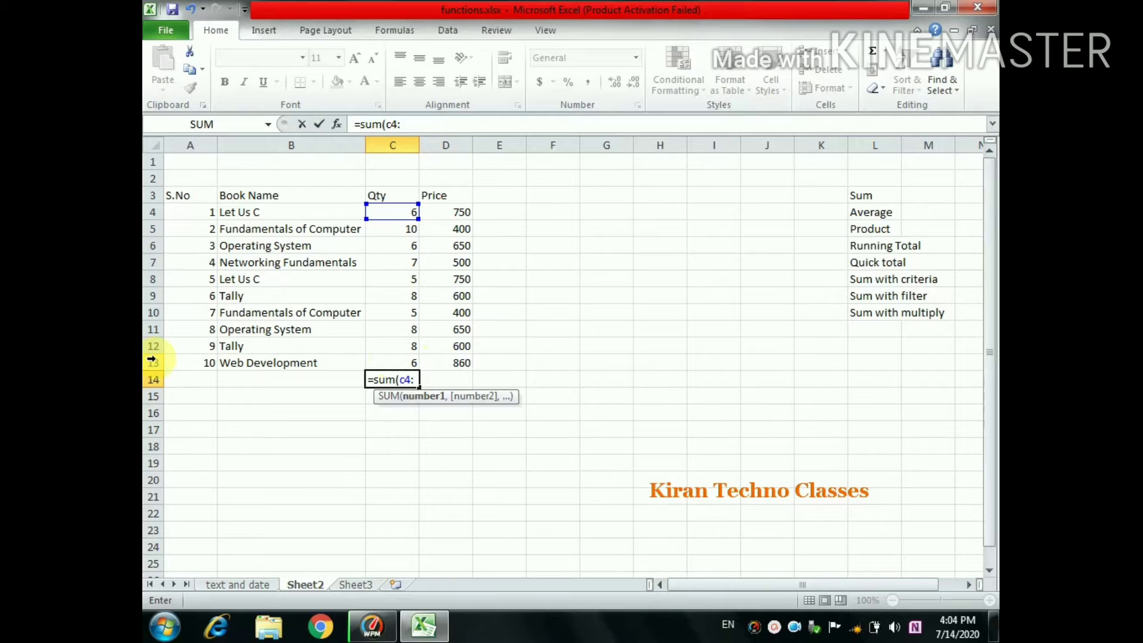
type("c1")
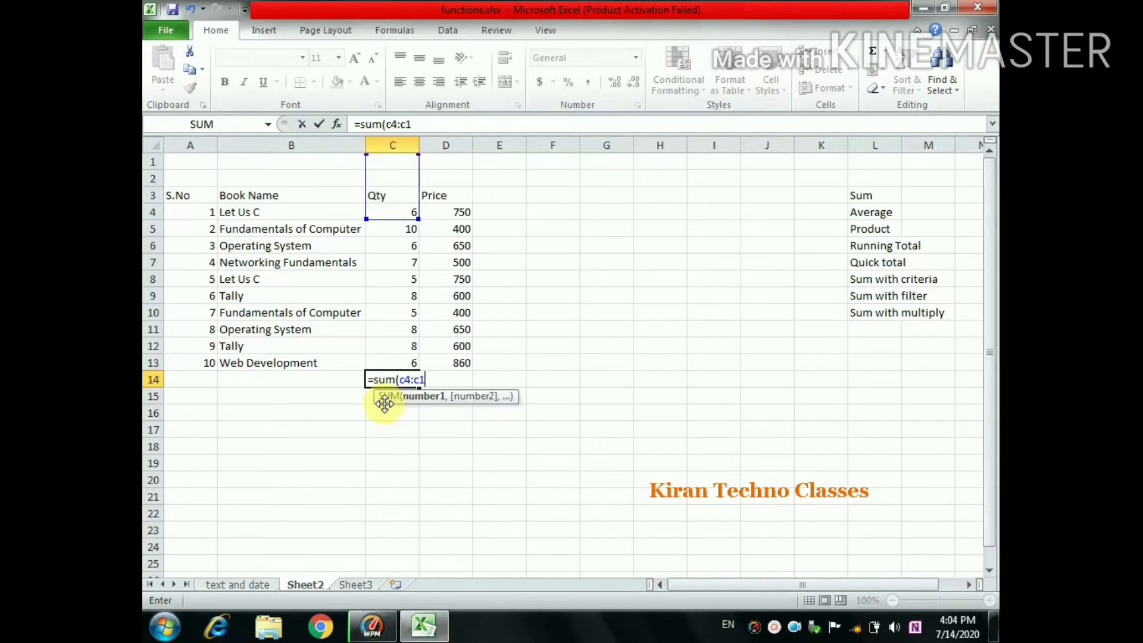
type("3")
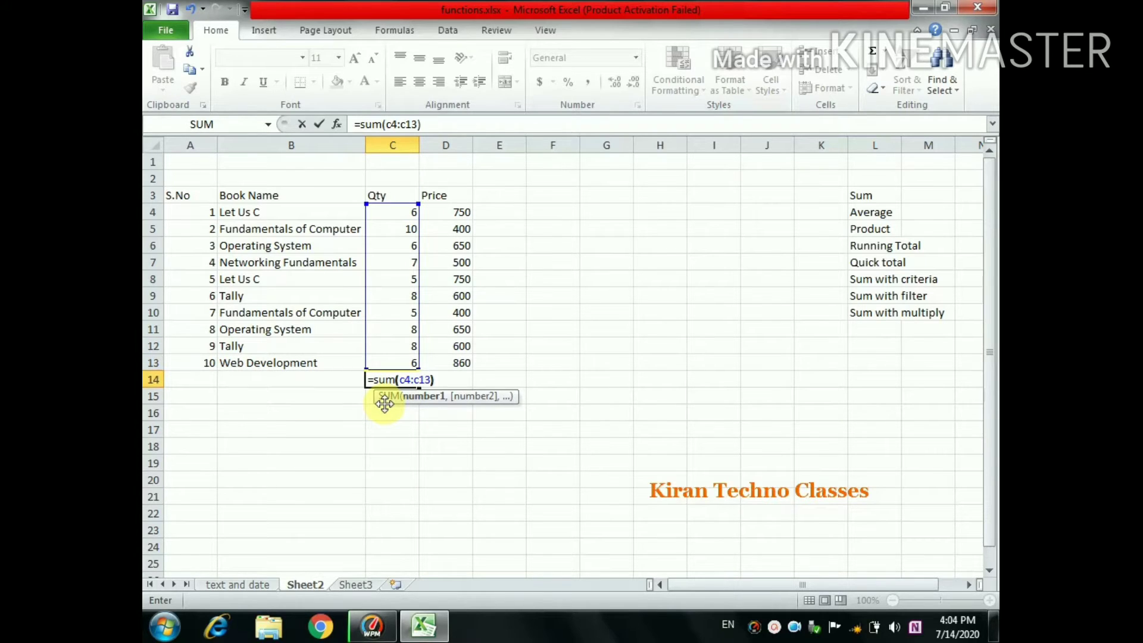
type(")")
key("Return")
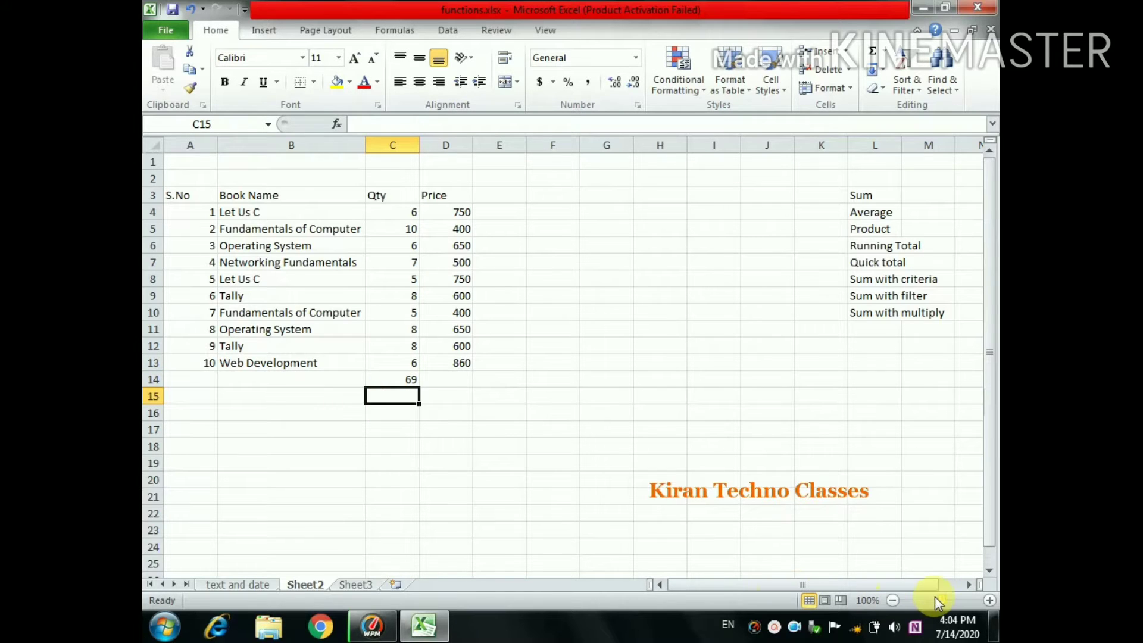
Magnify the sheet to 148% and examine the book table together with the Qty total's formula in C14
left_click_drag(941, 602, 944, 602)
left_click(951, 602)
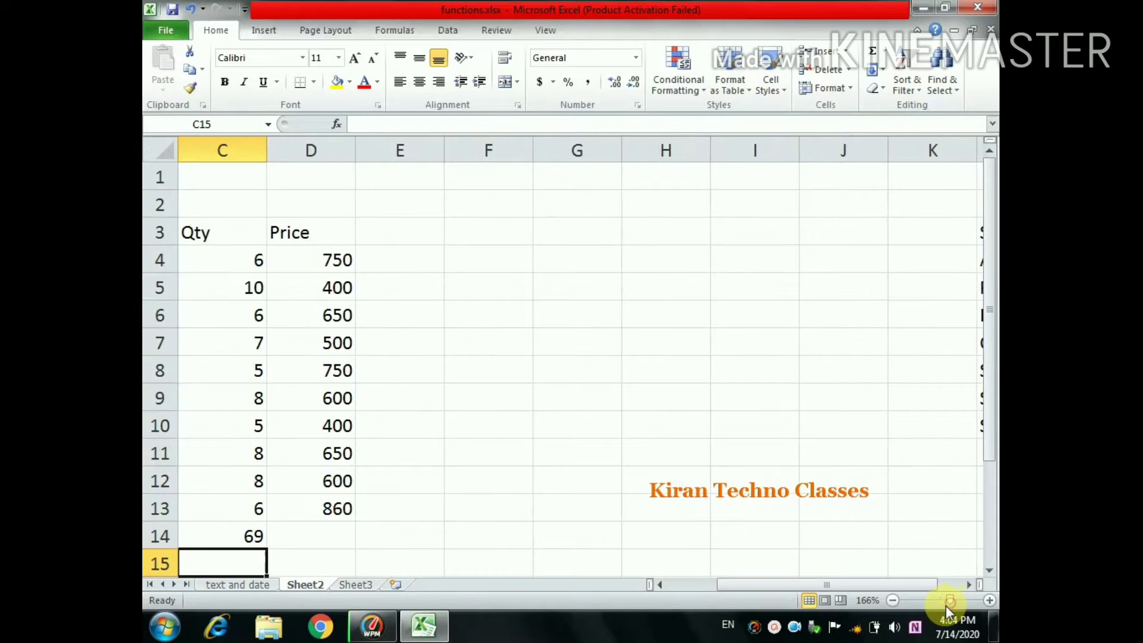
left_click_drag(842, 589, 786, 586)
left_click_drag(986, 375, 988, 386)
left_click(668, 514)
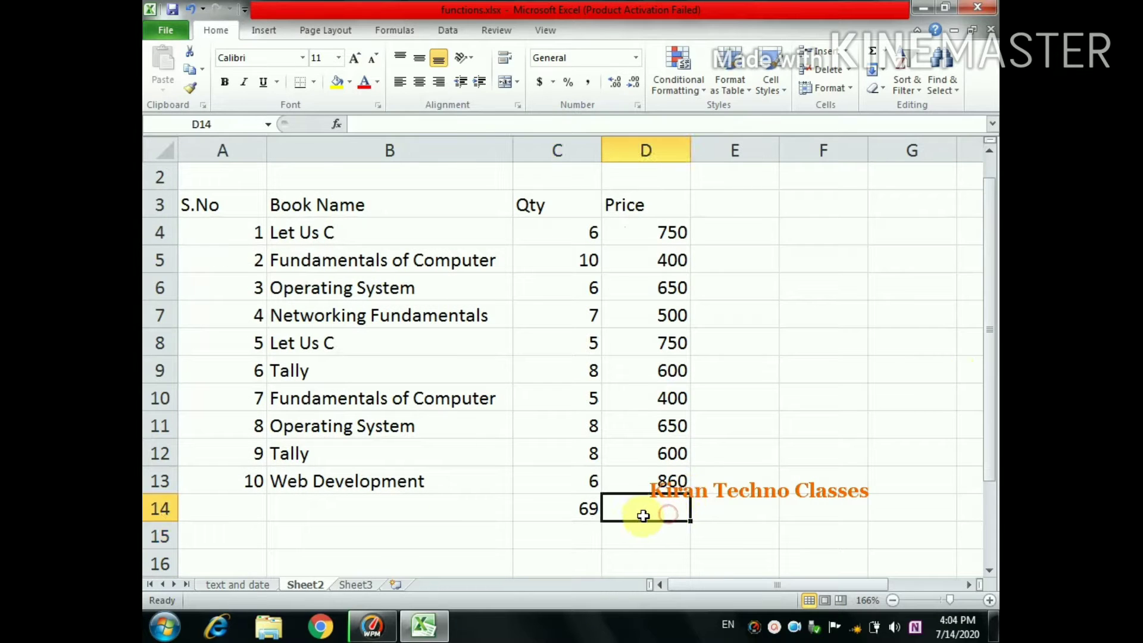
left_click(593, 508)
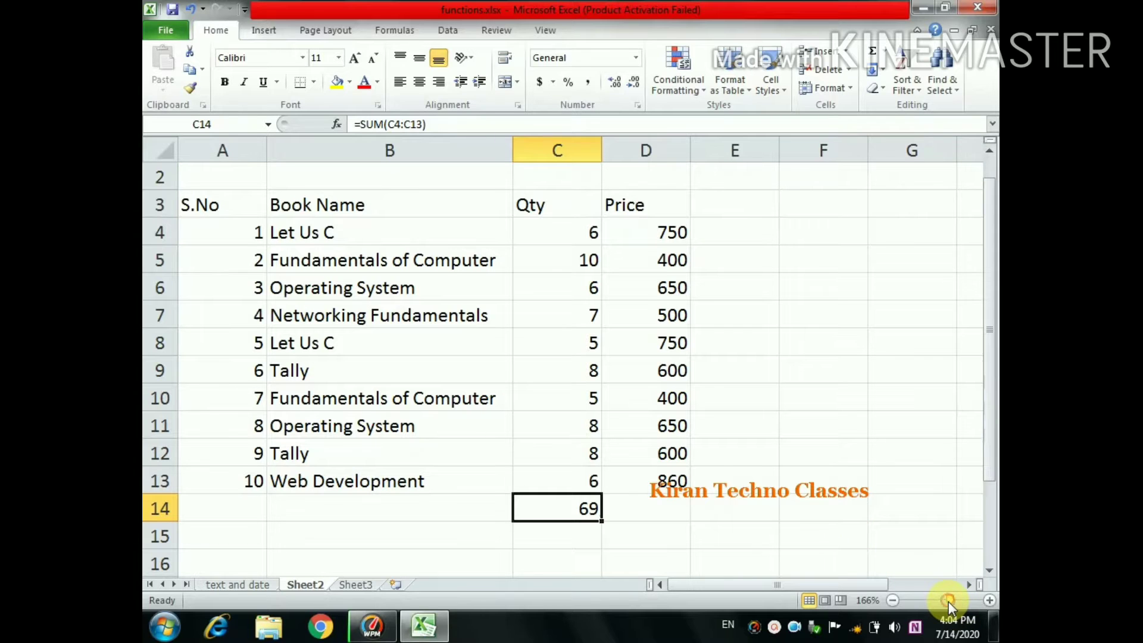
left_click_drag(948, 602, 946, 602)
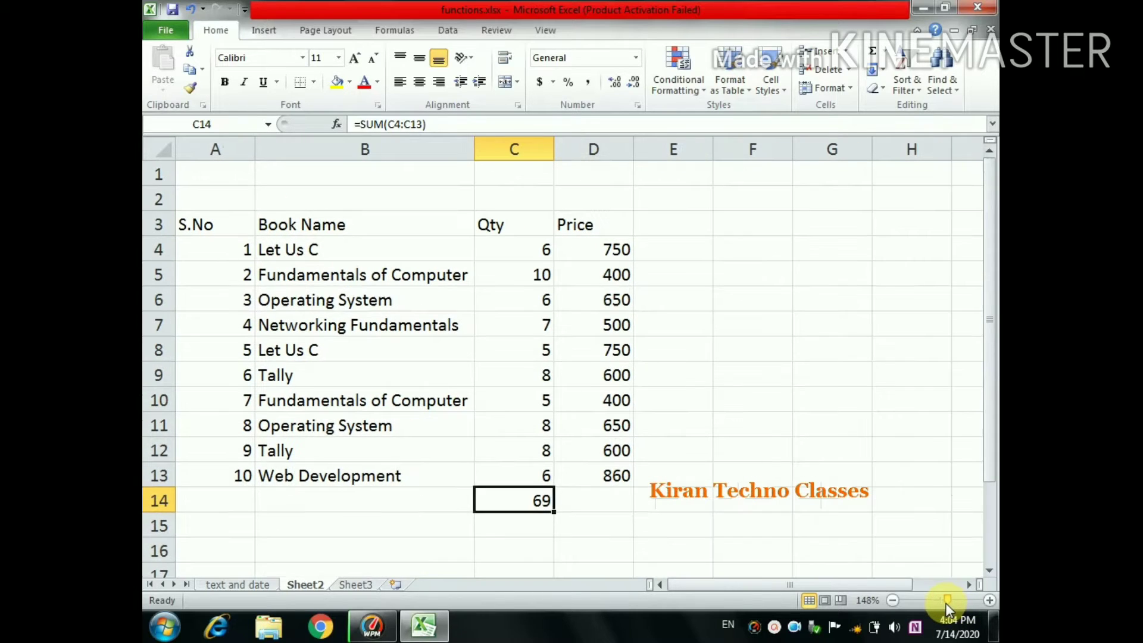
left_click(720, 586)
left_click(731, 584)
mouse_move(731, 584)
left_mouse_down()
mouse_move(767, 584)
mouse_move(745, 584)
left_mouse_up()
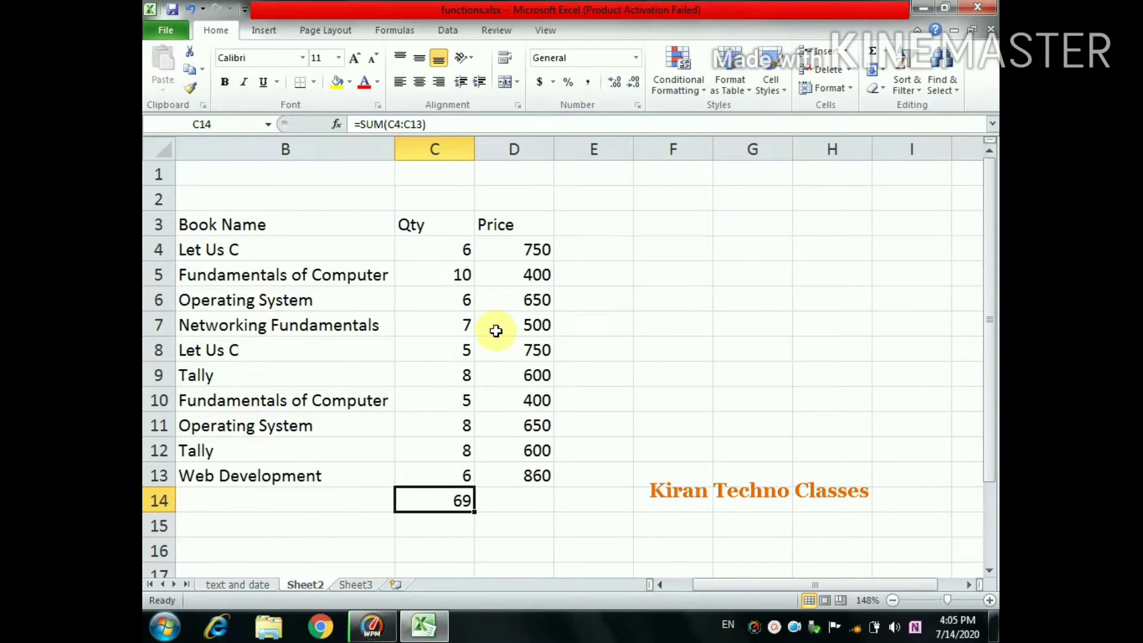
Calculate the average price in D14 with =AVERAGE(D4:D13), and review the formulas in D14 and C14
left_click(515, 494)
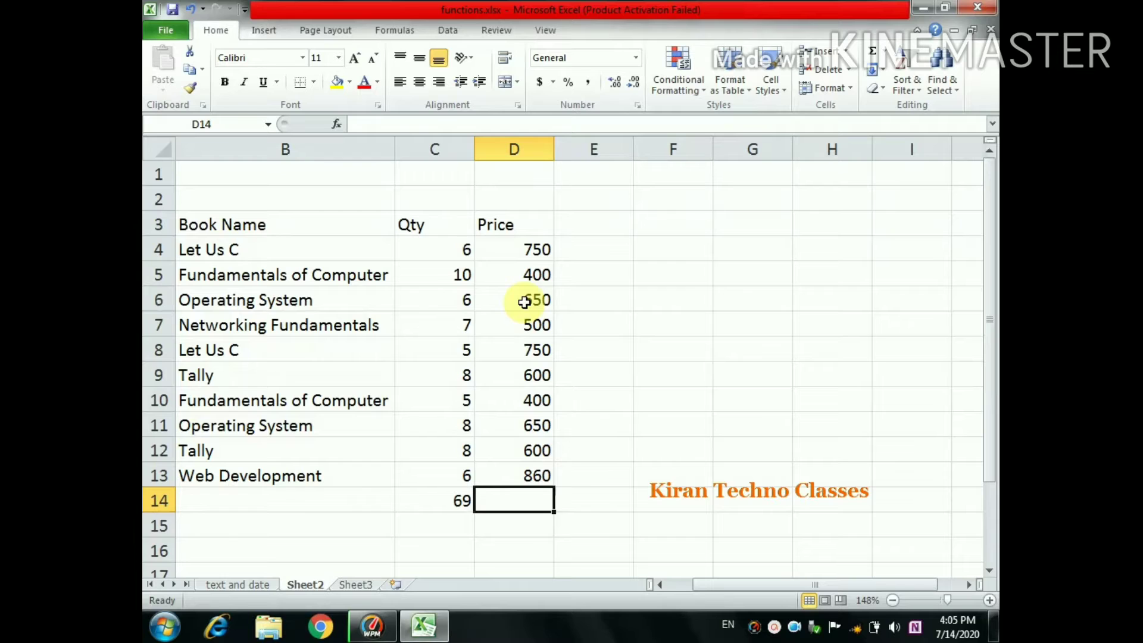
type("=a")
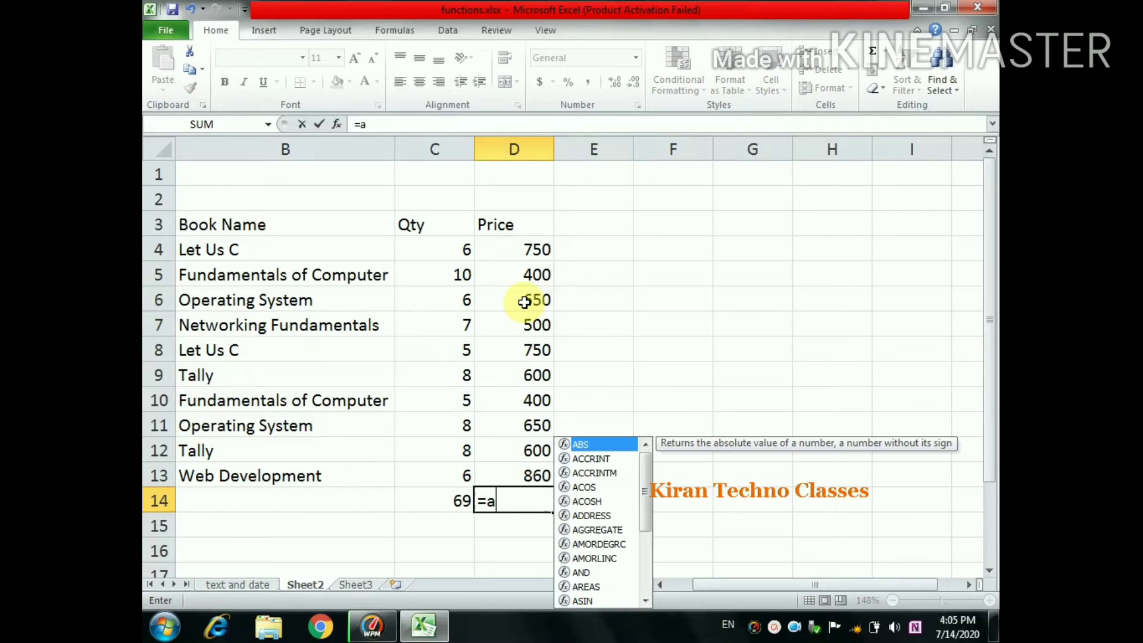
type("vera")
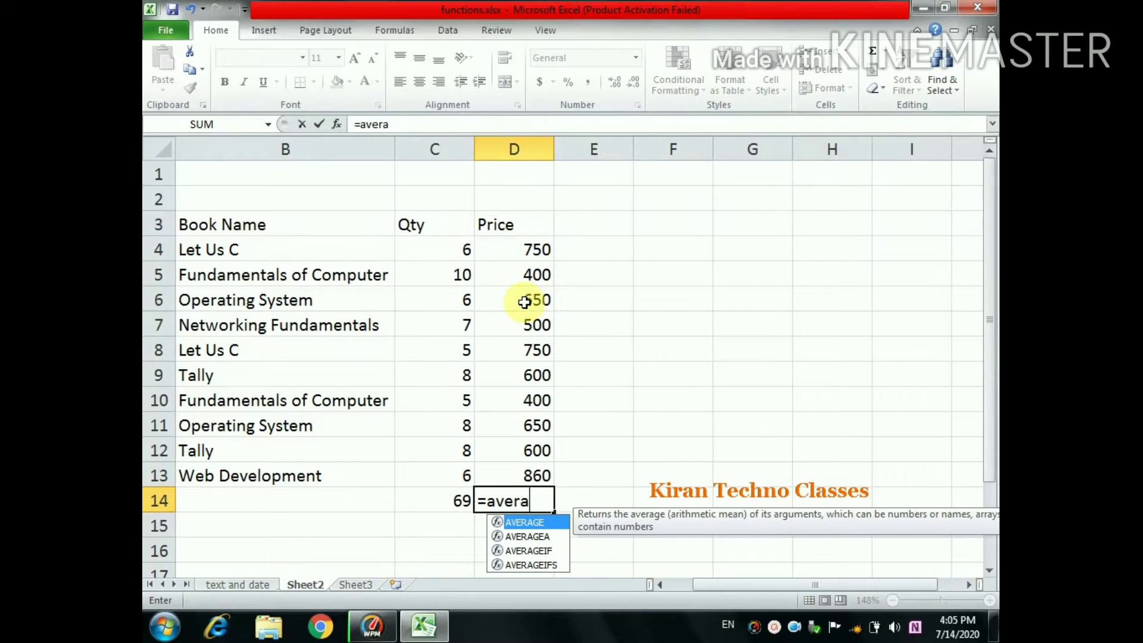
type("ge(")
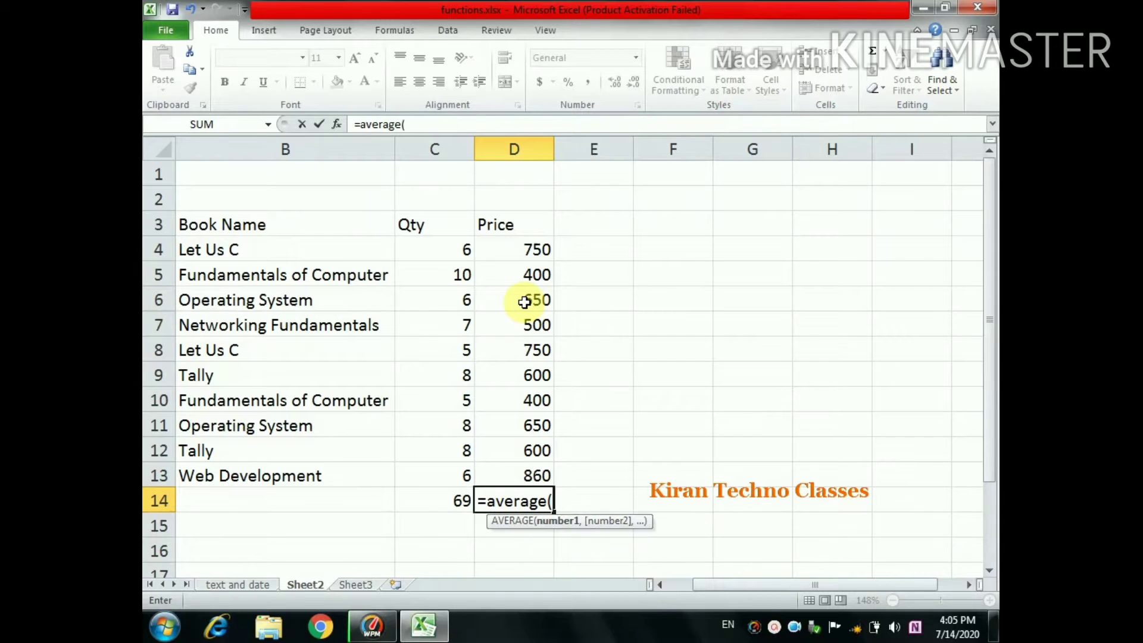
left_click(520, 255)
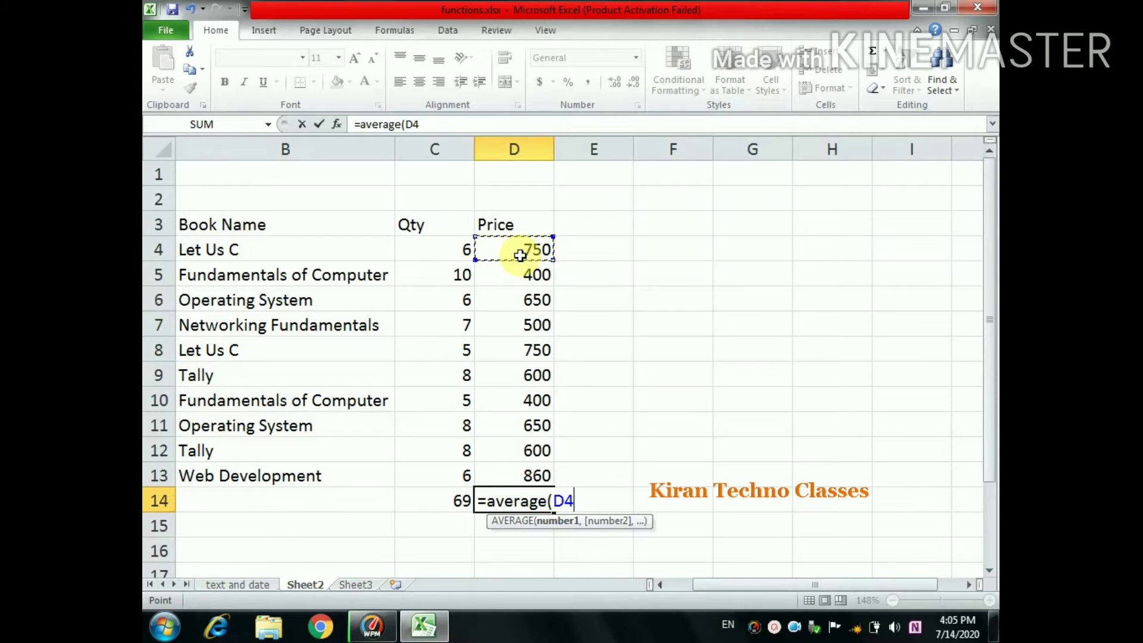
key("F8")
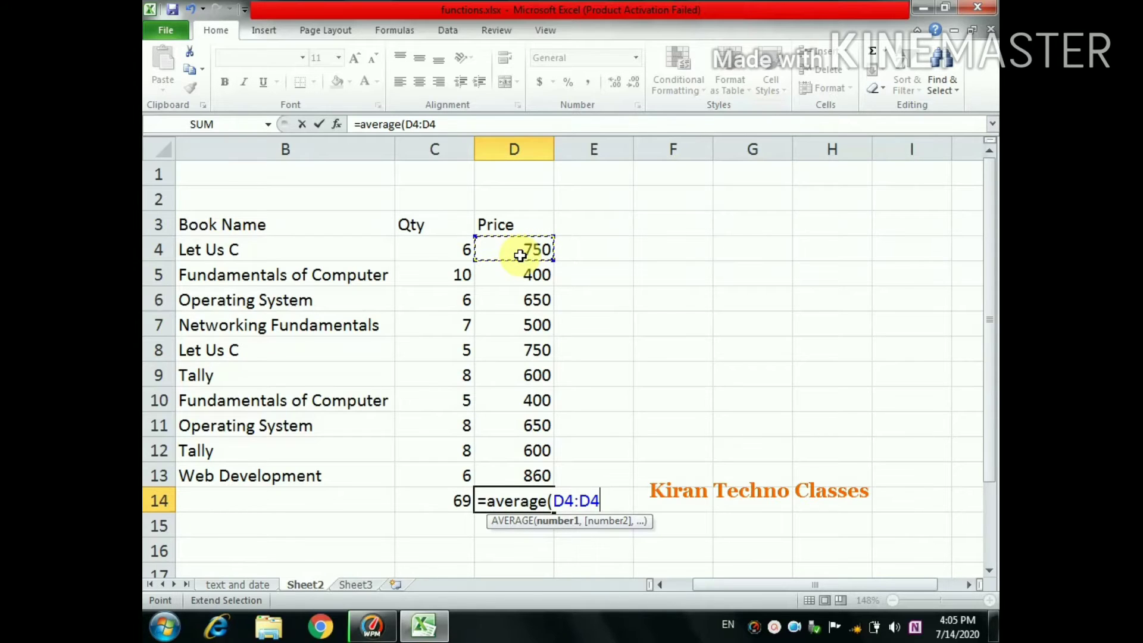
left_click(517, 476)
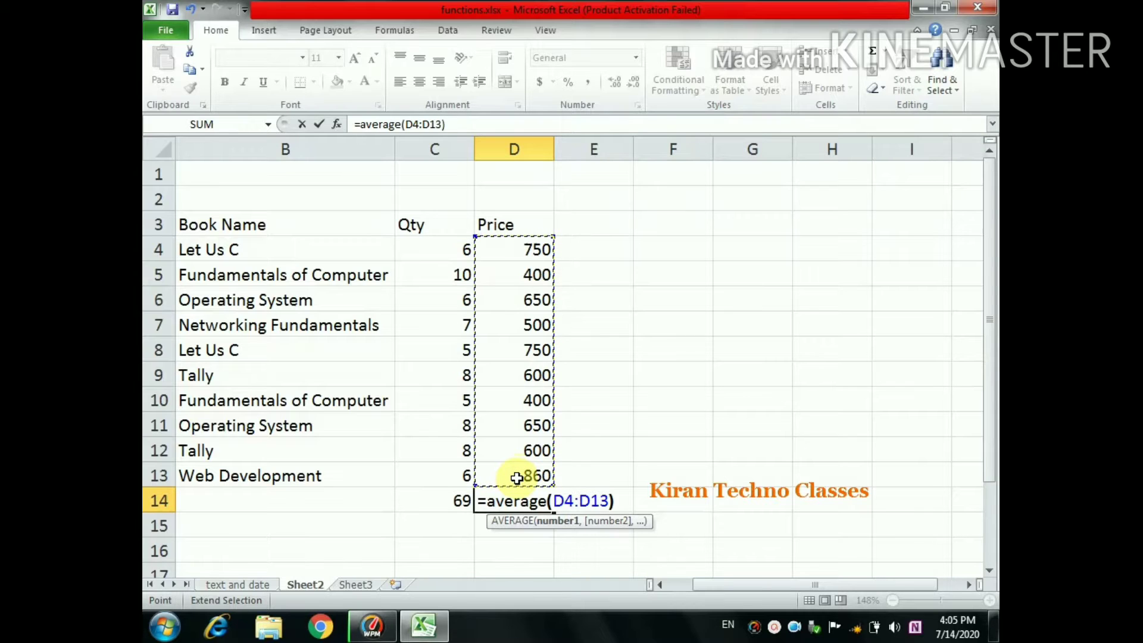
key("Return")
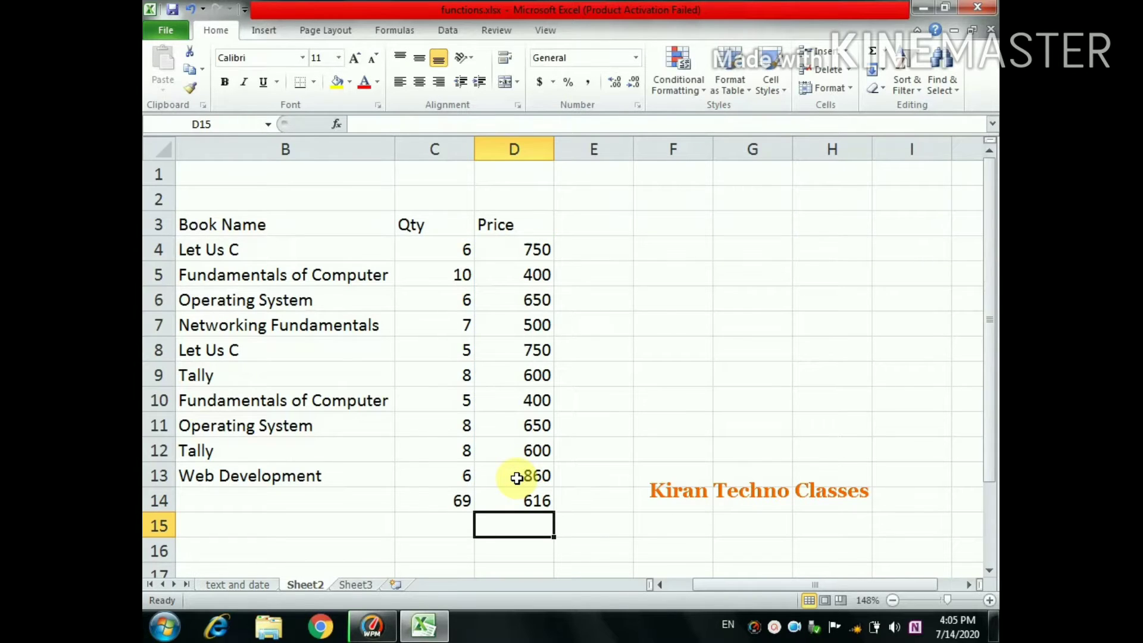
left_click(520, 500)
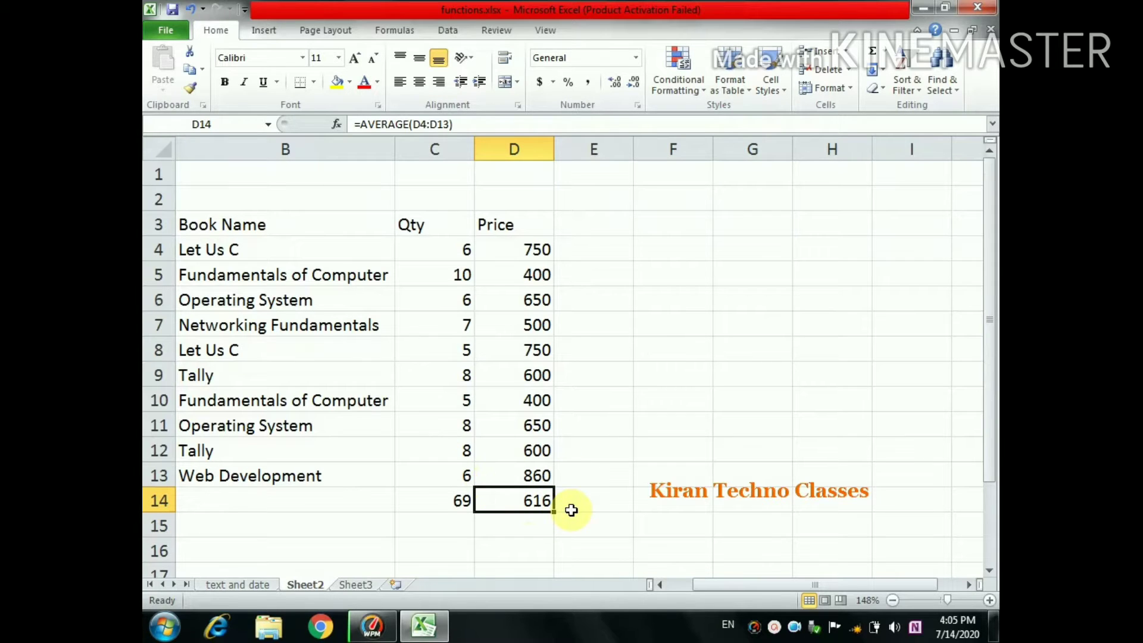
left_click(463, 501)
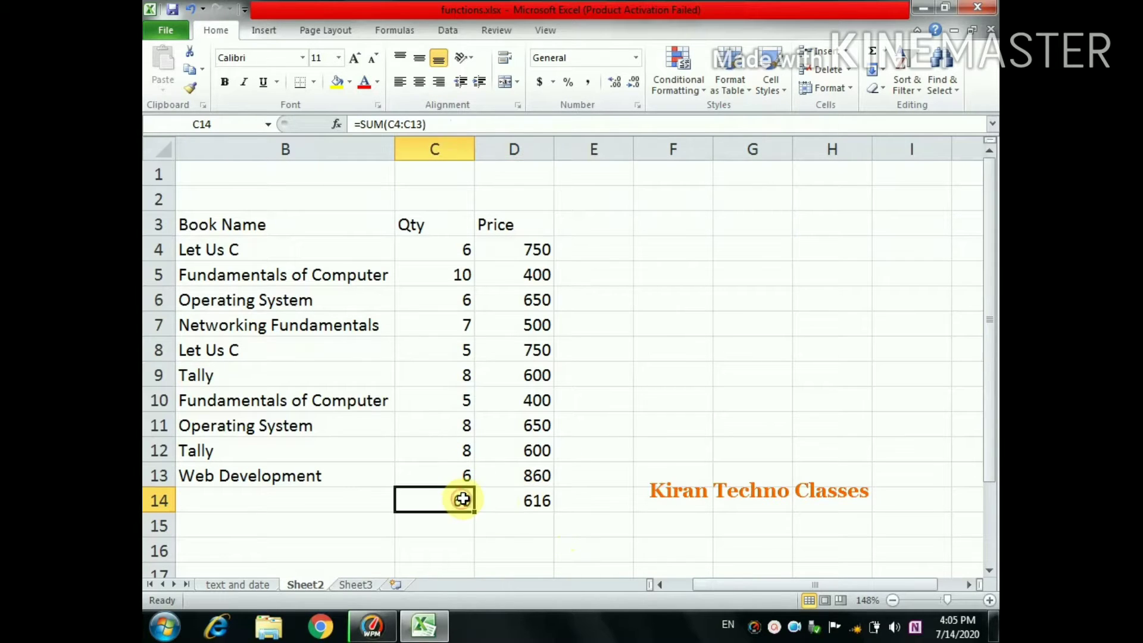
Add the heading "total price" in E3, next to the Price column
left_click(519, 501)
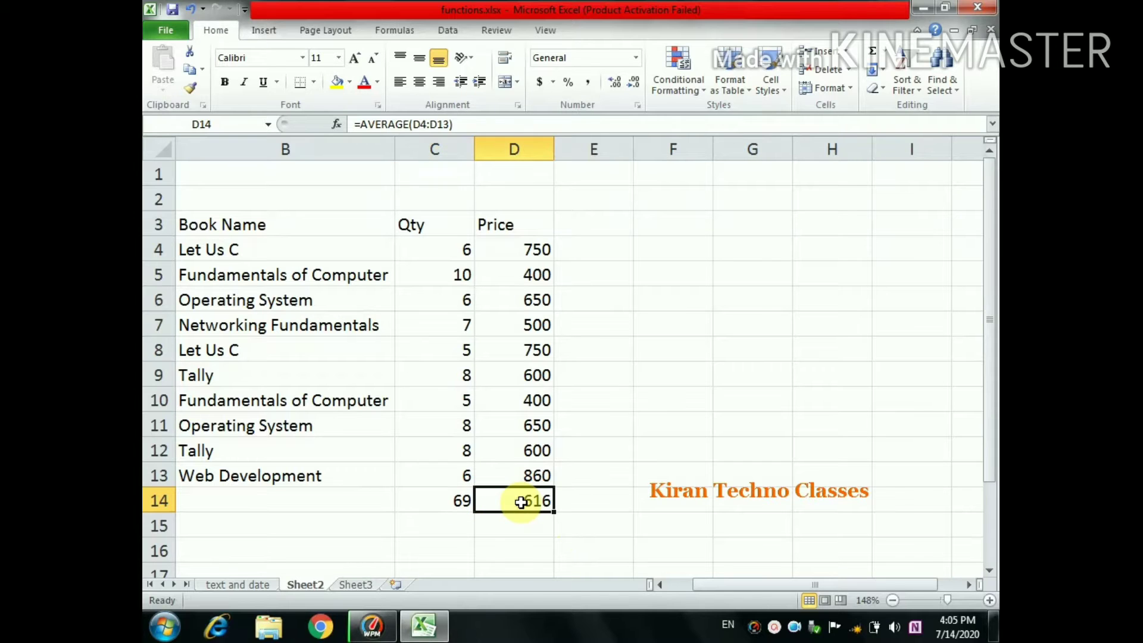
mouse_move(711, 587)
left_mouse_down()
mouse_move(734, 582)
mouse_move(715, 586)
left_mouse_up()
left_click(595, 224)
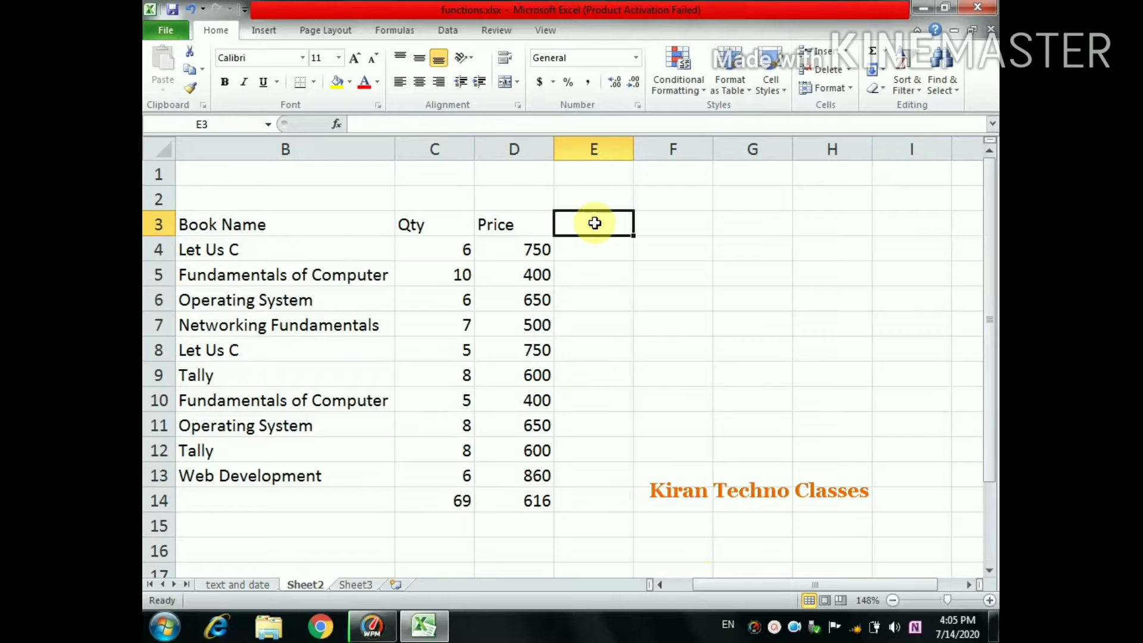
type("total")
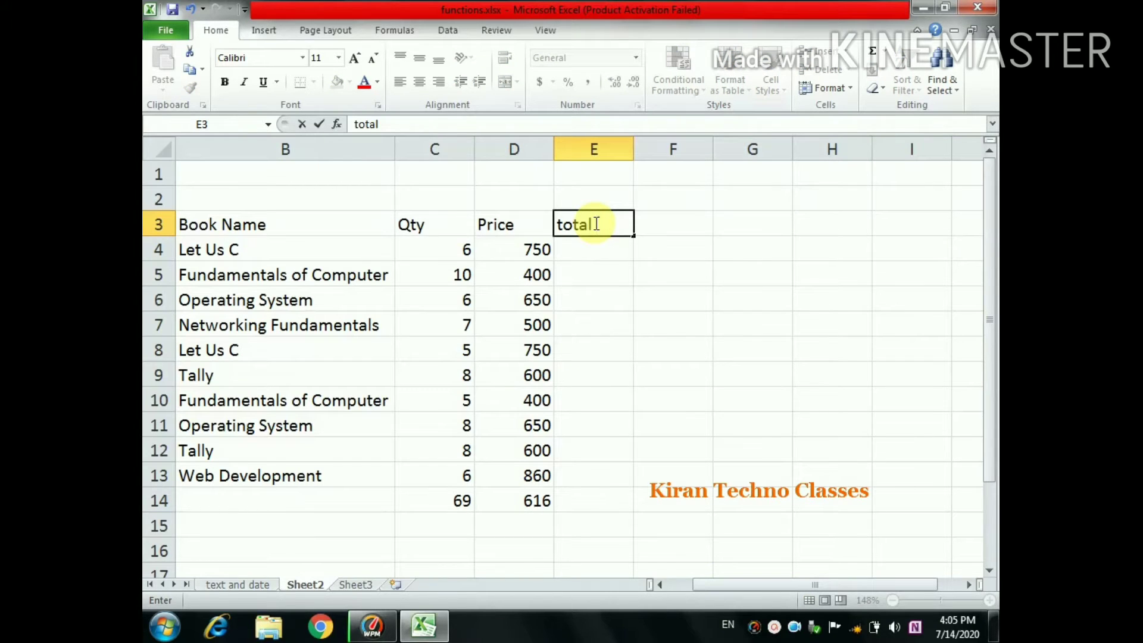
type(" price")
key("Return")
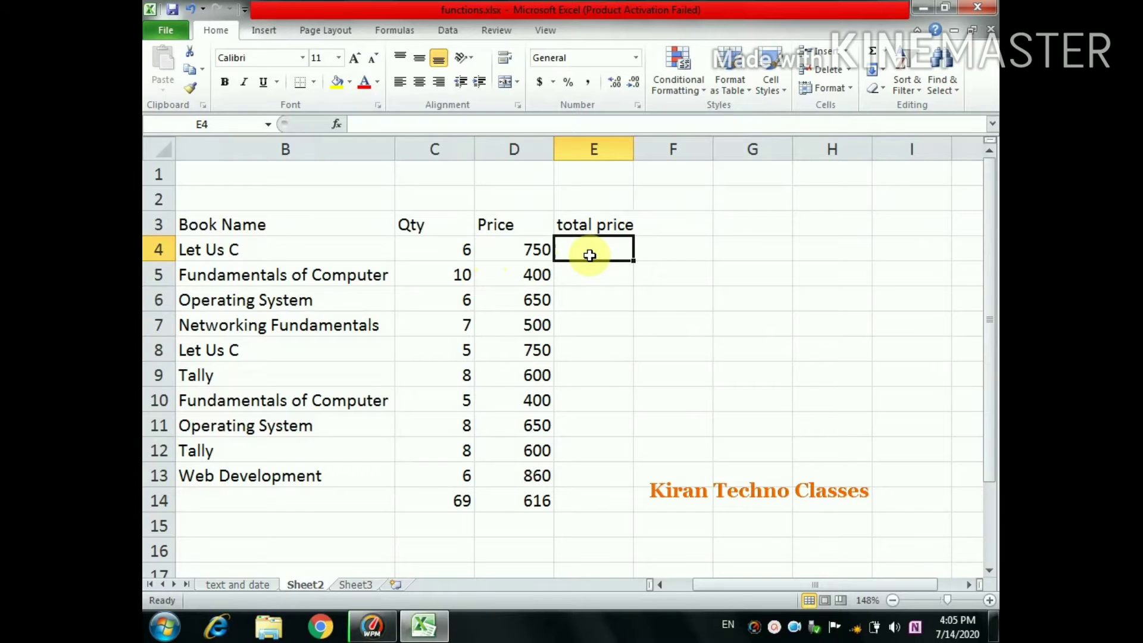
Multiply the first book's quantity by its price in E4 with the formula =C4*D4
left_click(442, 249)
left_click(507, 245)
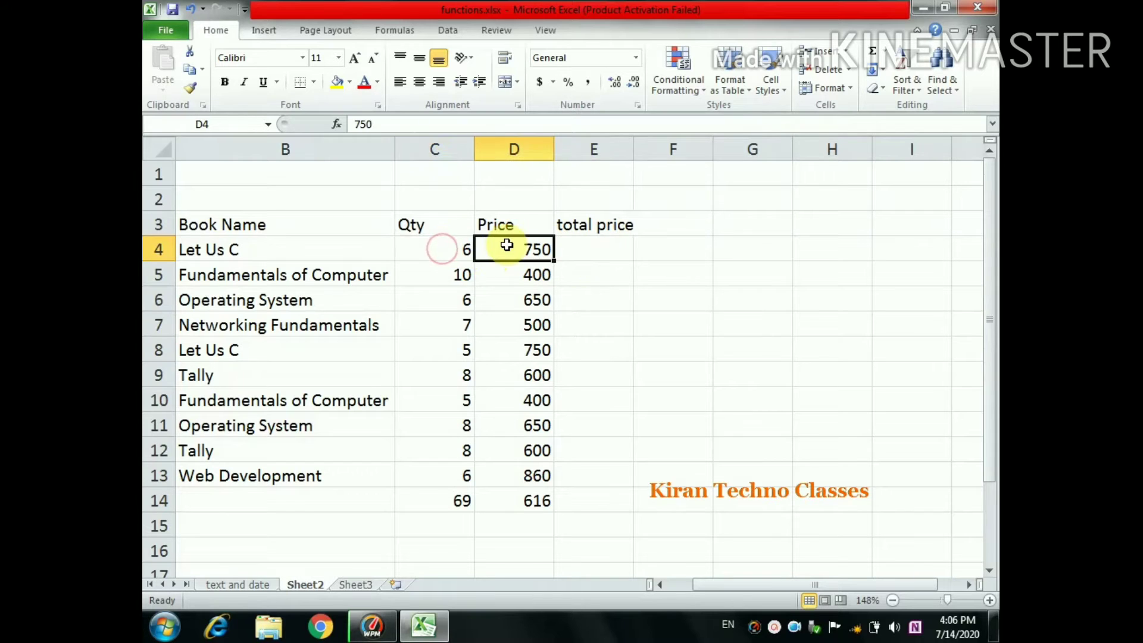
left_click(570, 248)
type("=")
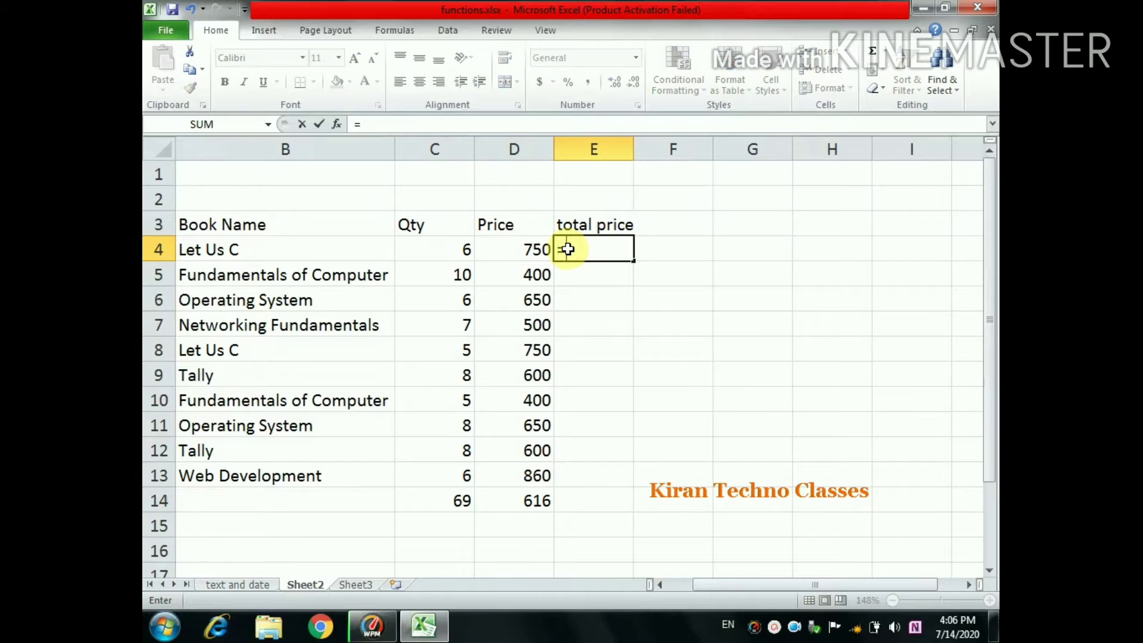
left_click(457, 249)
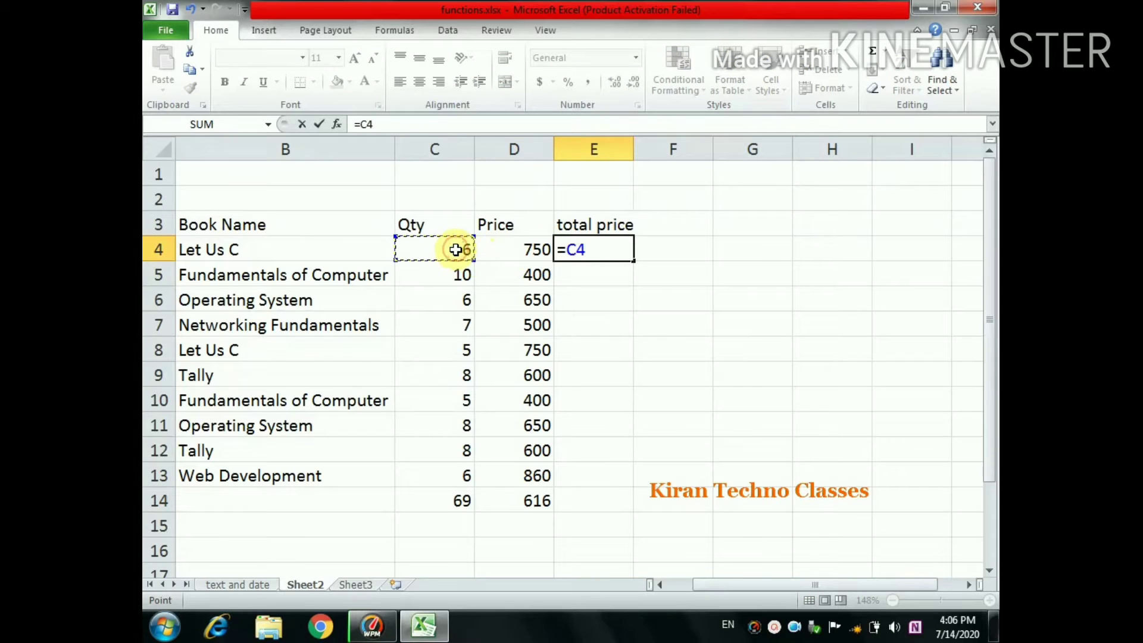
type("*")
left_click(498, 250)
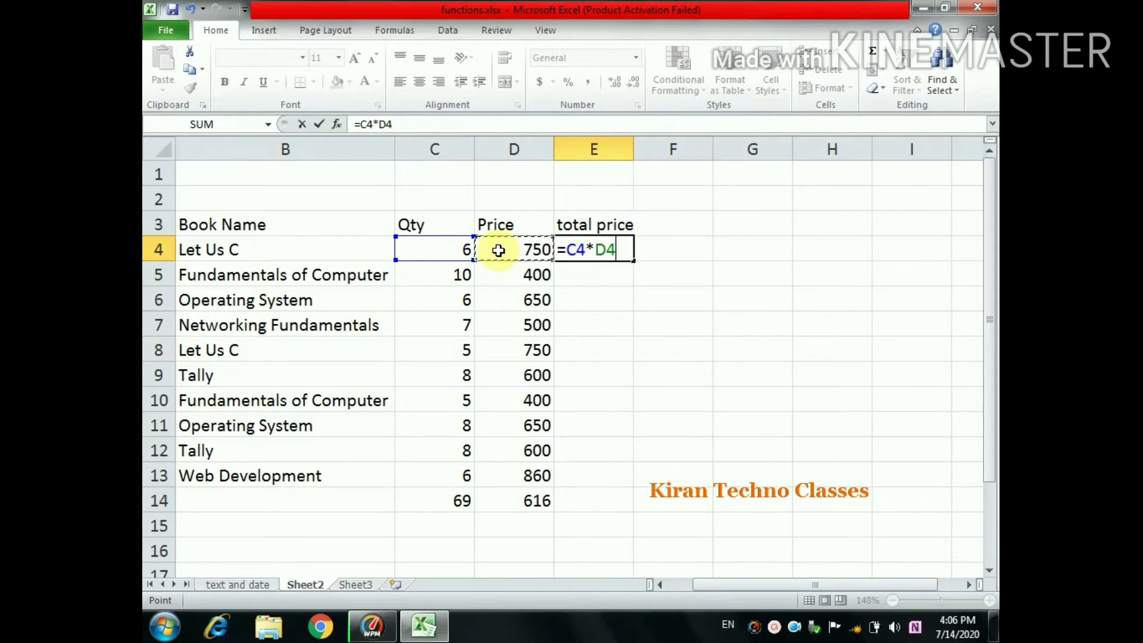
key("Return")
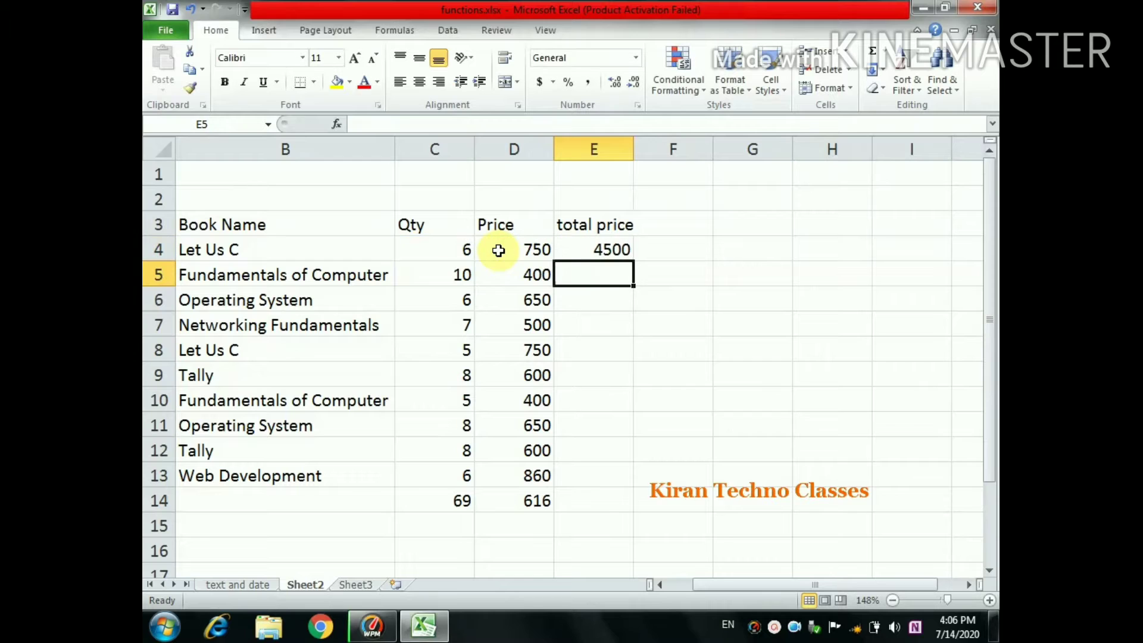
Replace the content of E4 with =PRODUCT(C4:D4) and fill the formula down to E14
left_click(608, 253)
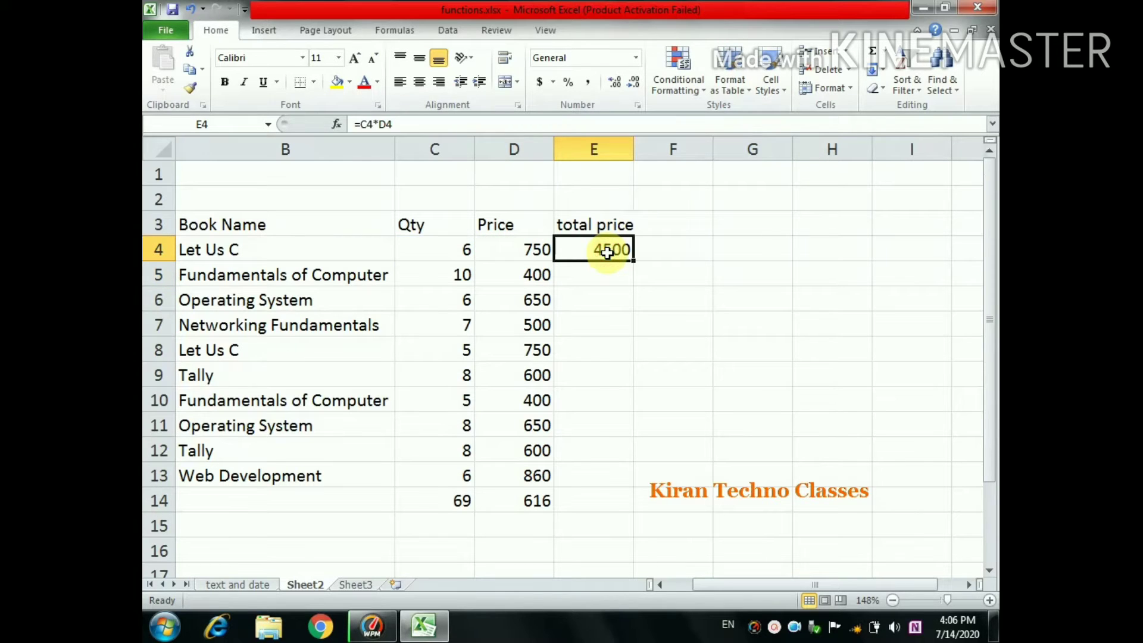
key("Delete")
type("=prod")
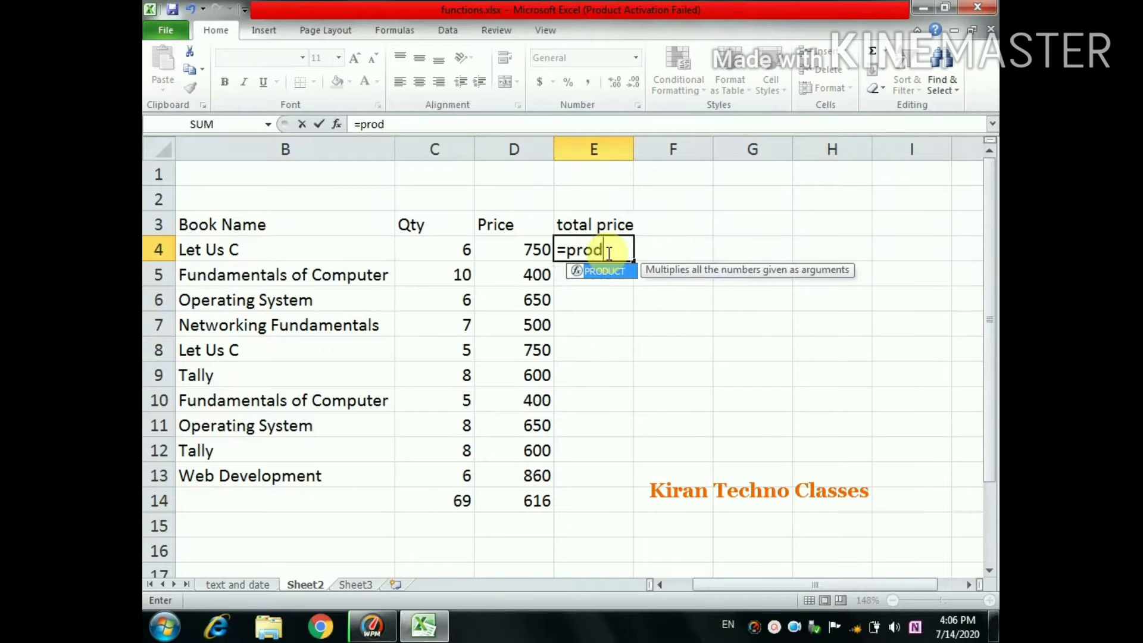
type("uct(")
left_click_drag(467, 248, 481, 246)
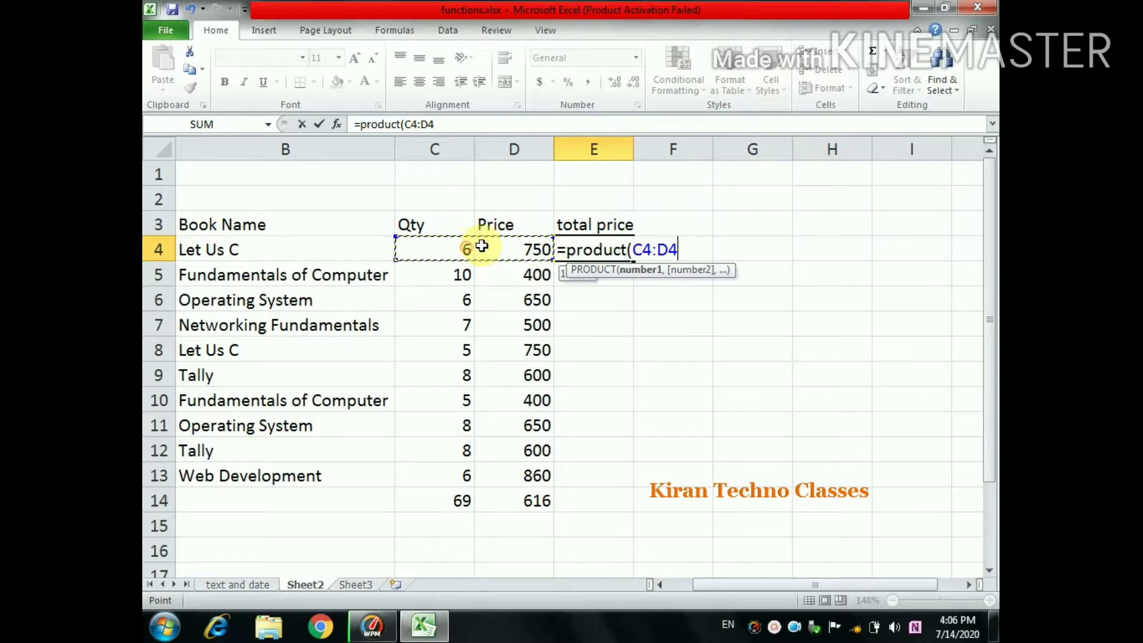
type(")")
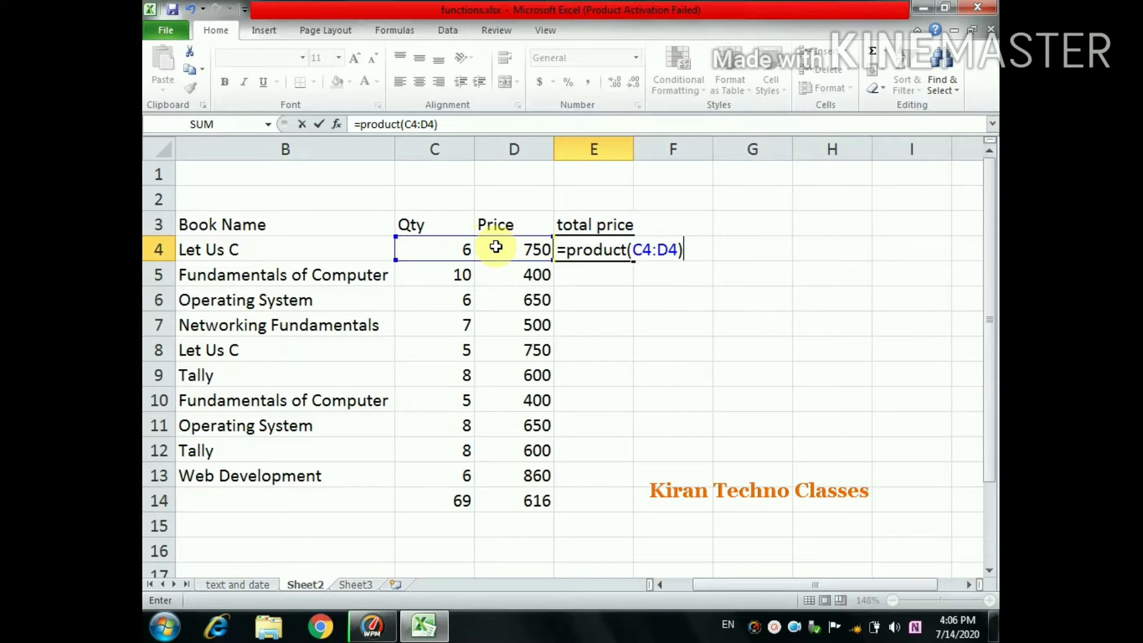
key("Return")
left_click(577, 248)
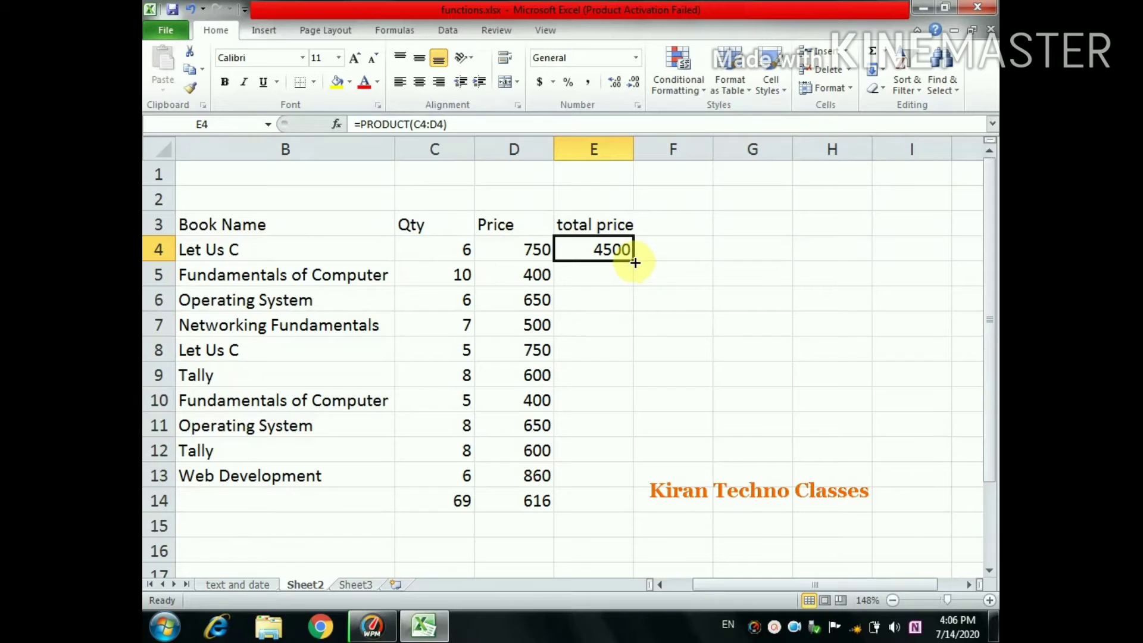
left_click_drag(633, 294, 614, 503)
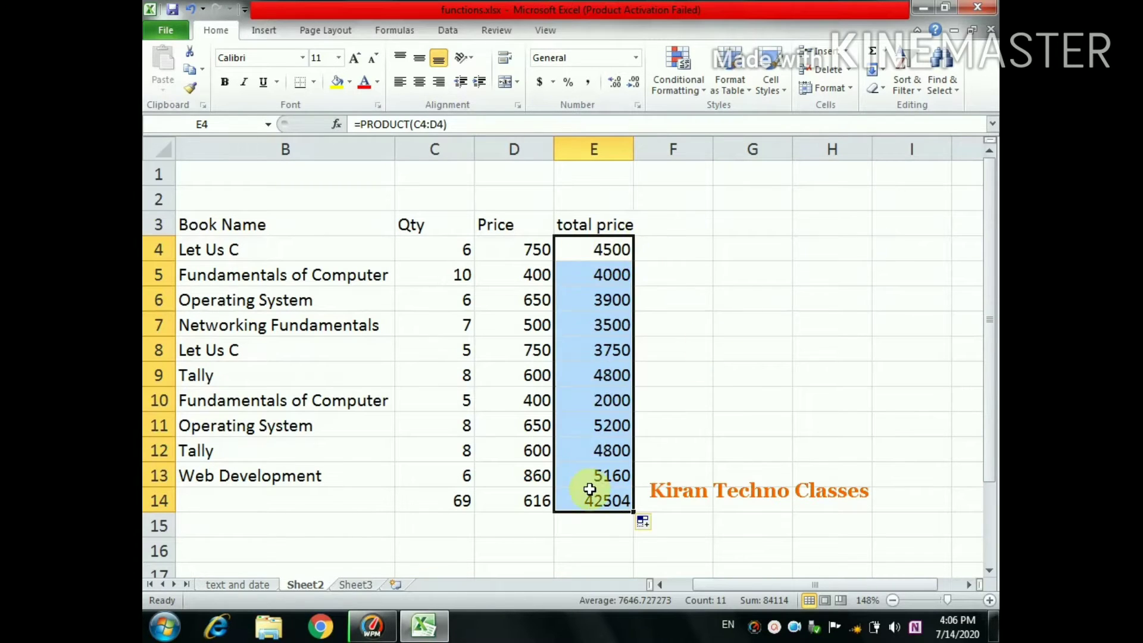
Undo the fill down column E and the PRODUCT formula entry in E4
left_click(670, 381)
key("ctrl+z")
key("ctrl+z")
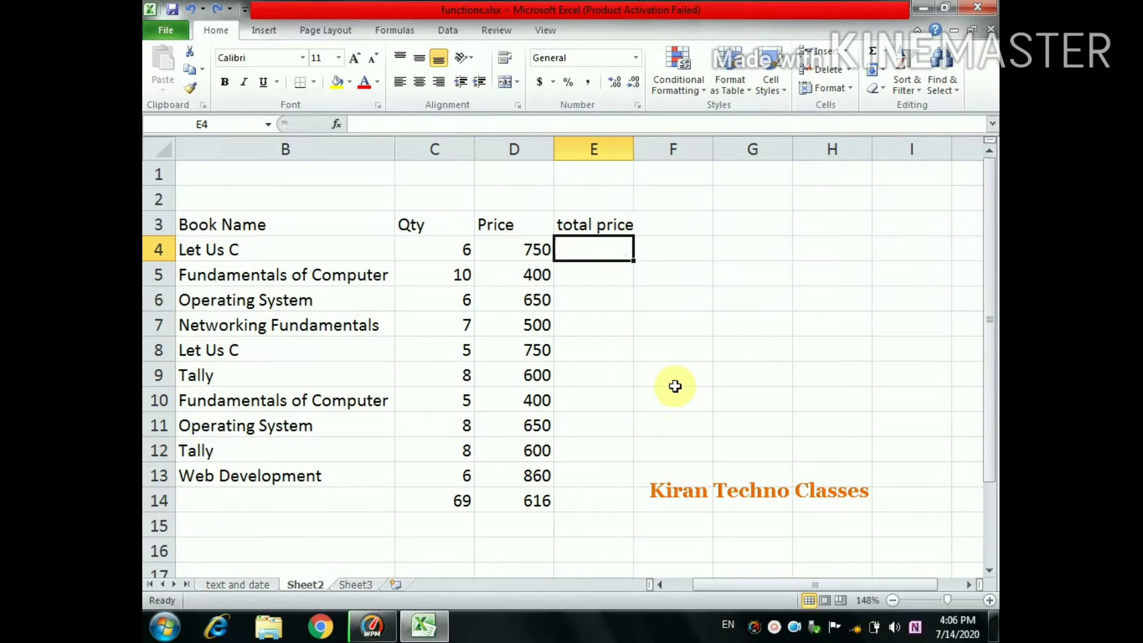
Review the list of functions in column L, going over the Sum, Average and Product entries
left_click_drag(752, 587, 792, 586)
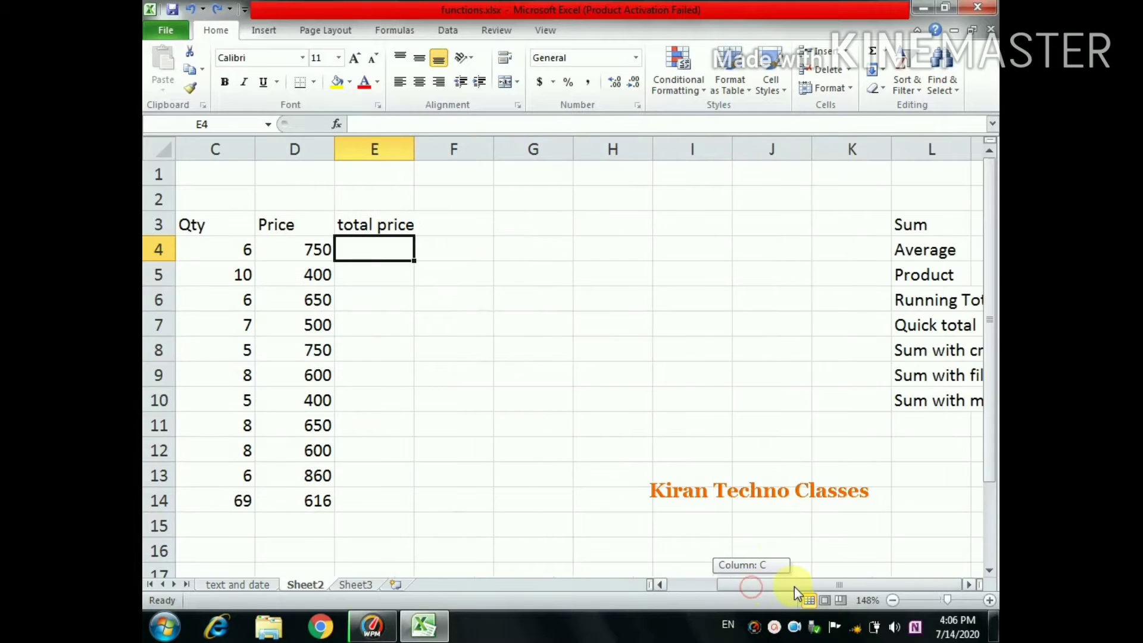
left_click(920, 220)
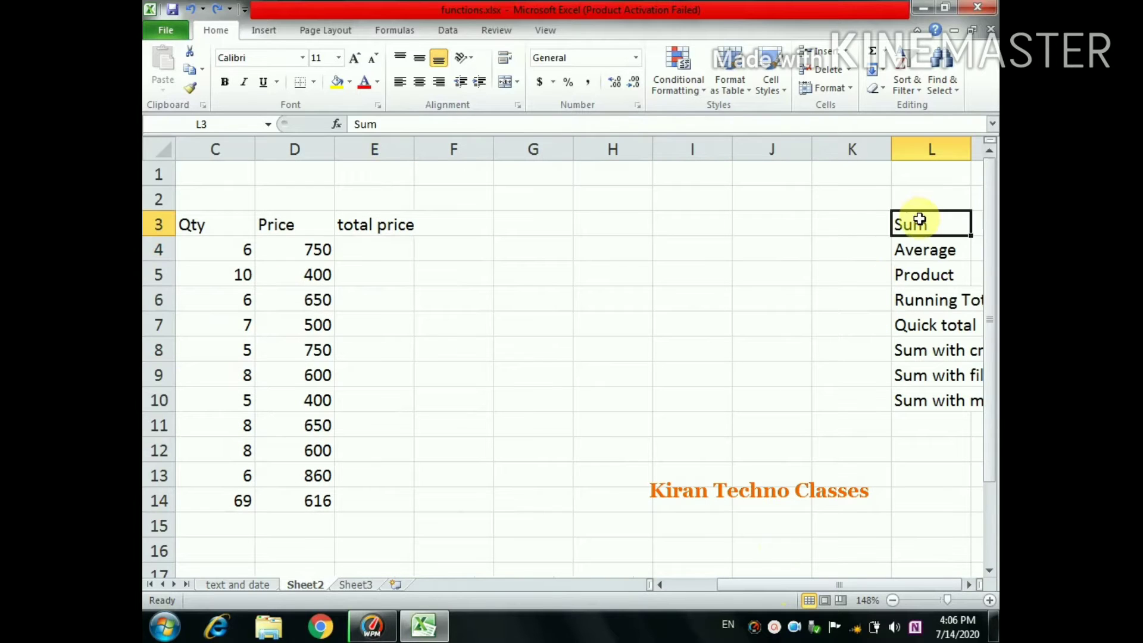
left_click(910, 249)
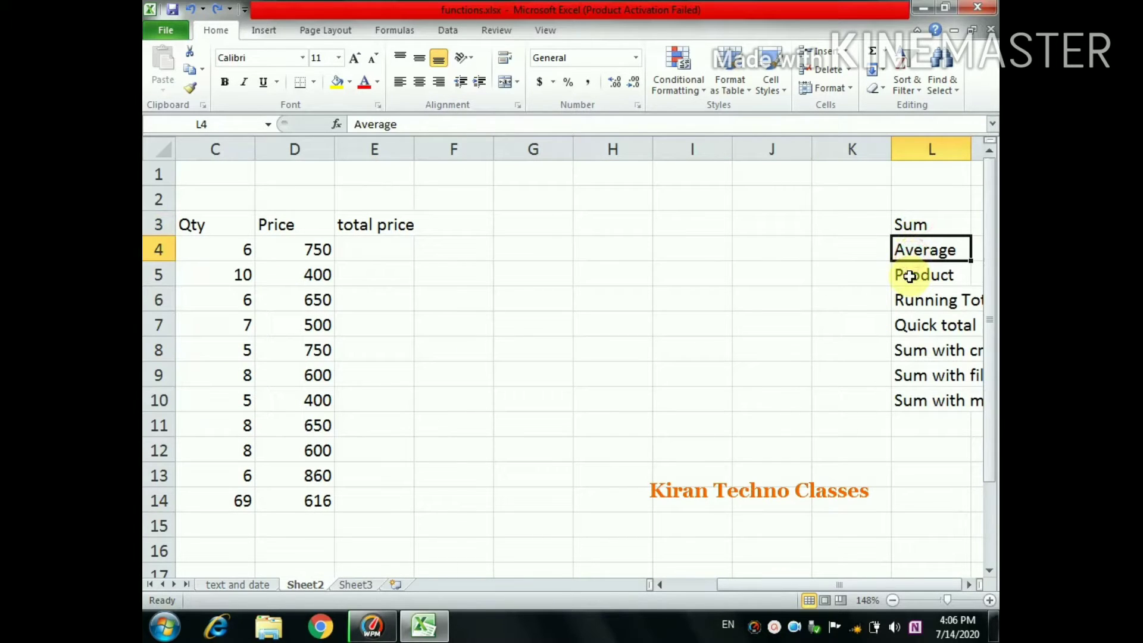
left_click(910, 276)
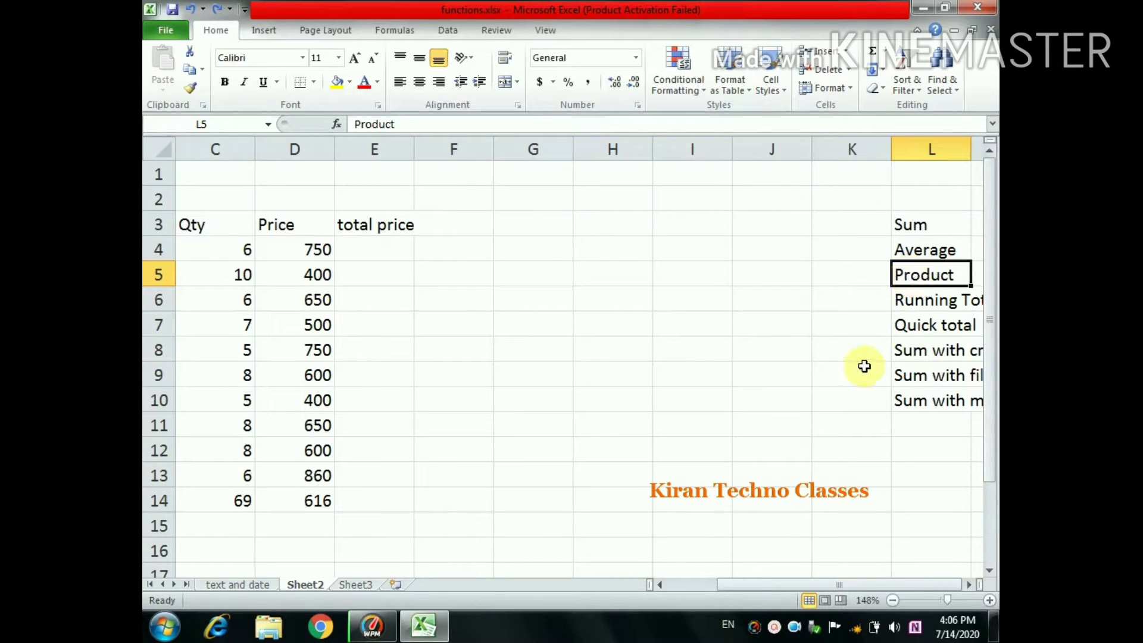
left_click(901, 229)
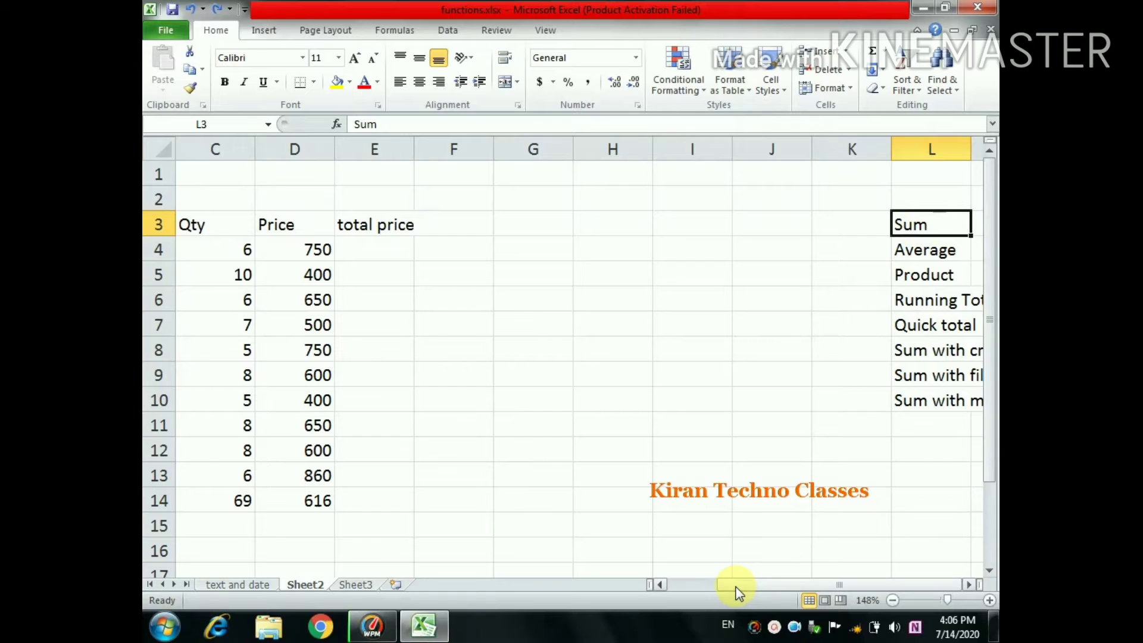
left_click_drag(731, 587, 691, 592)
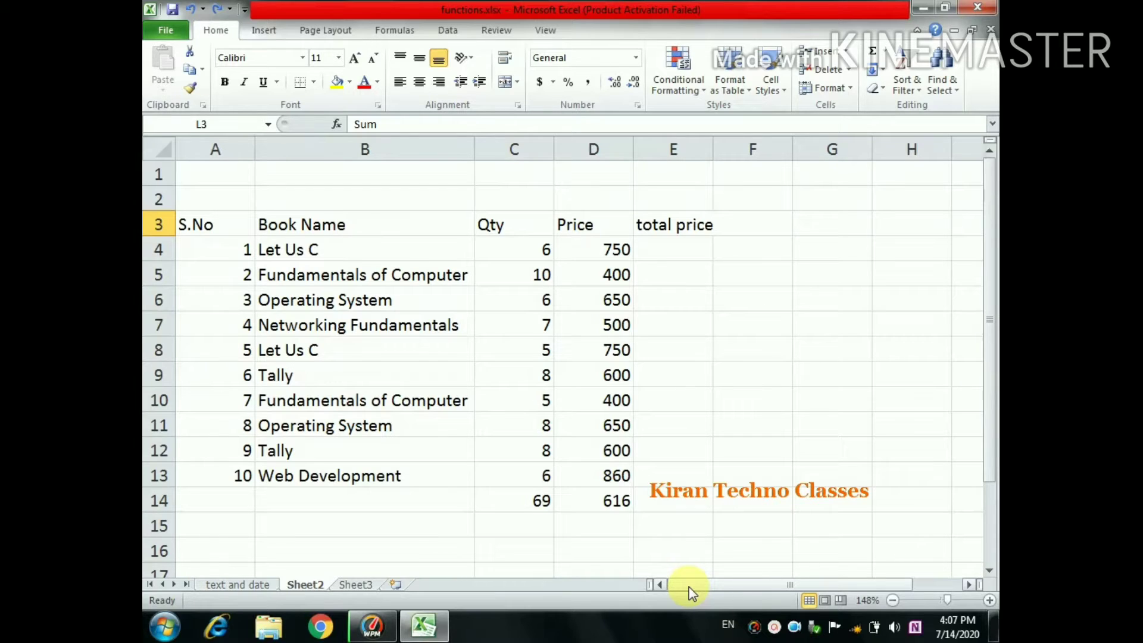
Clear the "total price" heading from E3
left_click(689, 242)
left_click(686, 225)
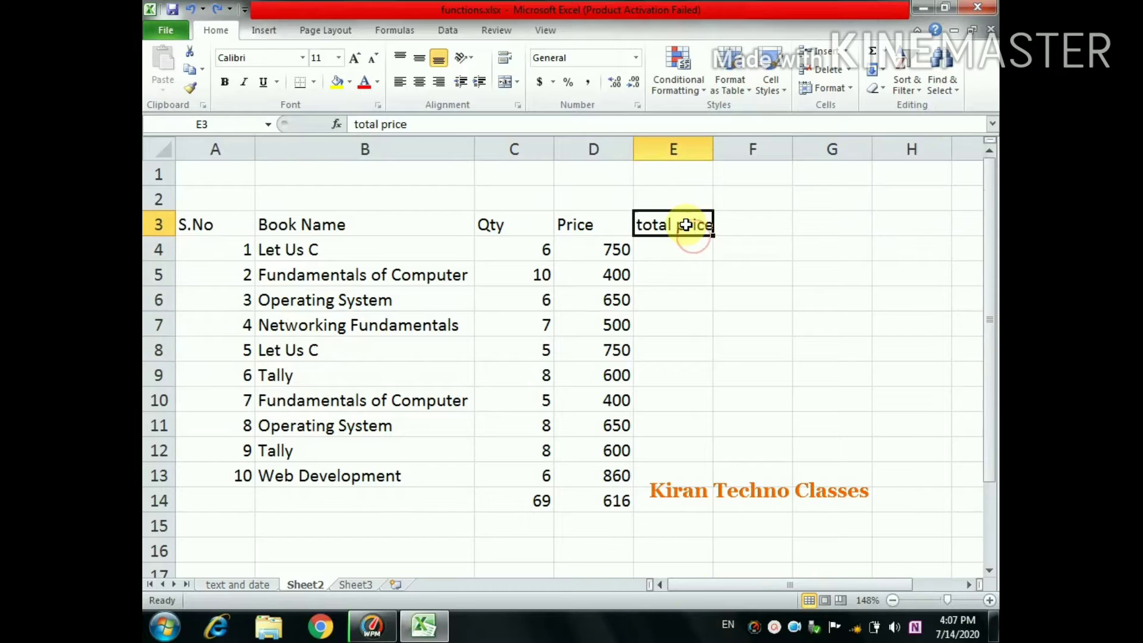
key("Delete")
Review the Qty values and enter sample running totals for the first two books: 6 in E4 and 16 in E5
left_click(667, 249)
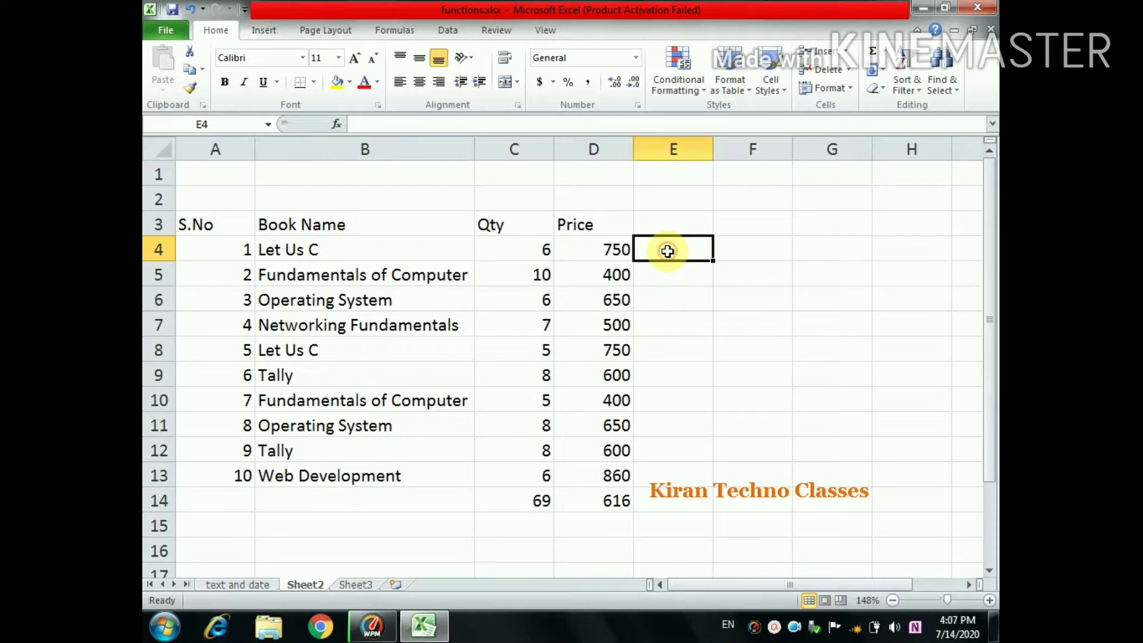
left_click(538, 250)
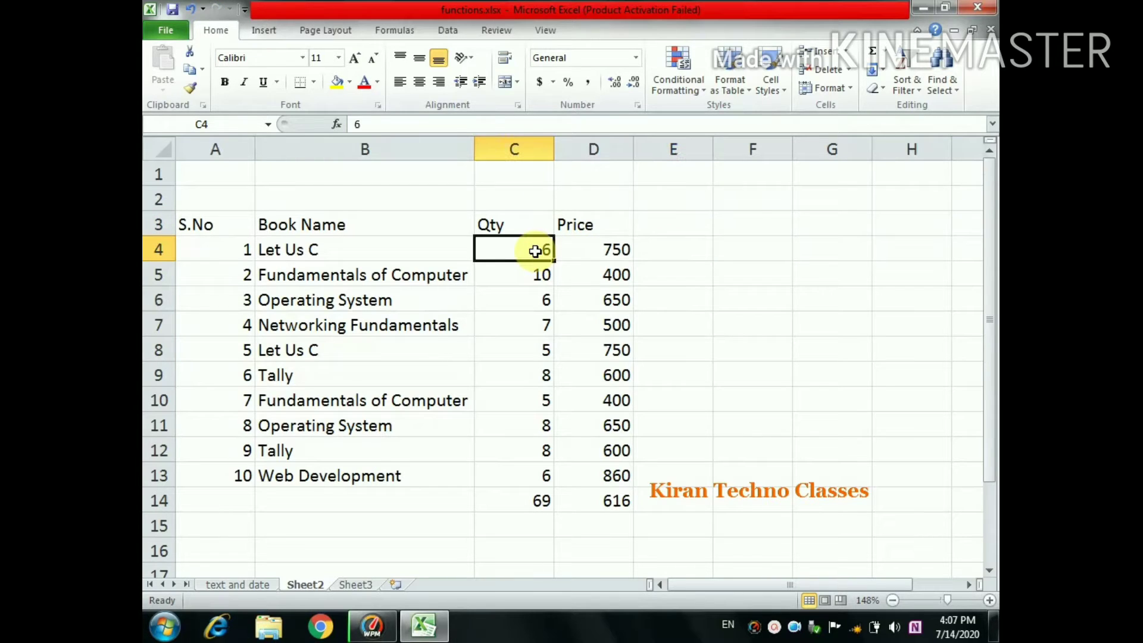
left_click(528, 505)
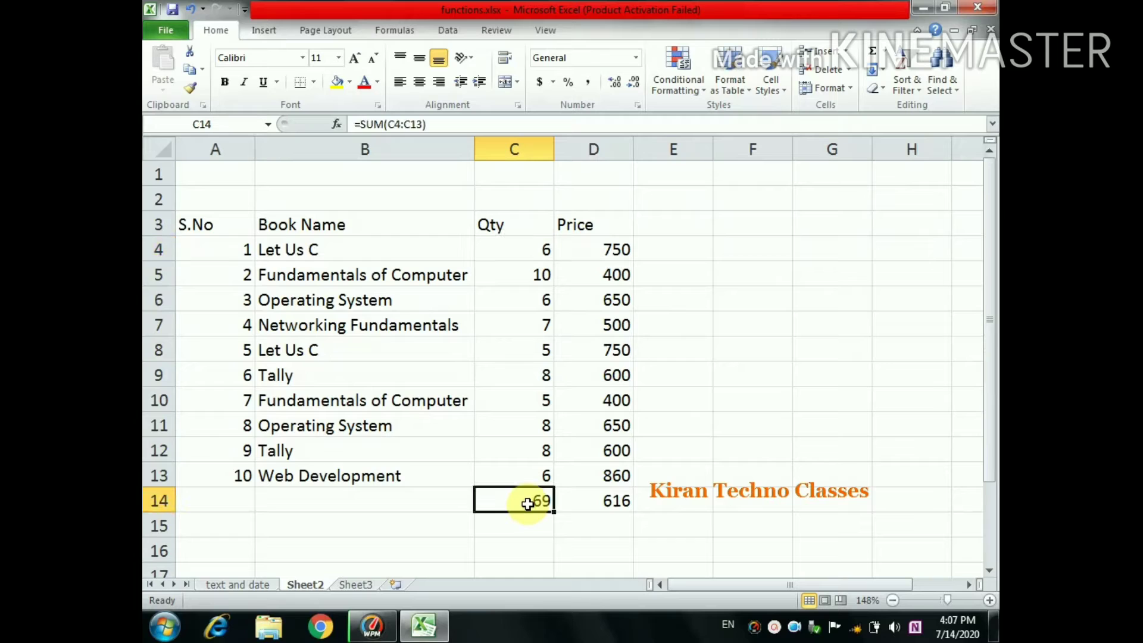
left_click(538, 249)
left_click(536, 274)
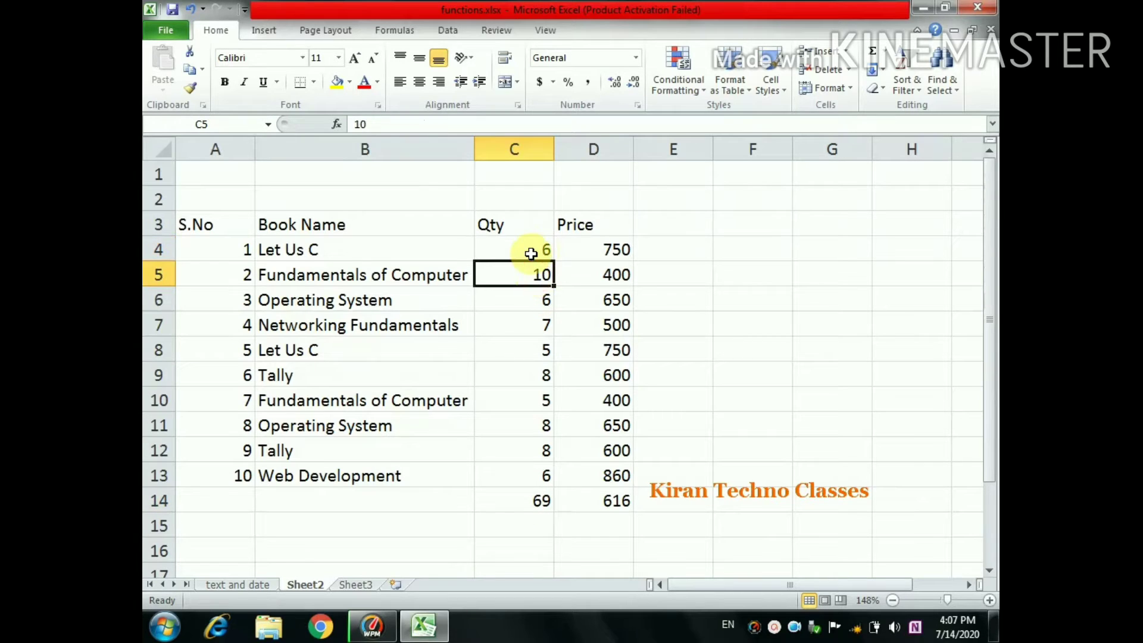
left_click(530, 251)
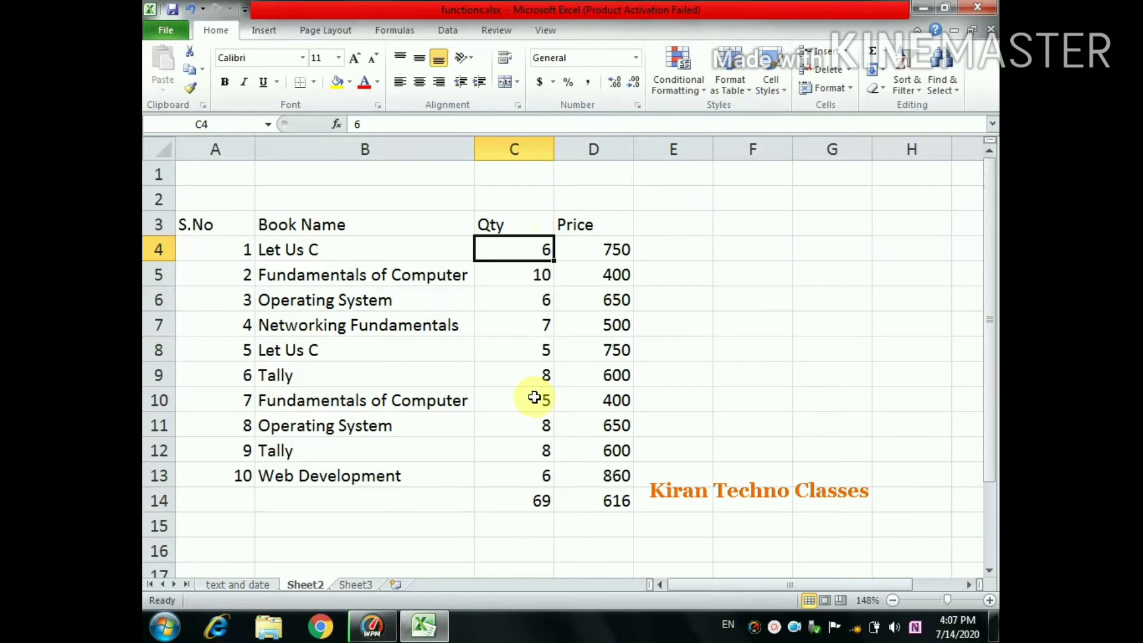
left_click(682, 251)
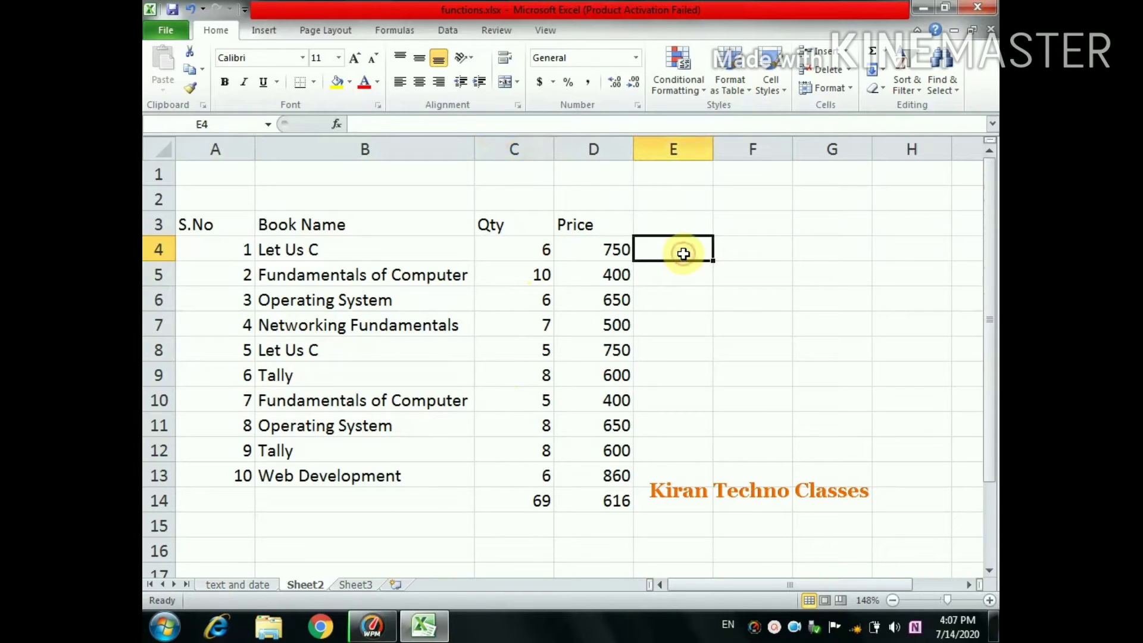
type("6")
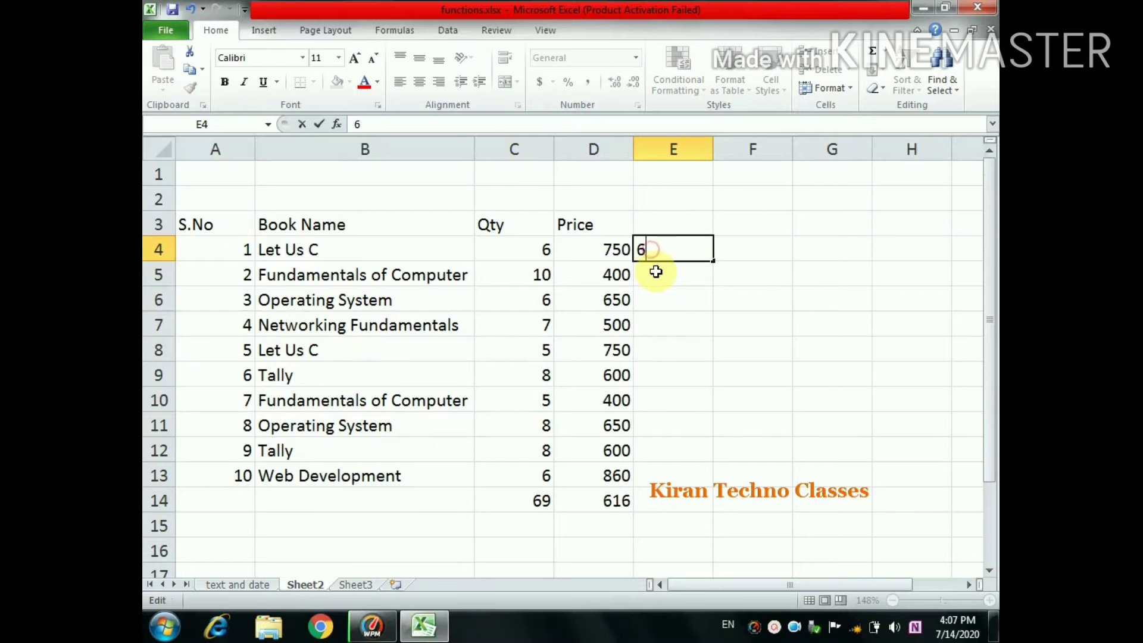
key("Return")
type("16")
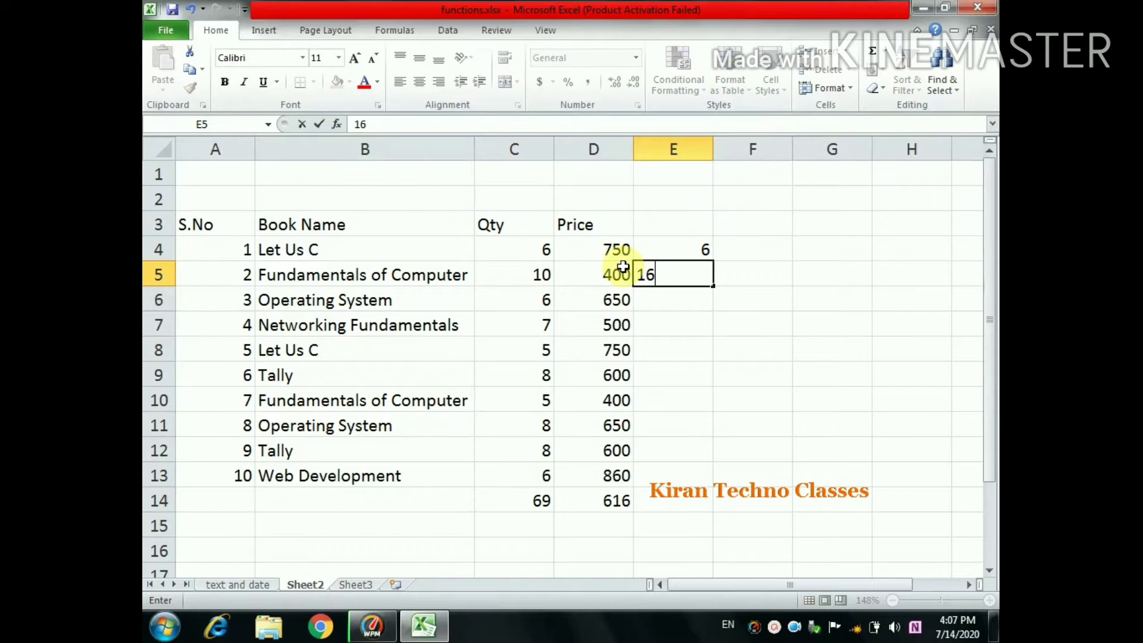
left_click(667, 298)
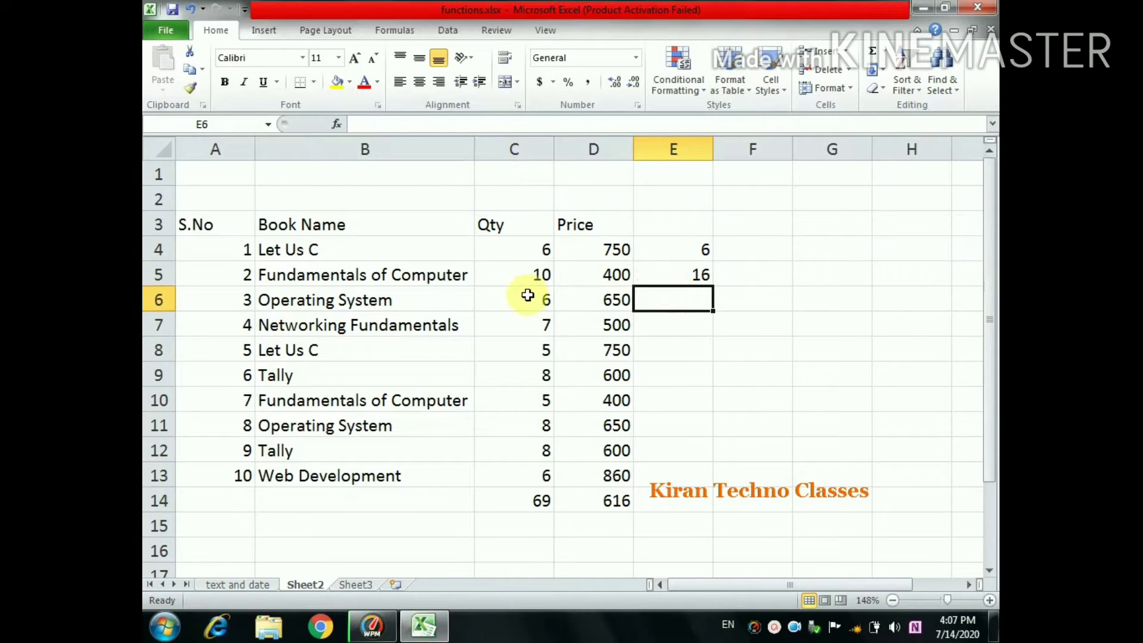
Delete the two sample running totals from E4:E5
left_click(684, 289)
left_click_drag(689, 248, 684, 276)
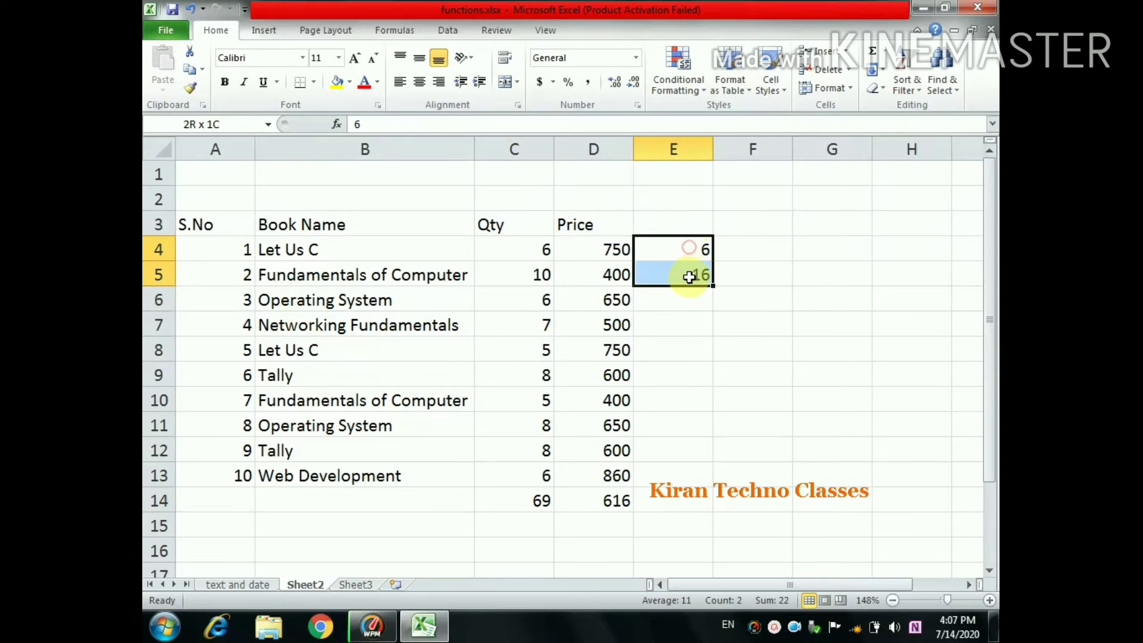
key("Delete")
Enter the heading "running total" in E3, next to the Price heading
left_click(655, 225)
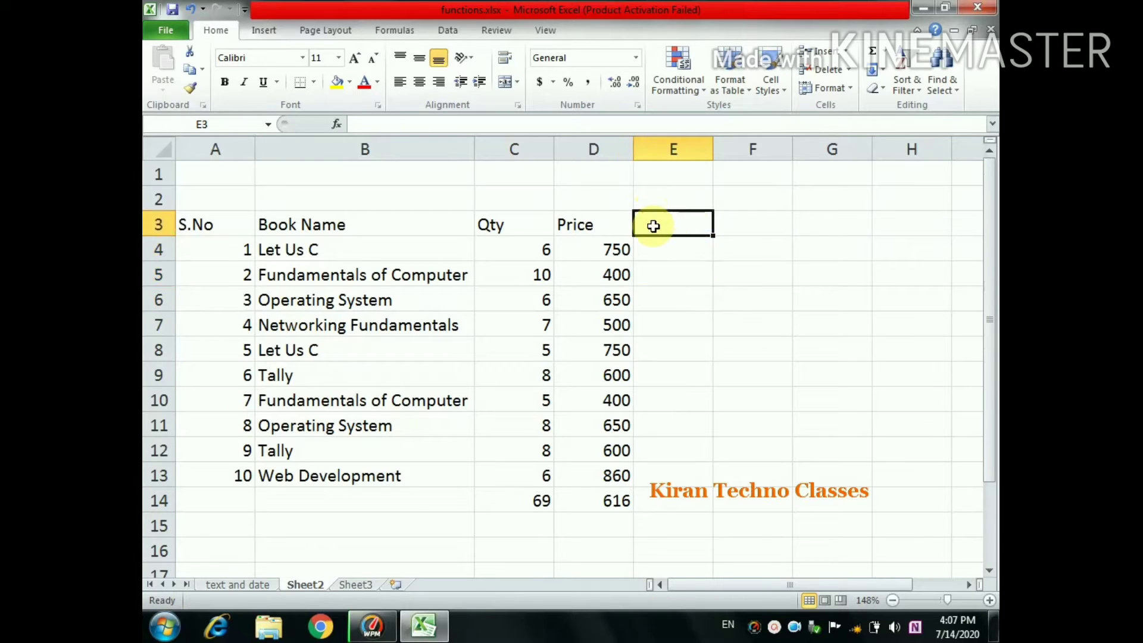
type("runnin")
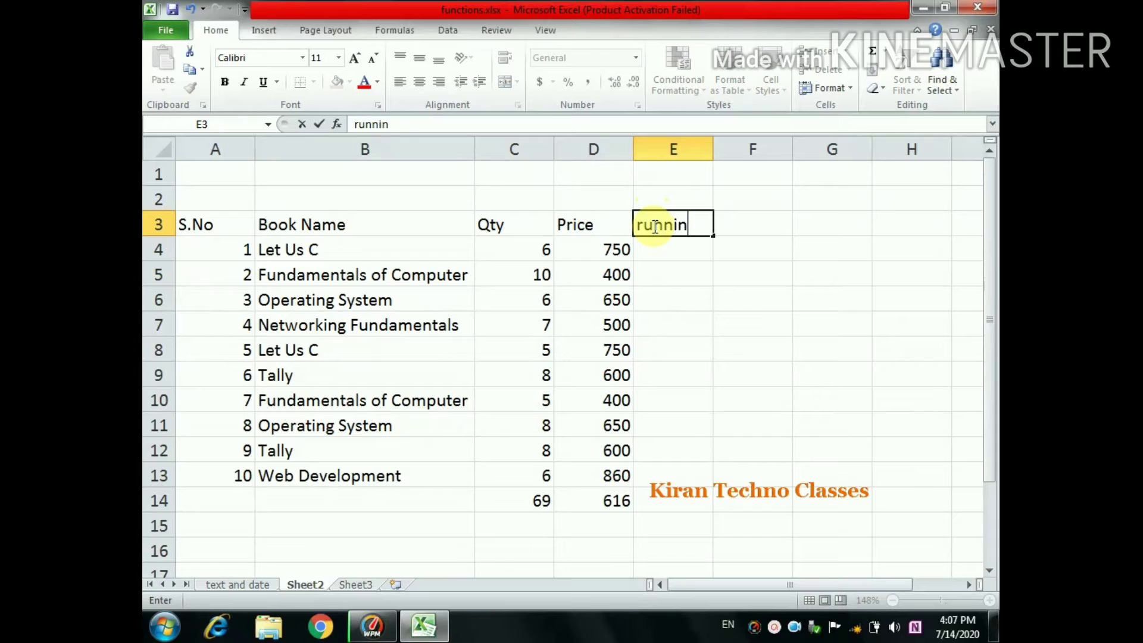
type("g total")
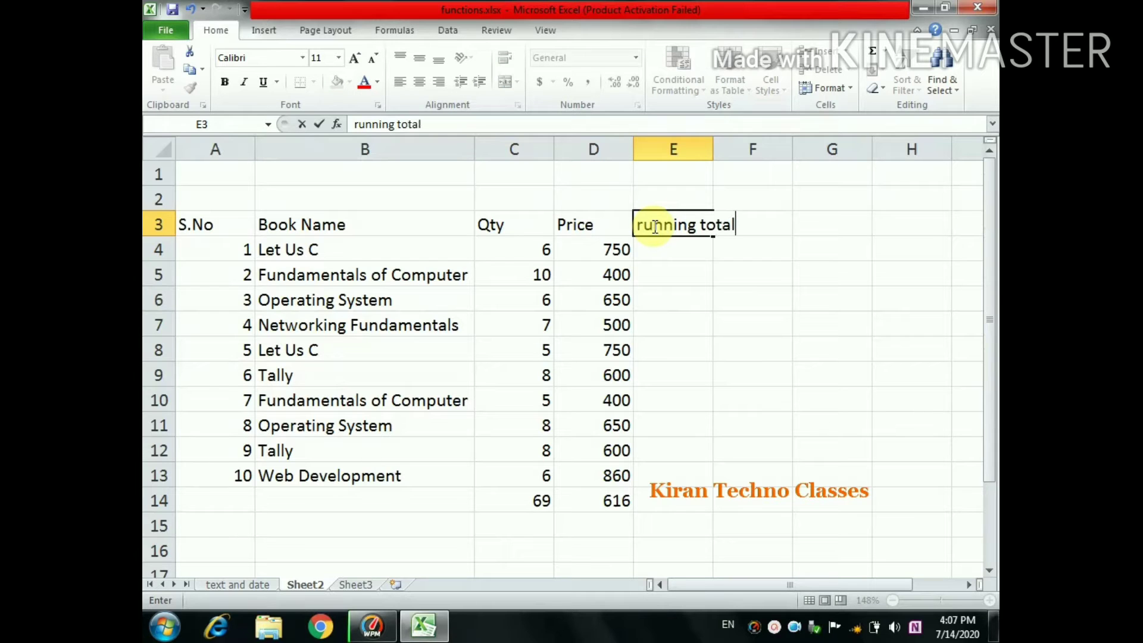
key("Return")
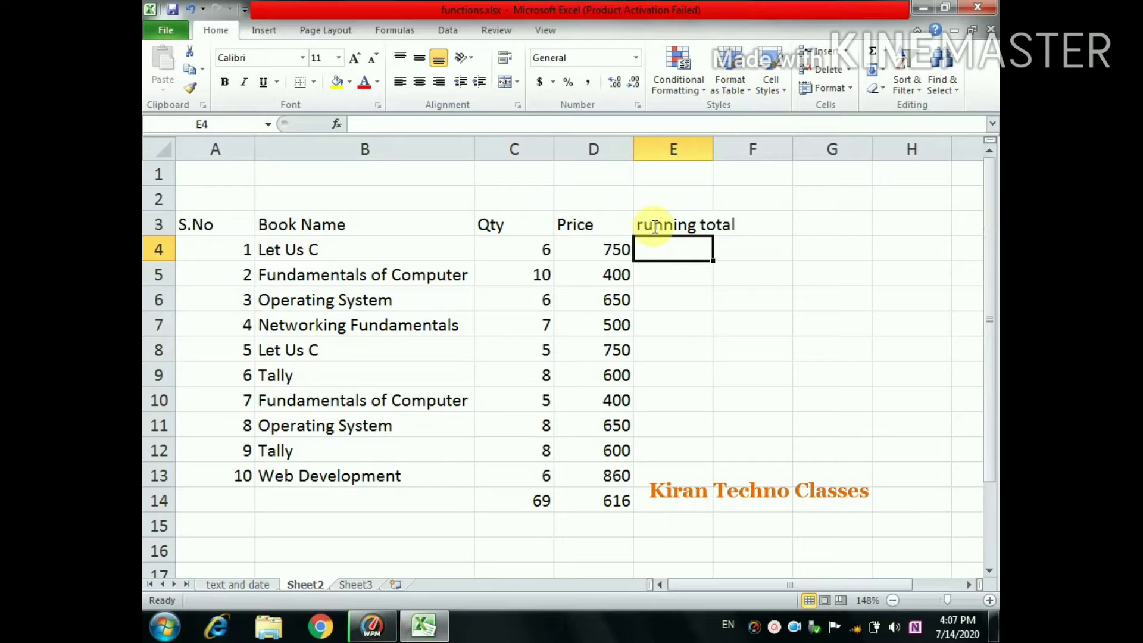
Enter the running total formula =sum(c$4:C4) in E4, with the starting row of the Qty range fixed
type("=")
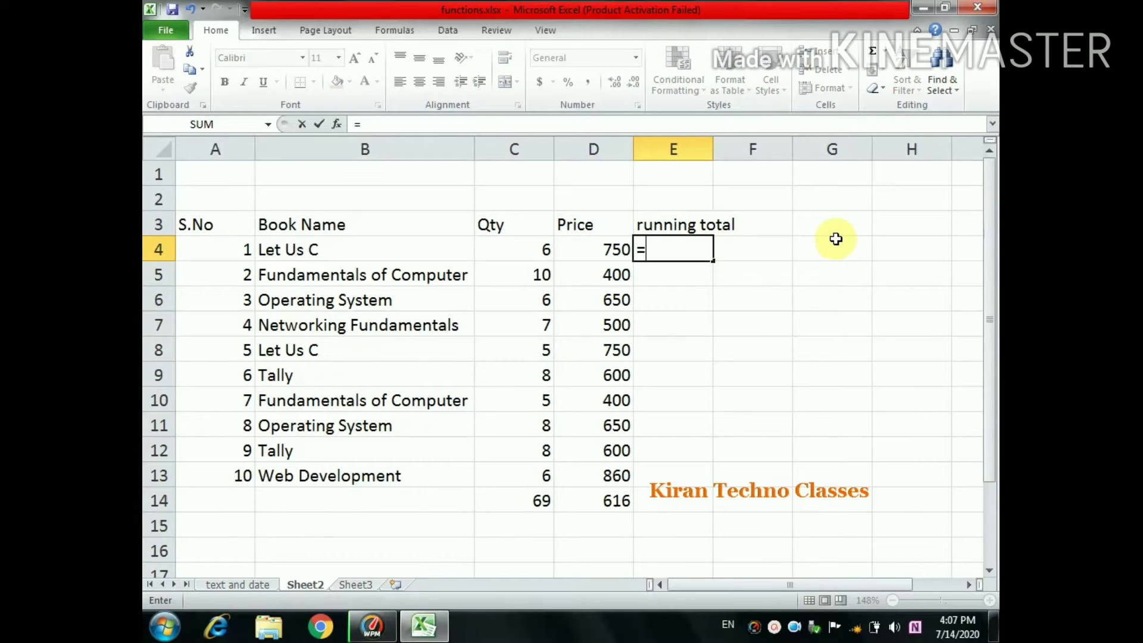
type("s")
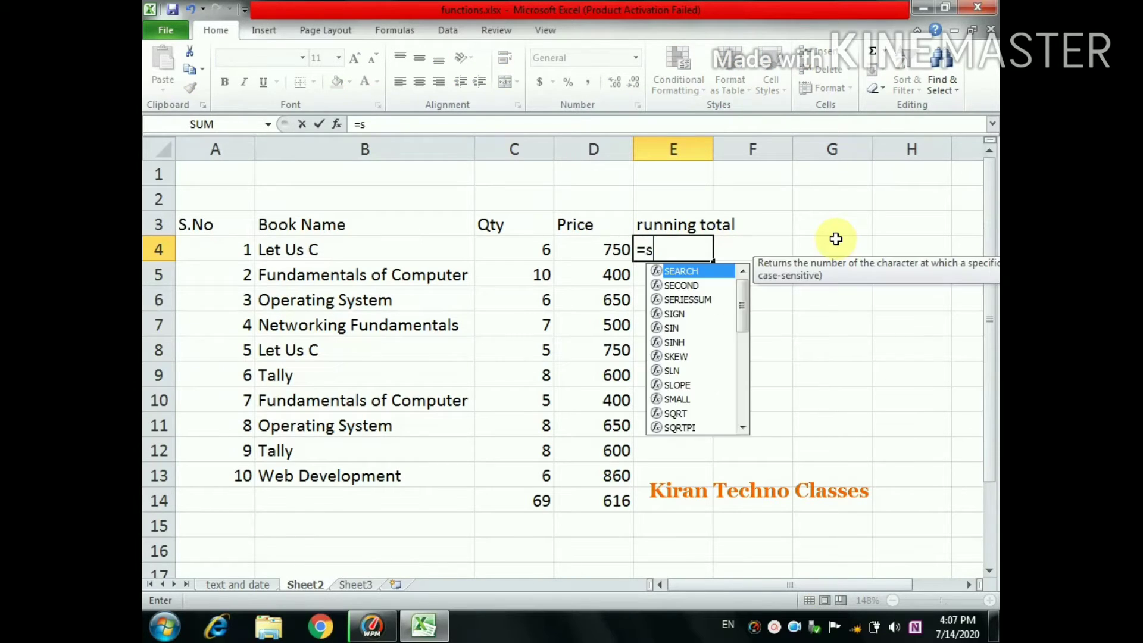
type("um")
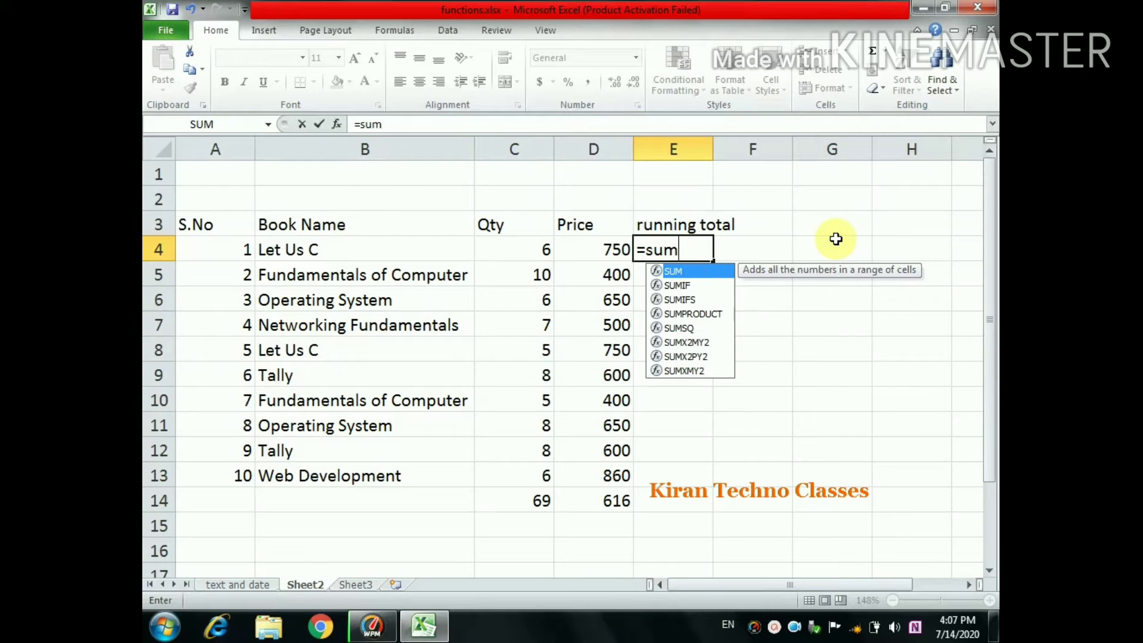
type("(")
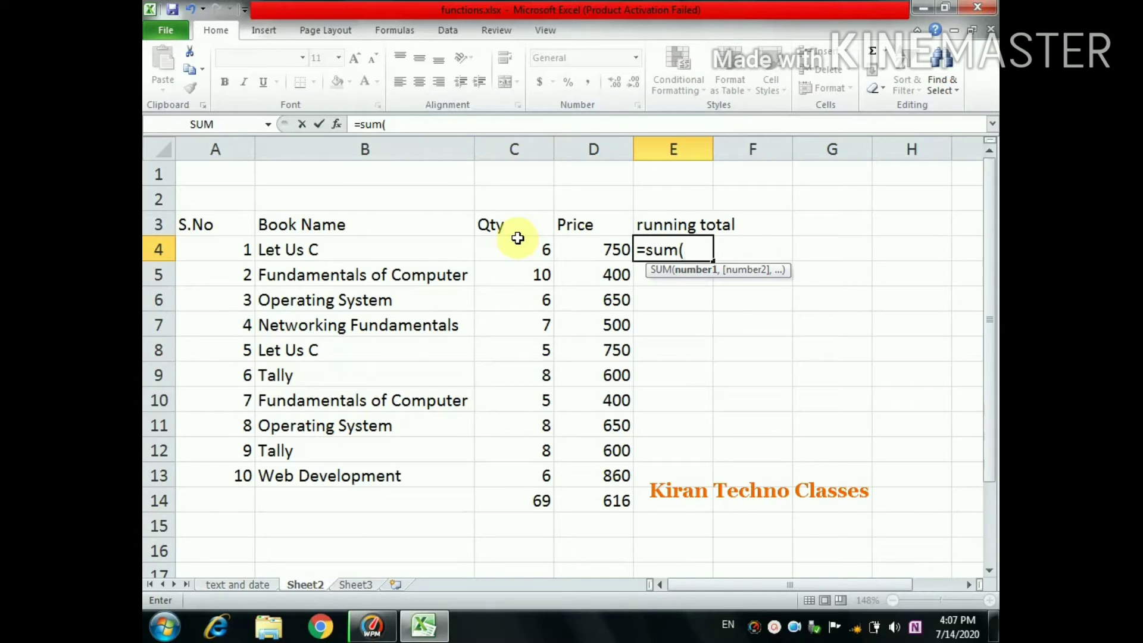
type("c")
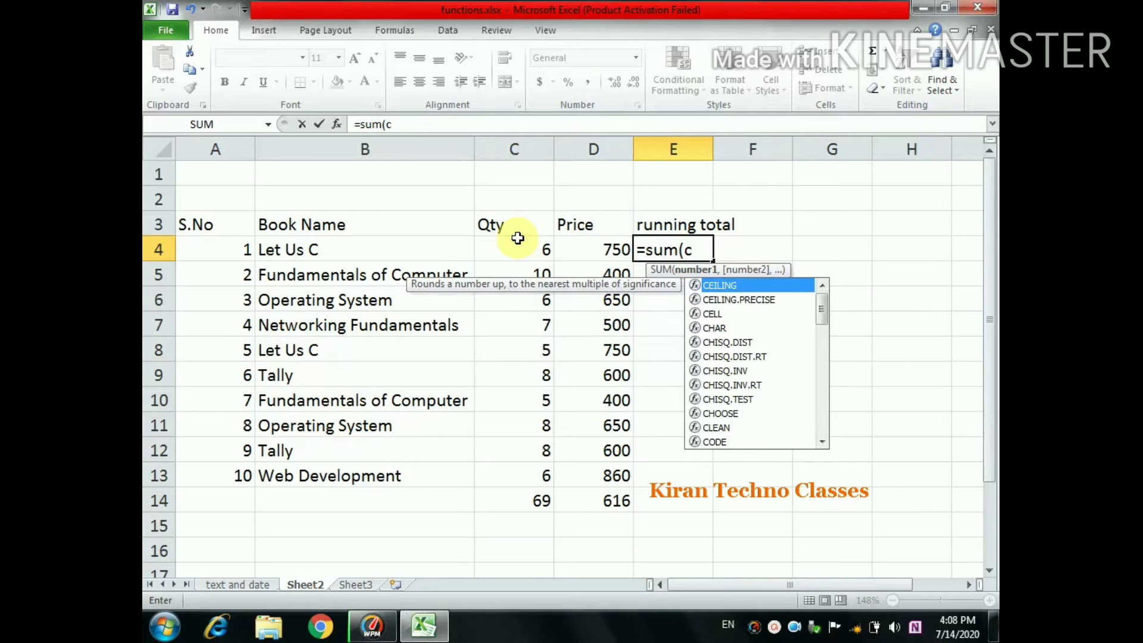
type("$")
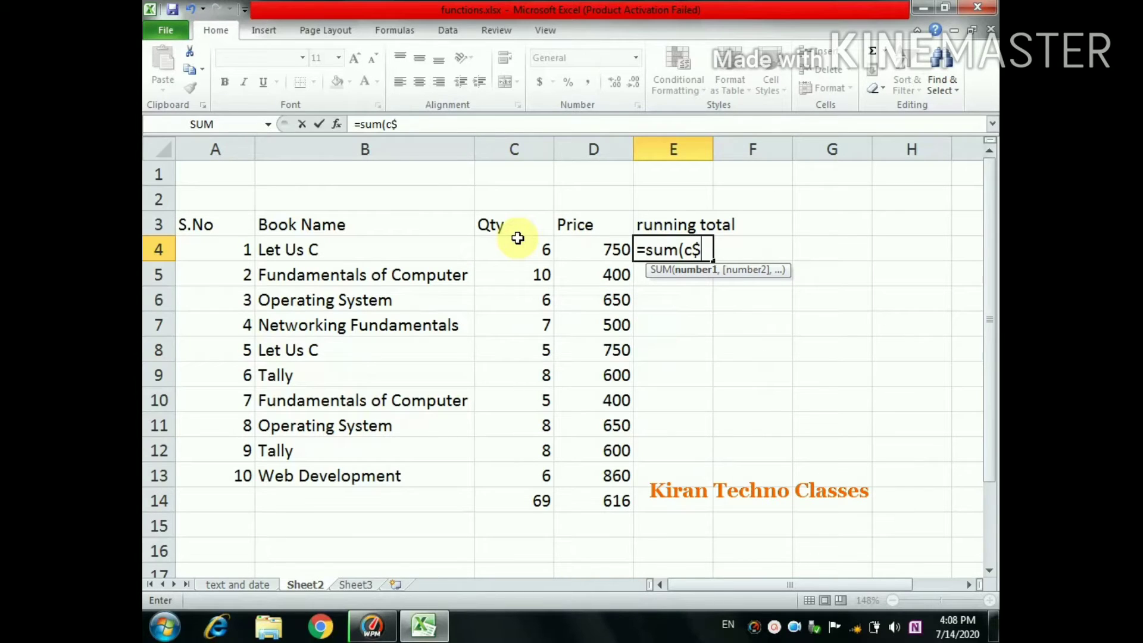
type("4")
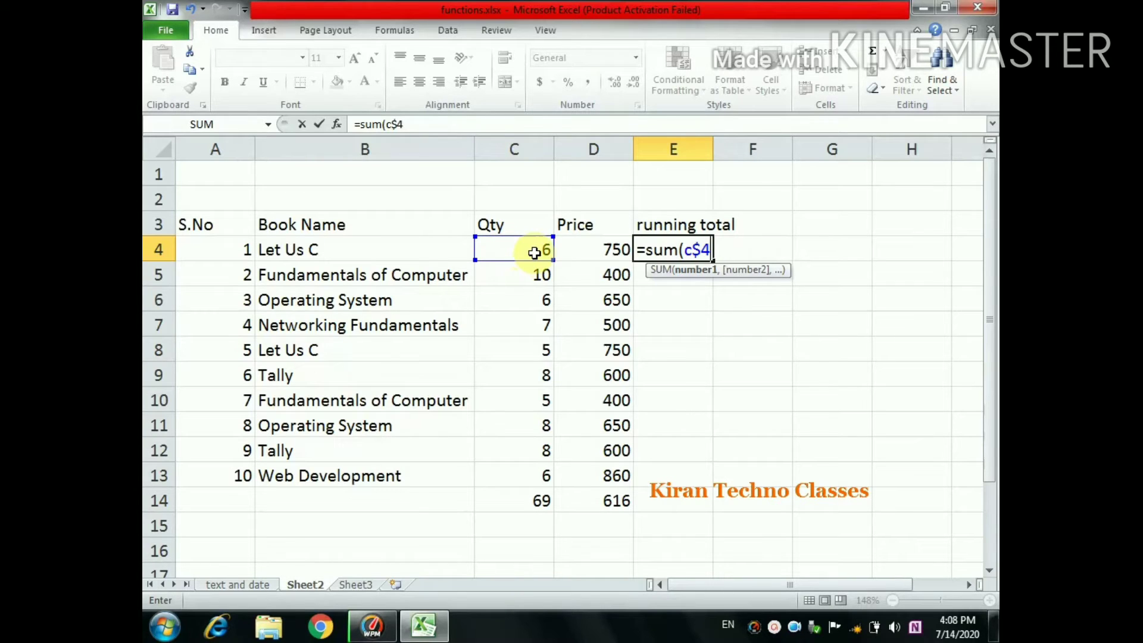
type(":")
left_click(529, 253)
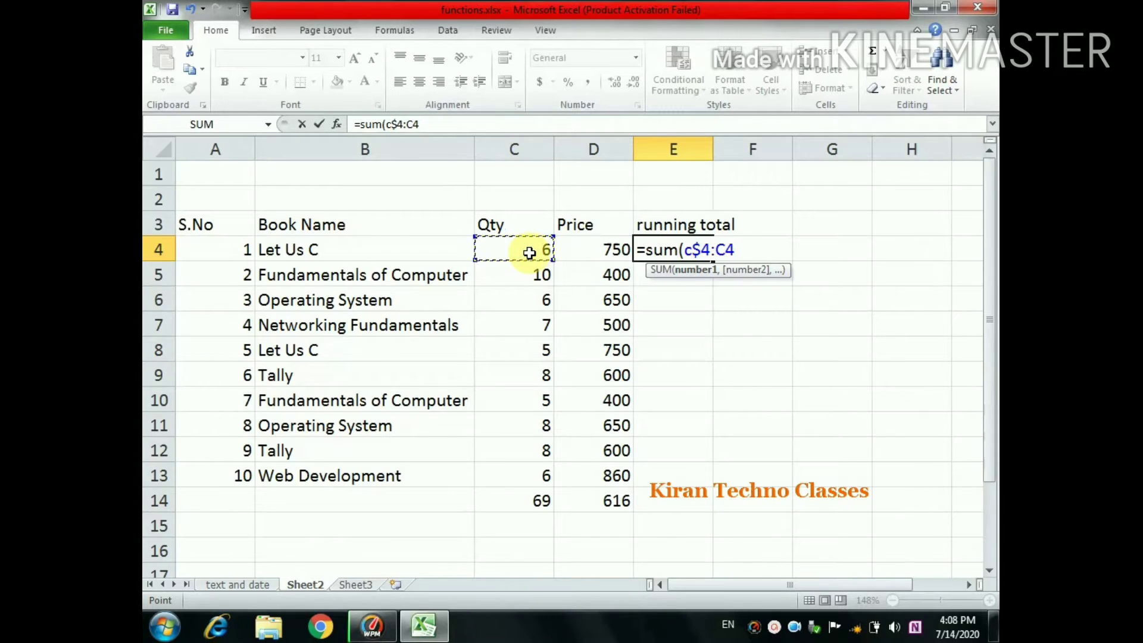
type(")")
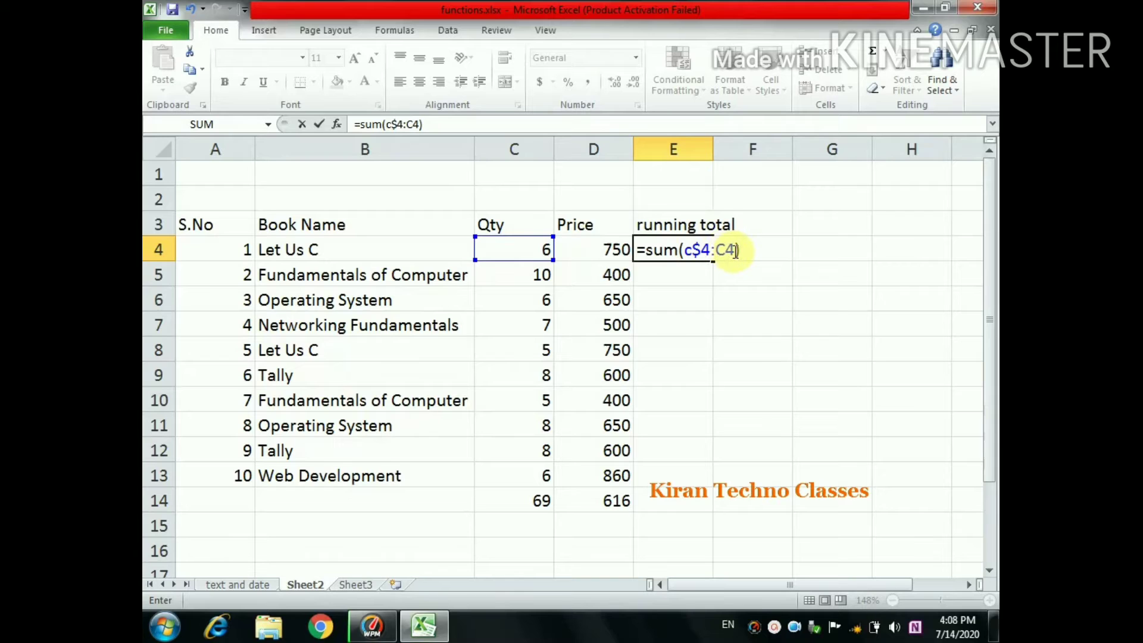
key("Return")
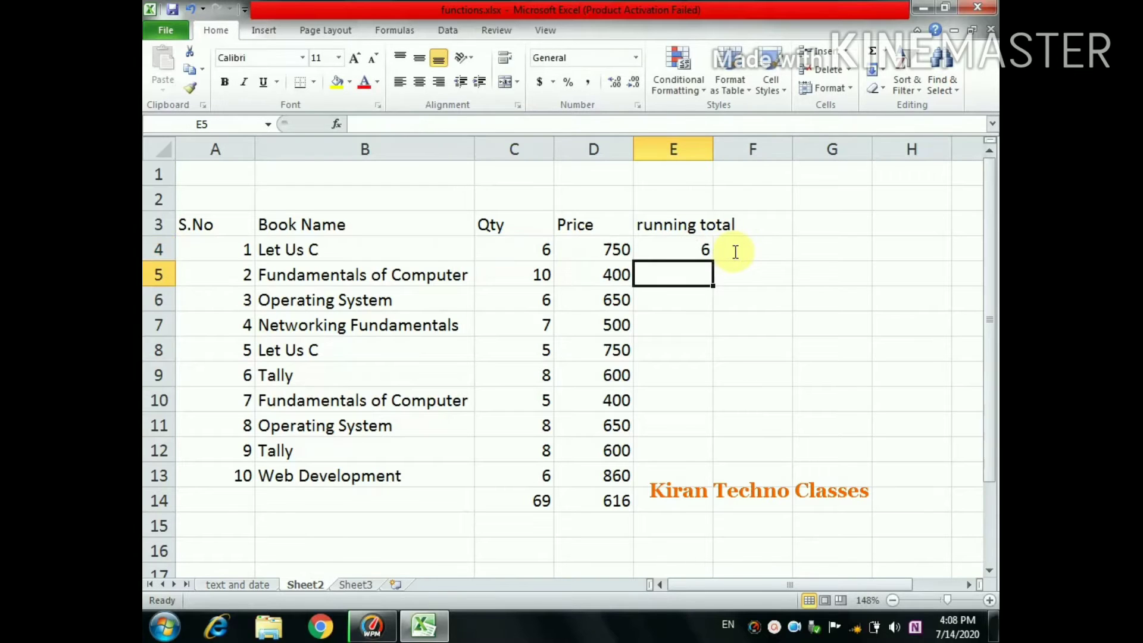
Fill the running total formula from E4 down to E13
left_click(538, 243)
left_click(677, 250)
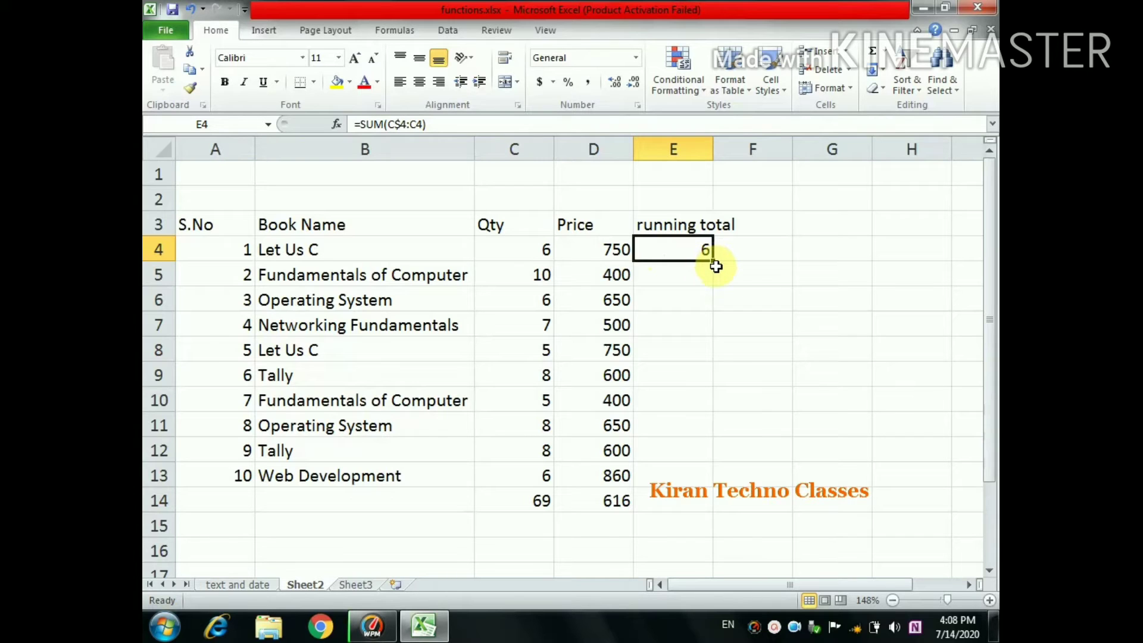
left_click_drag(713, 261, 698, 476)
Compare the first four running totals in column E with the Qty values and inspect the formula in E4
left_click(689, 300)
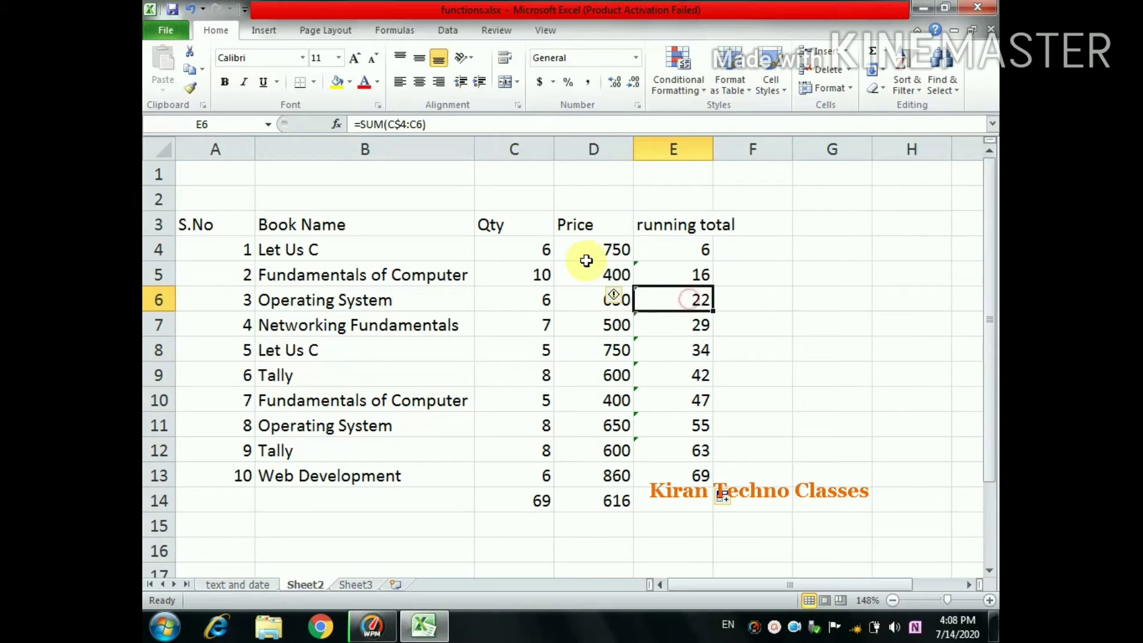
left_click(532, 252)
left_click(537, 274)
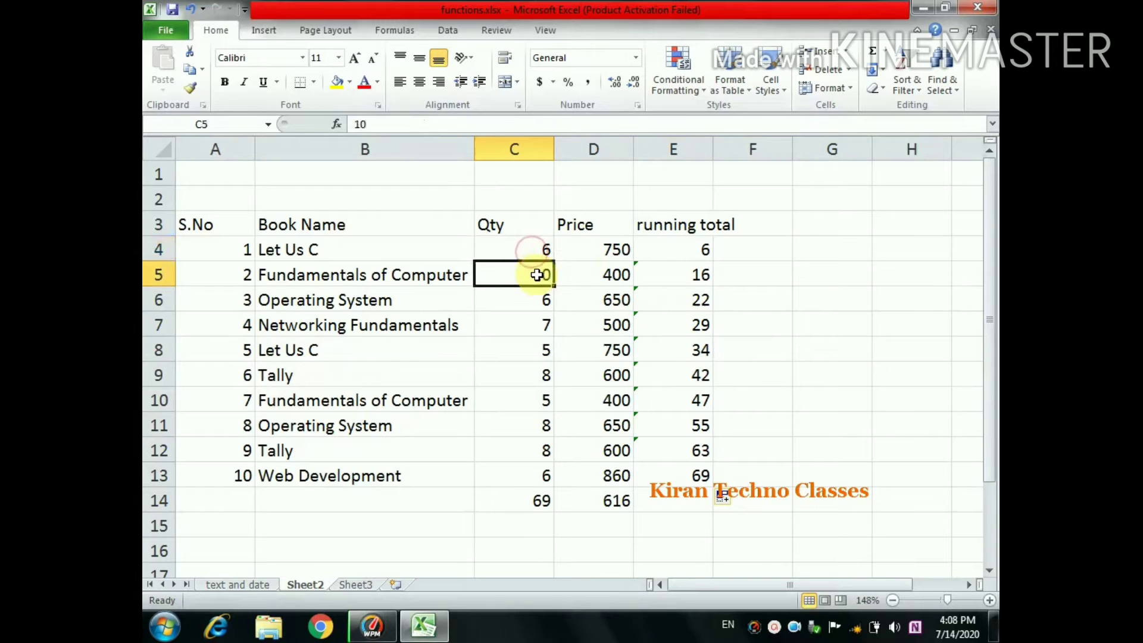
left_click(674, 265)
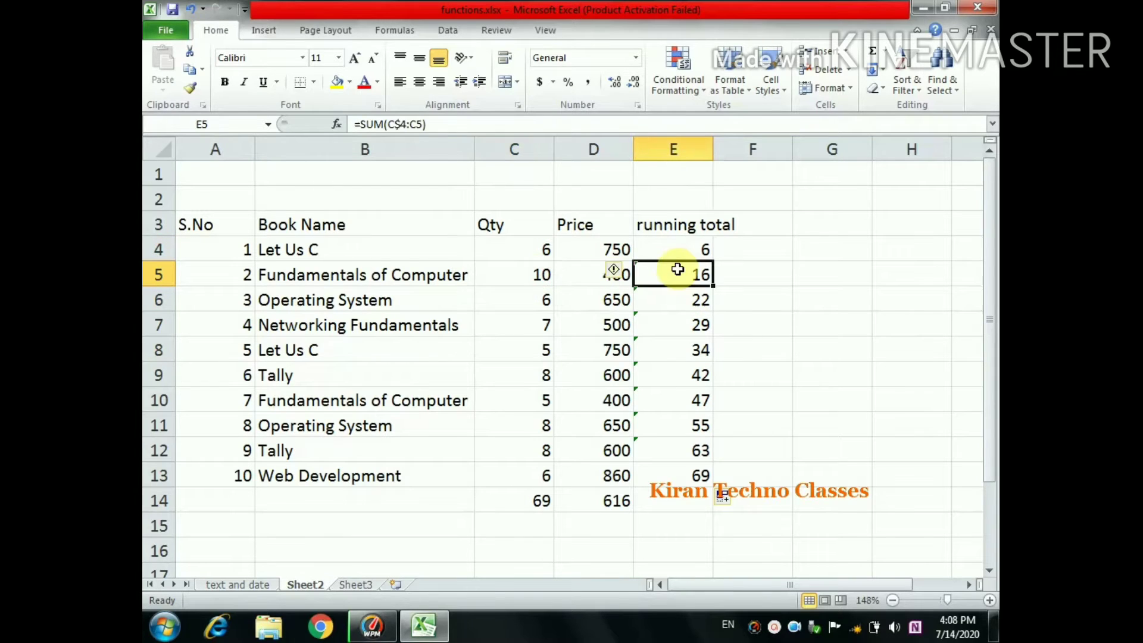
left_click(541, 307)
left_click(695, 305)
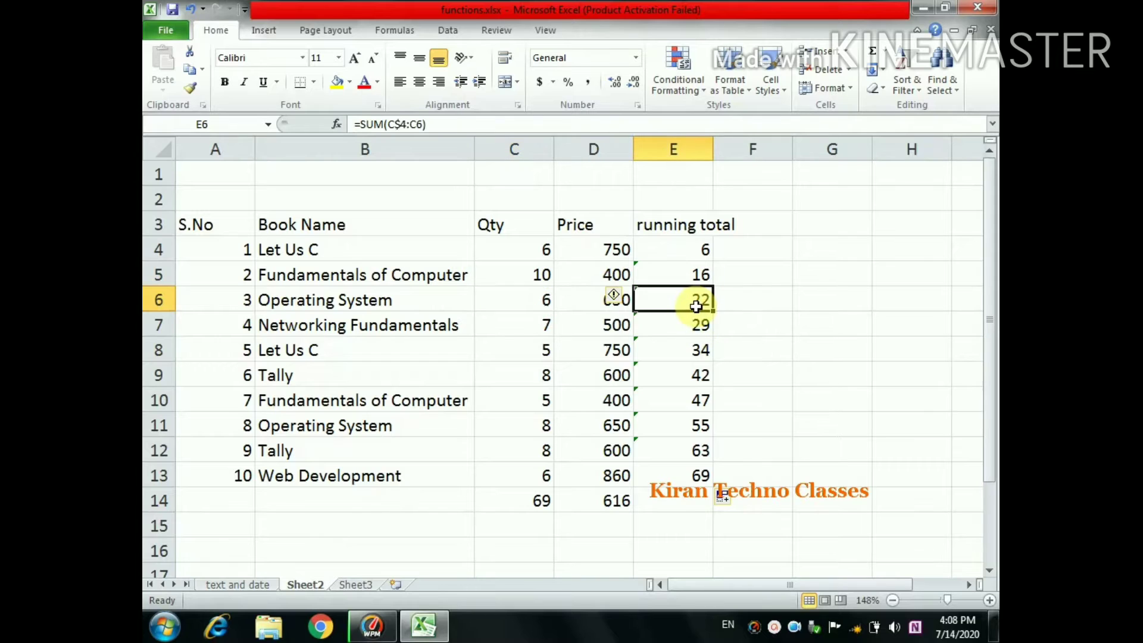
left_click(529, 321)
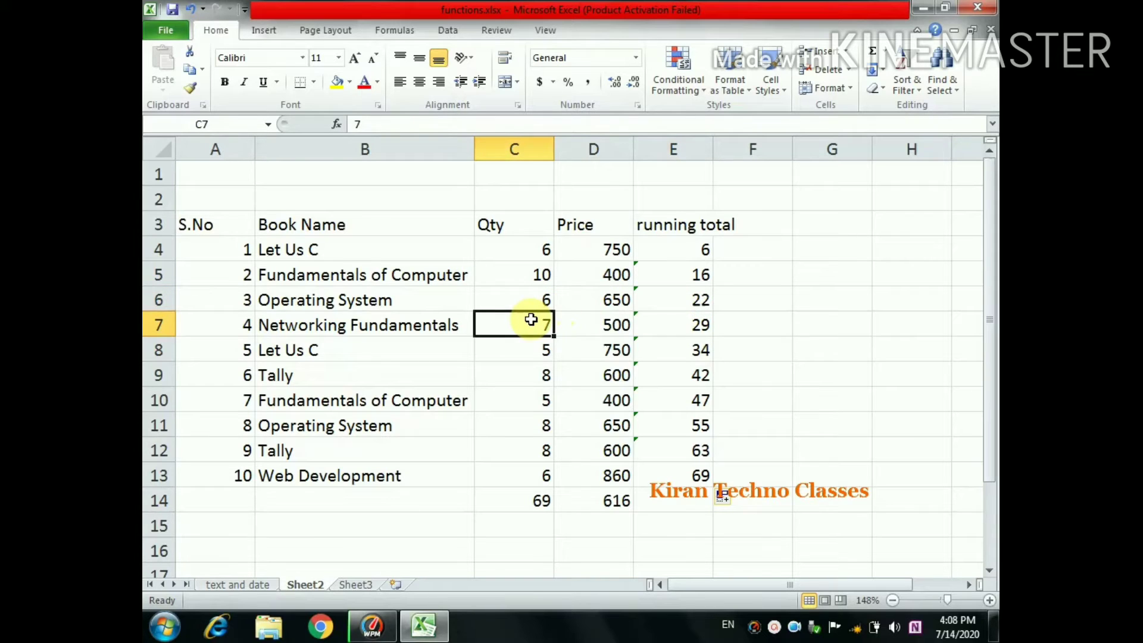
left_click(672, 327)
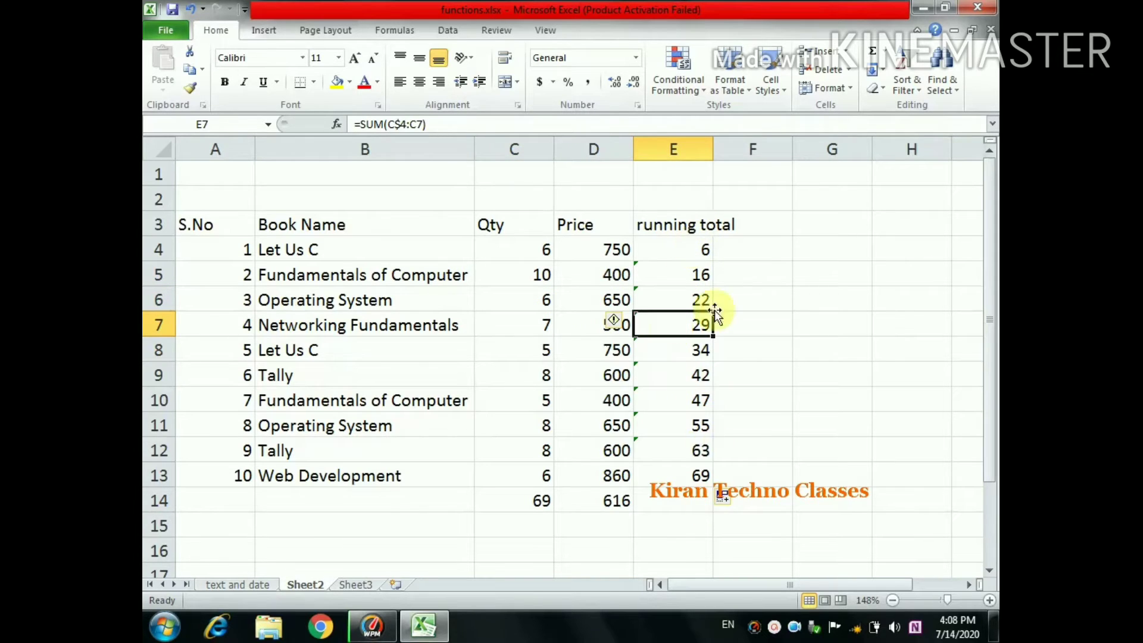
left_click(680, 249)
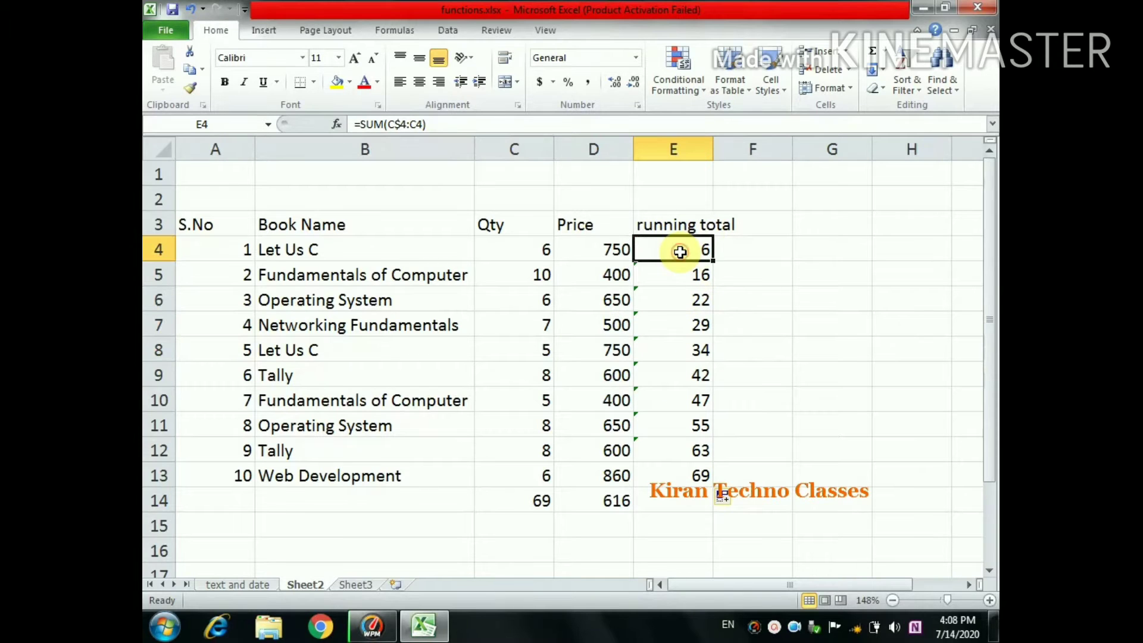
double_click(680, 250)
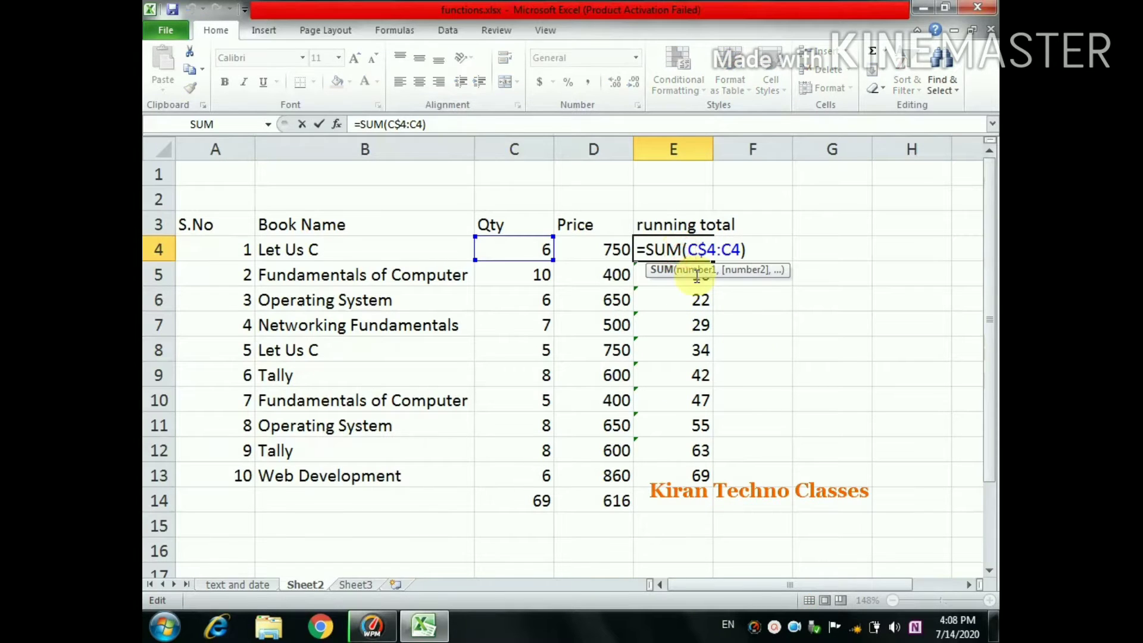
left_click(768, 381)
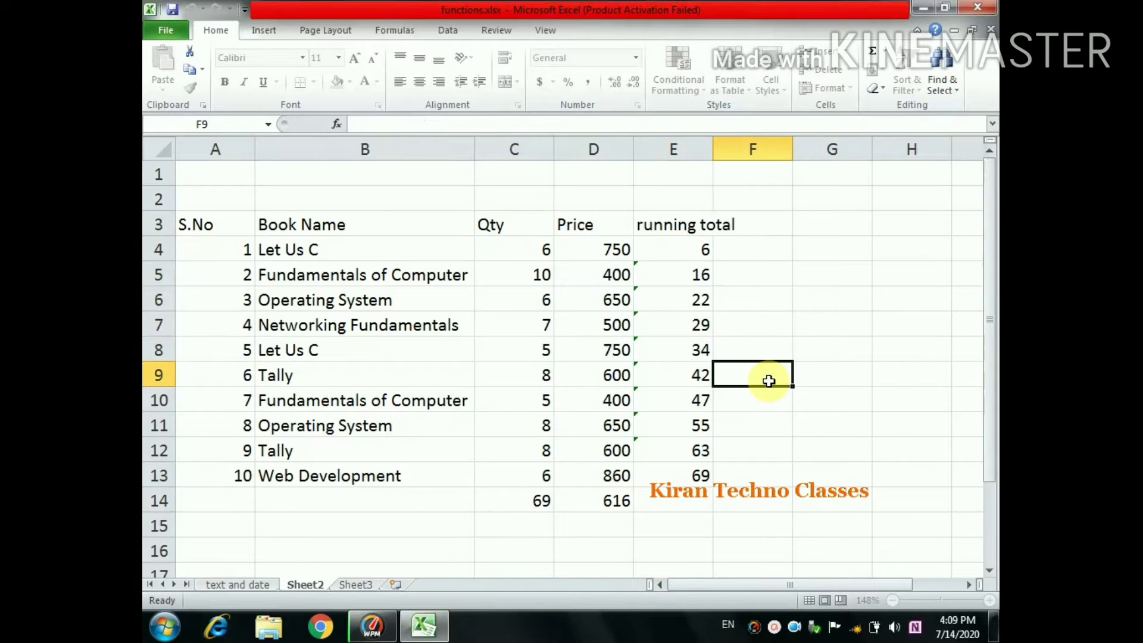
Autofit the width of column E to its "running total" heading
double_click(715, 155)
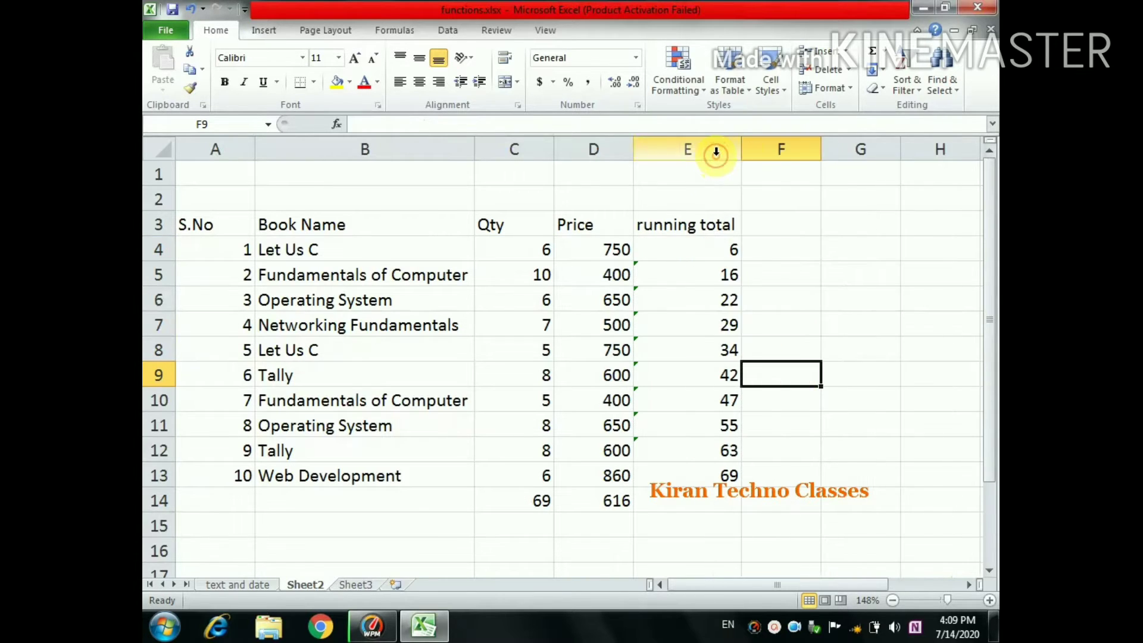
left_click(717, 150)
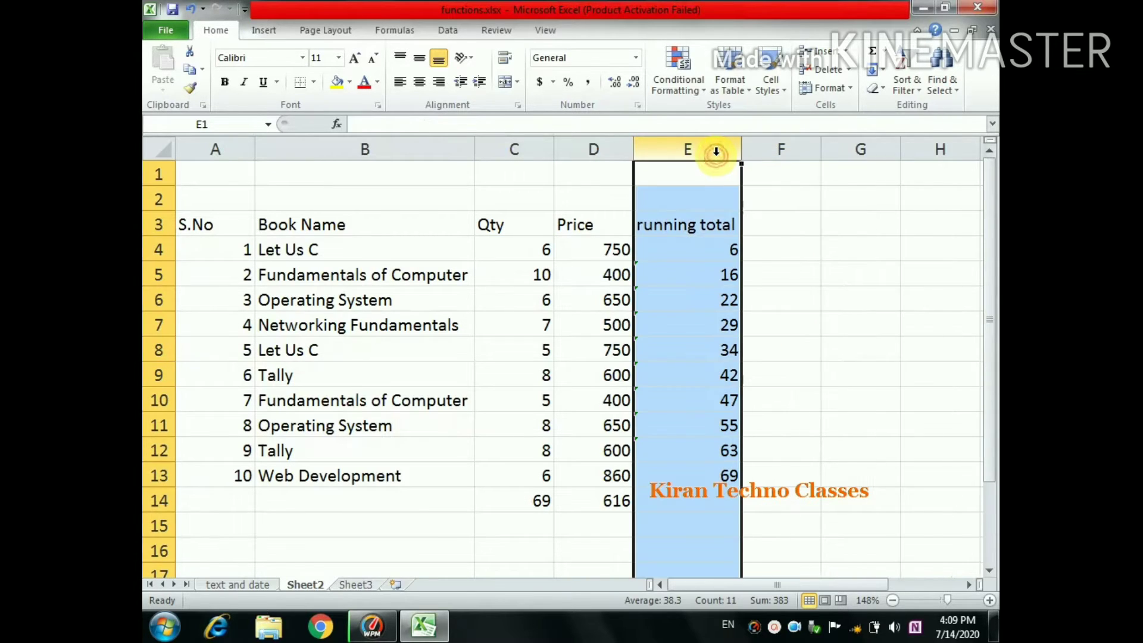
left_click(766, 226)
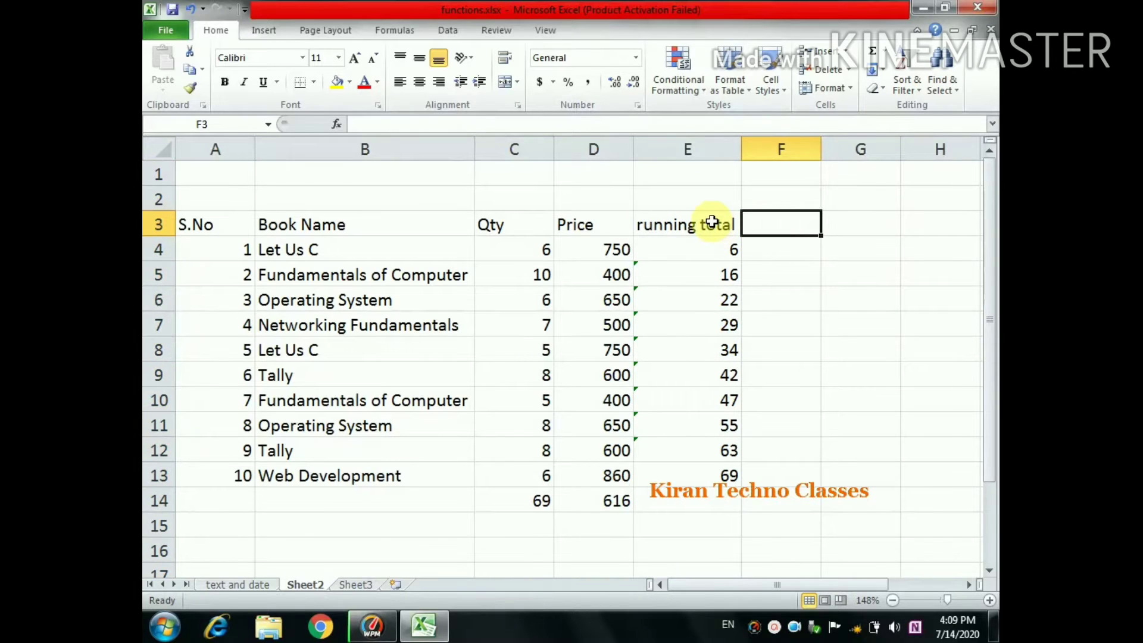
Clear the running total column in E3:E14 and the results in C14:D14 below Qty and Price
left_click_drag(718, 224, 706, 500)
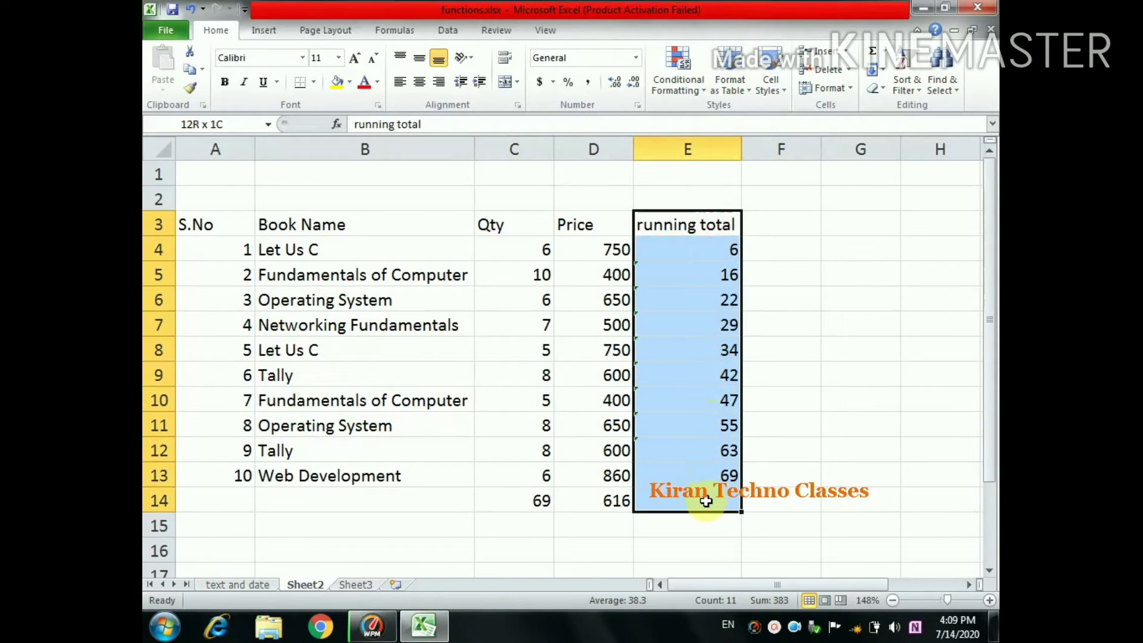
key("Delete")
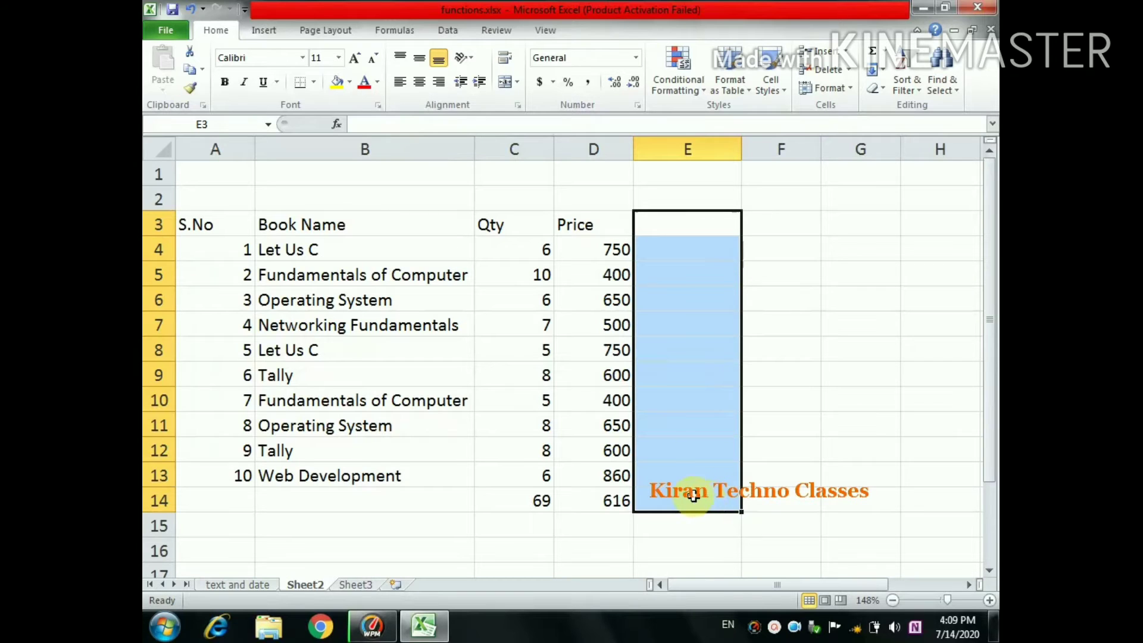
left_click(684, 501)
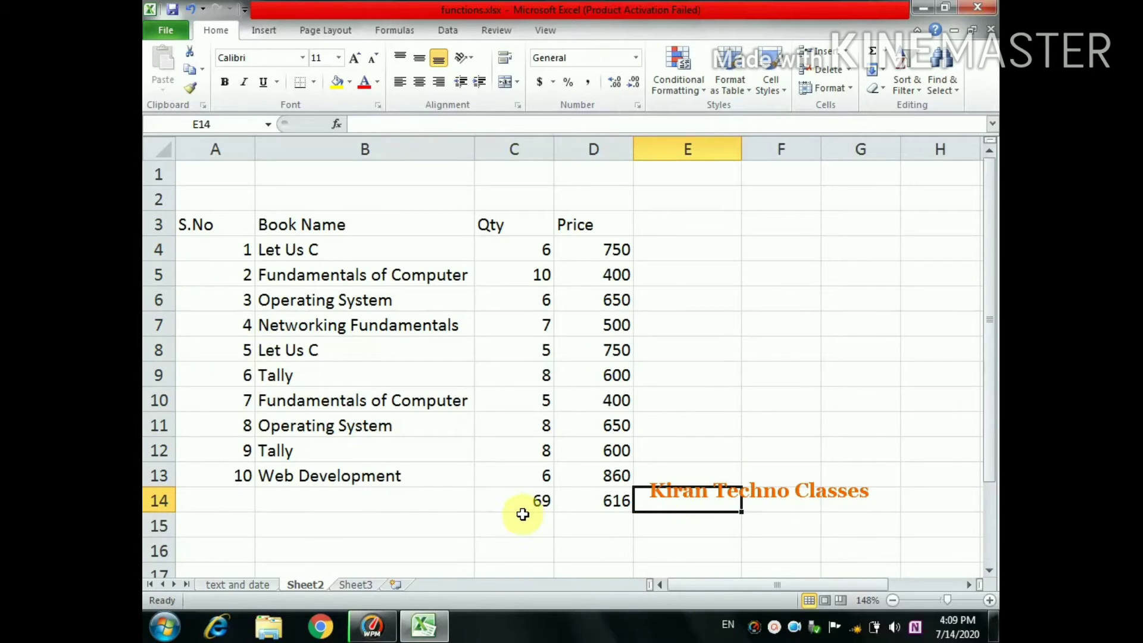
left_click_drag(522, 506, 592, 504)
key("Delete")
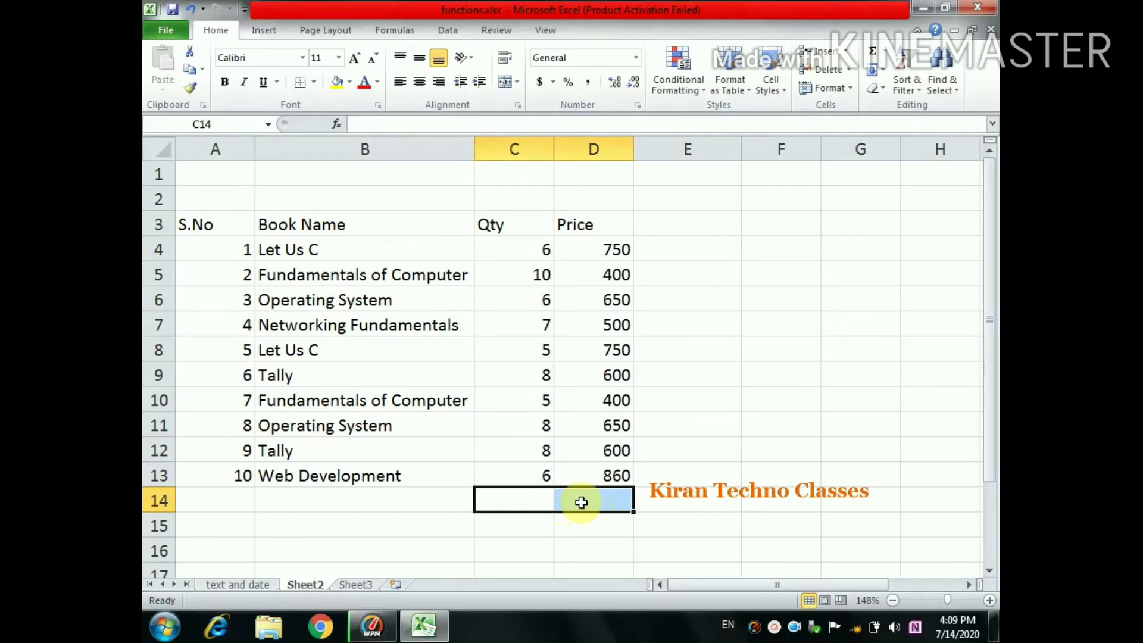
left_click(536, 503)
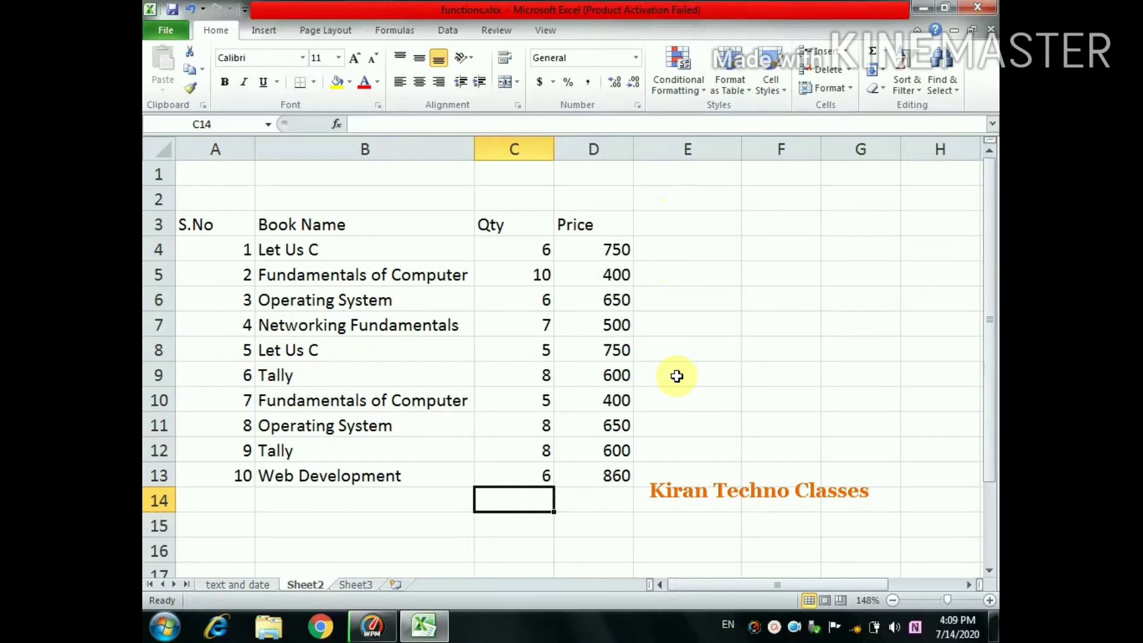
Total the Qty and Price values by row and column with AutoSum across C4:E14
left_click(498, 247)
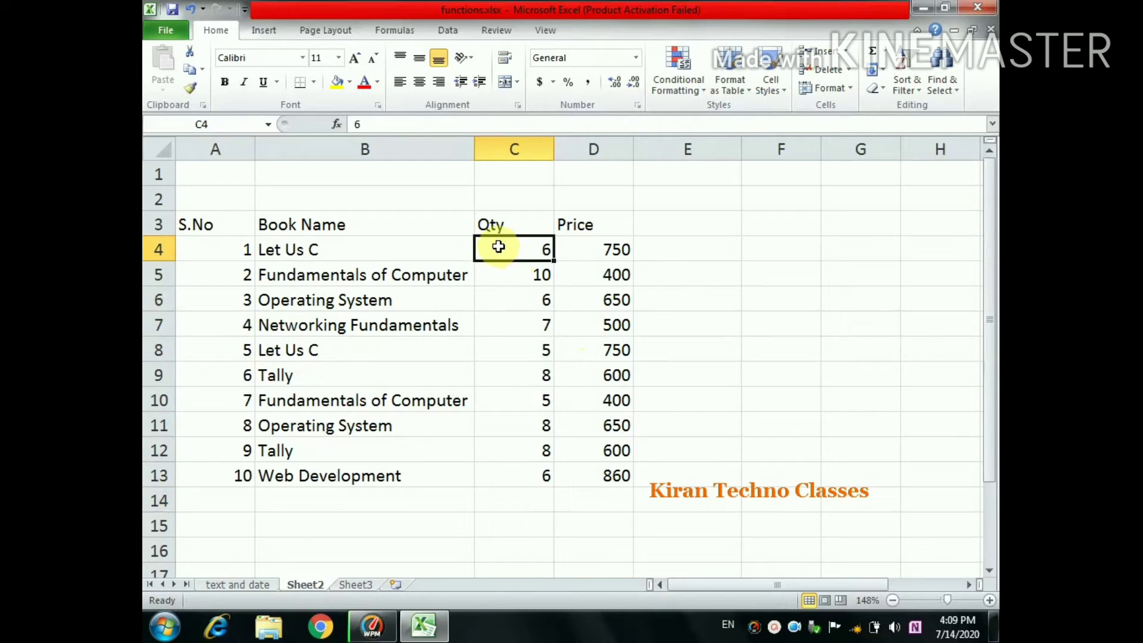
left_click_drag(499, 247, 666, 499)
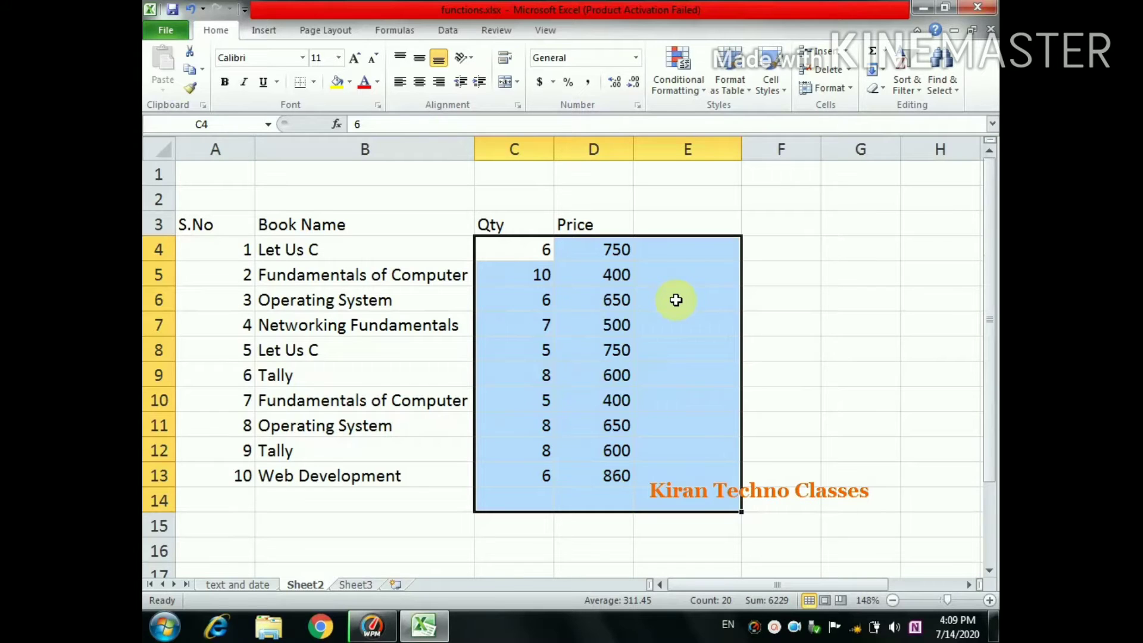
key("alt")
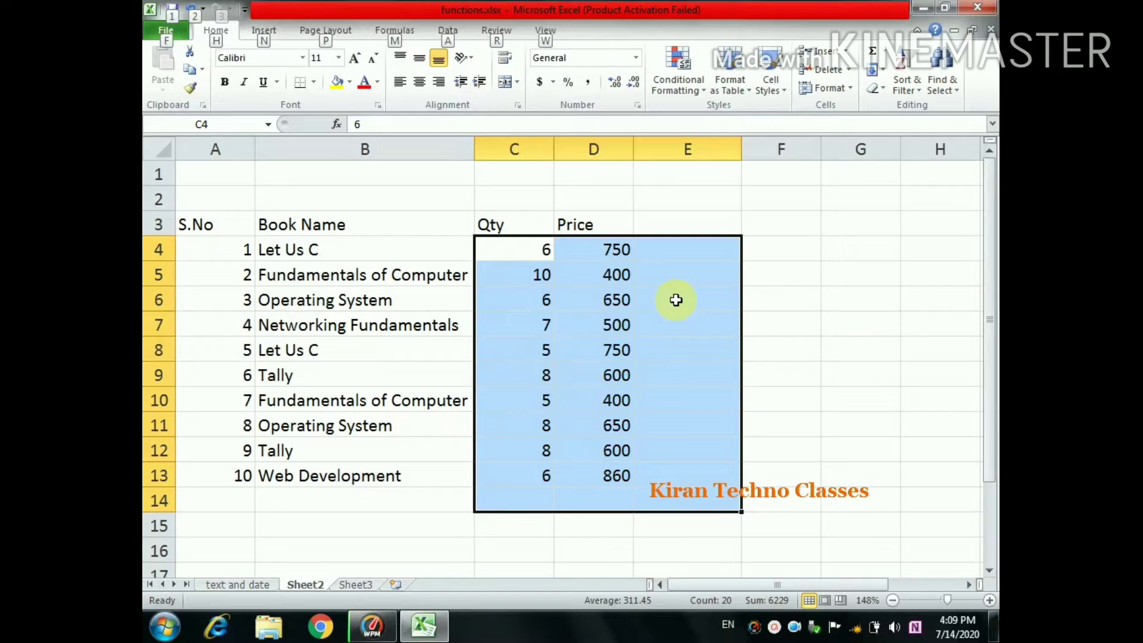
key("alt+equal")
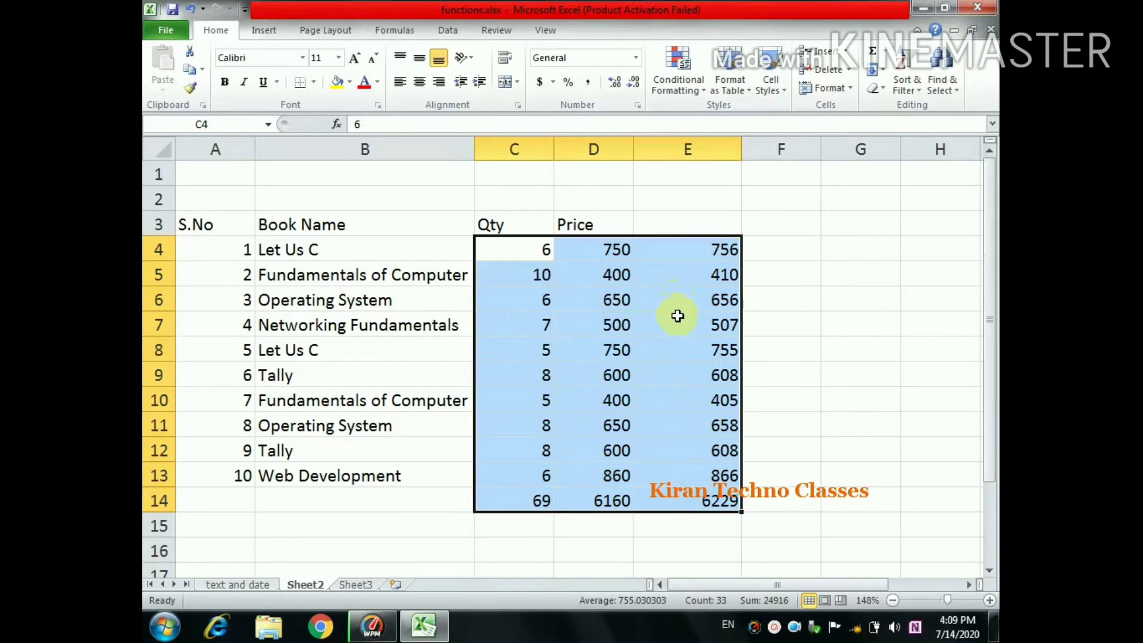
Inspect the formula in E4 and review the totals in column E and row 14
left_click(678, 318)
left_click(711, 255)
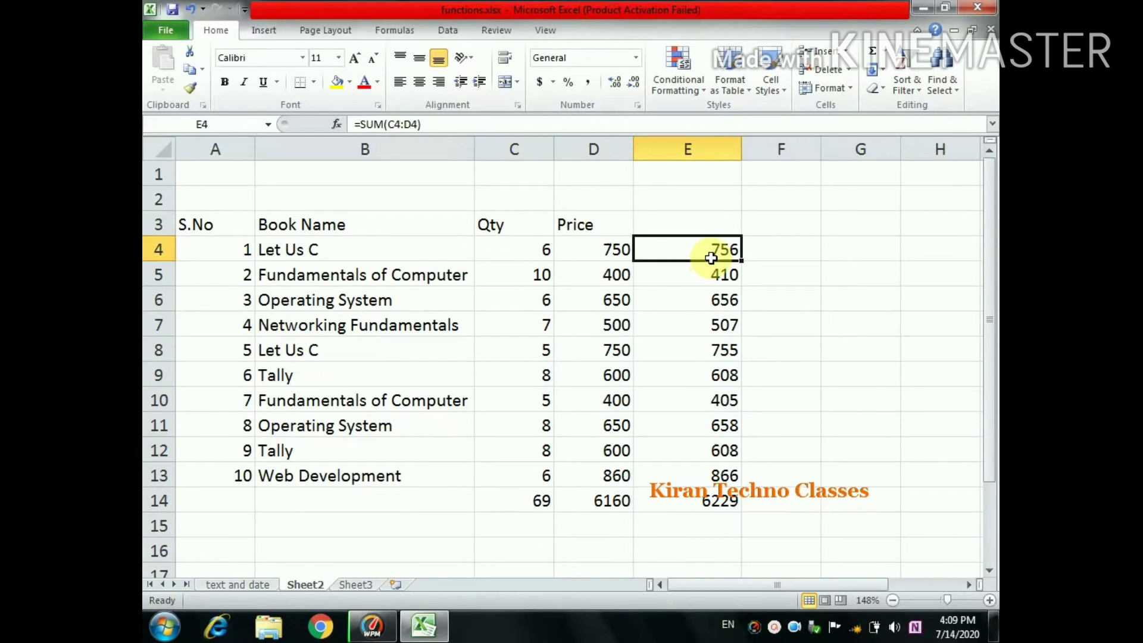
left_click_drag(709, 253, 722, 501)
left_click(471, 506)
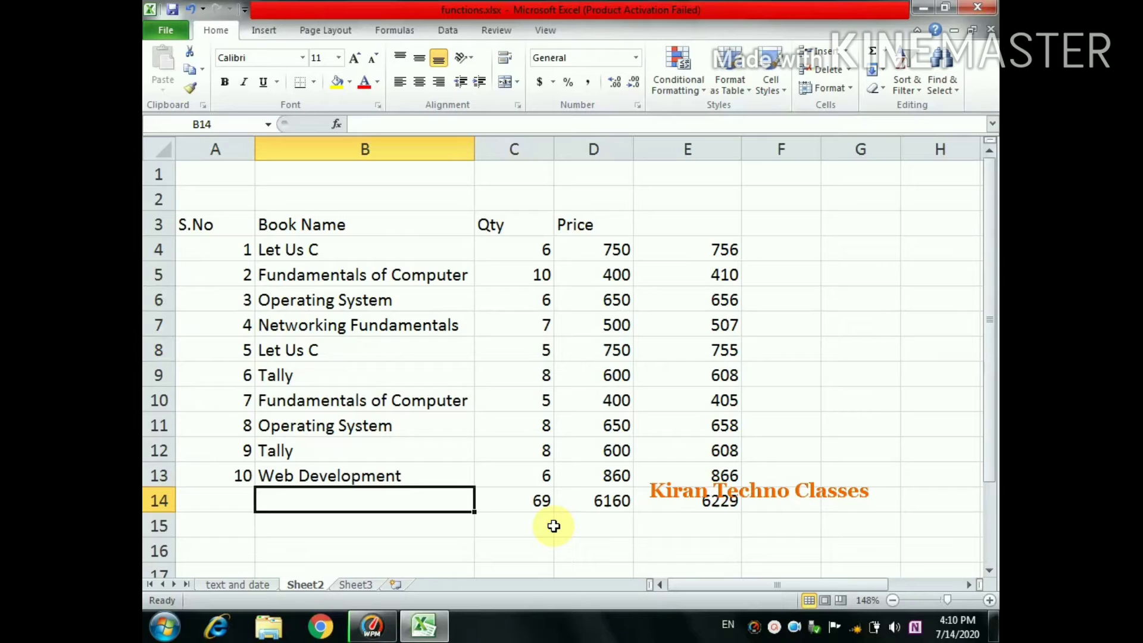
Enter the heading "quick total" in E3 above the row totals
left_click(675, 229)
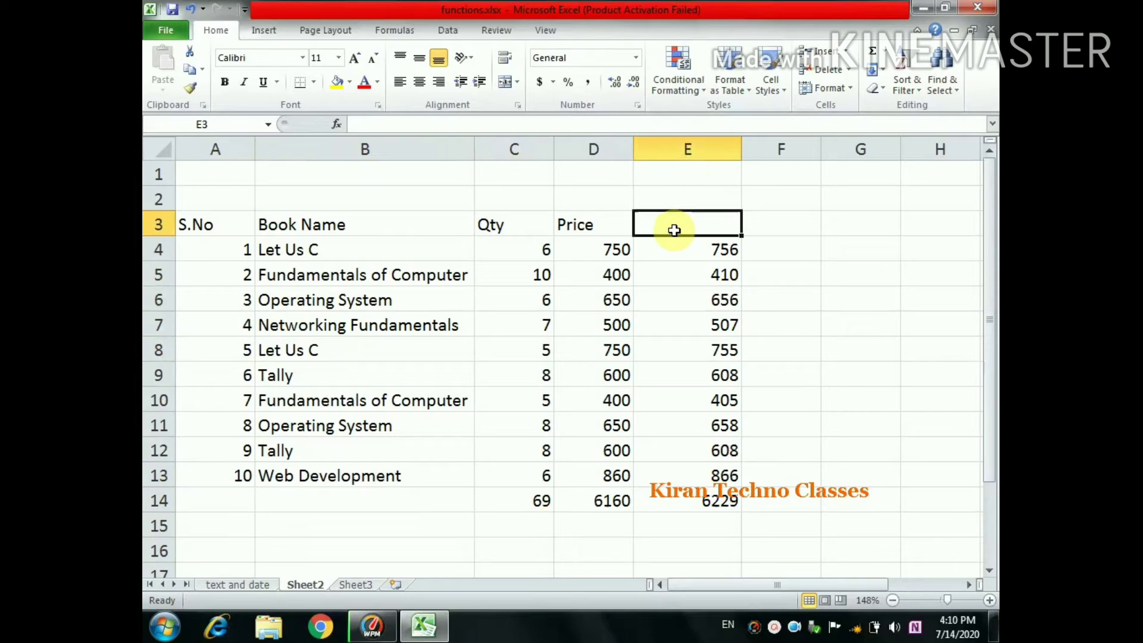
type("qui")
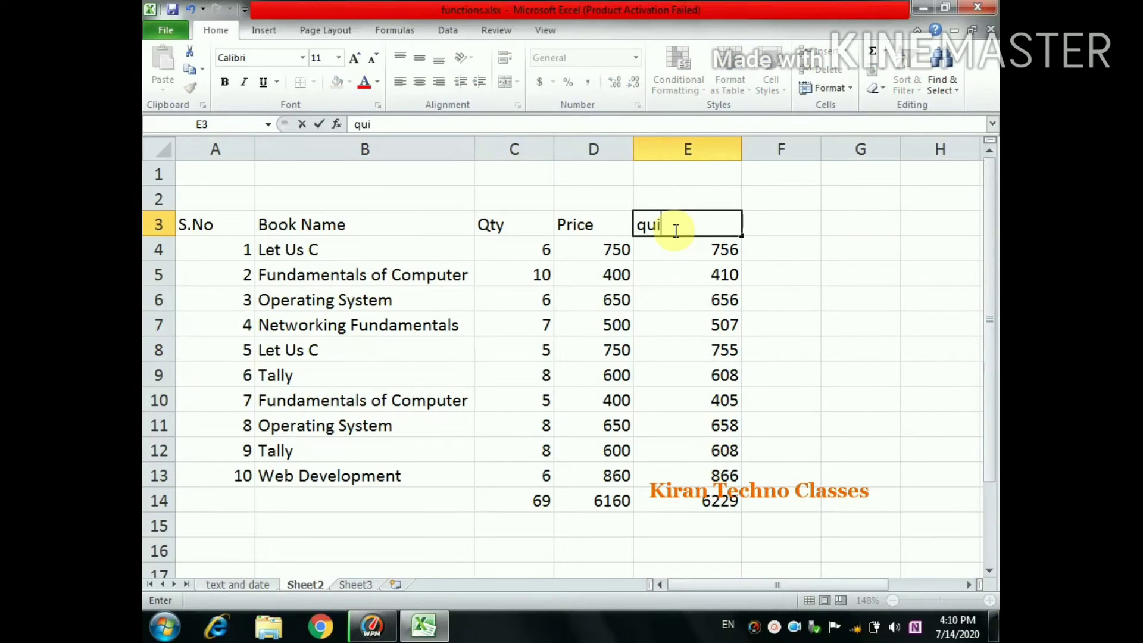
type("ck total")
key("Return")
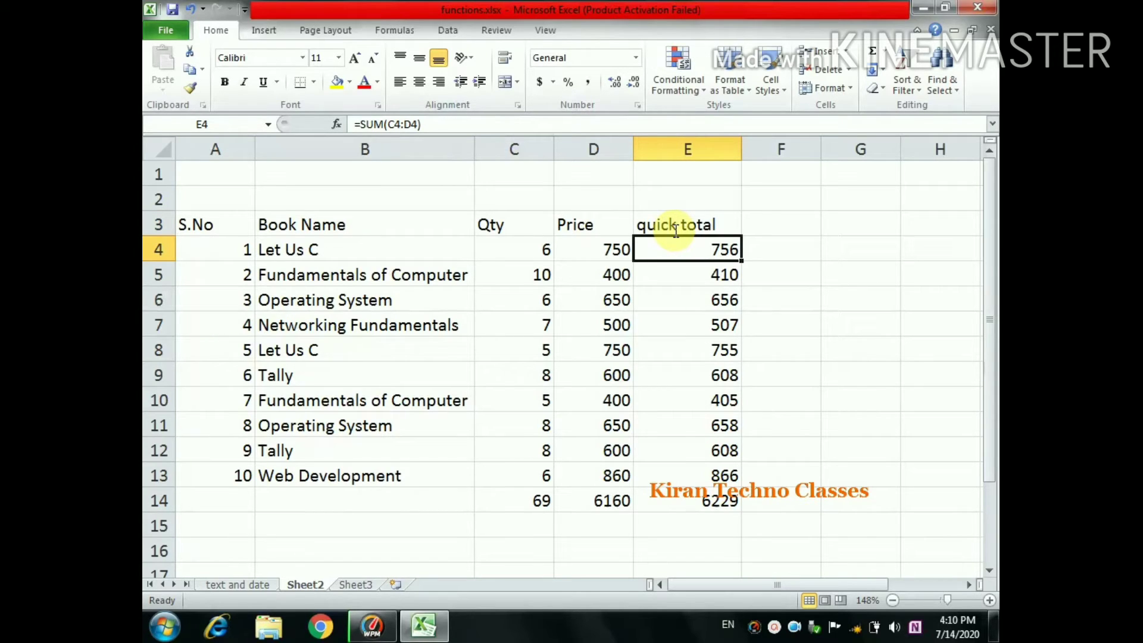
Undo the heading entry in E3 and clear the totals in E4:E14 and C14:D14
key("ctrl+z")
left_click_drag(680, 239, 685, 496)
key("Delete")
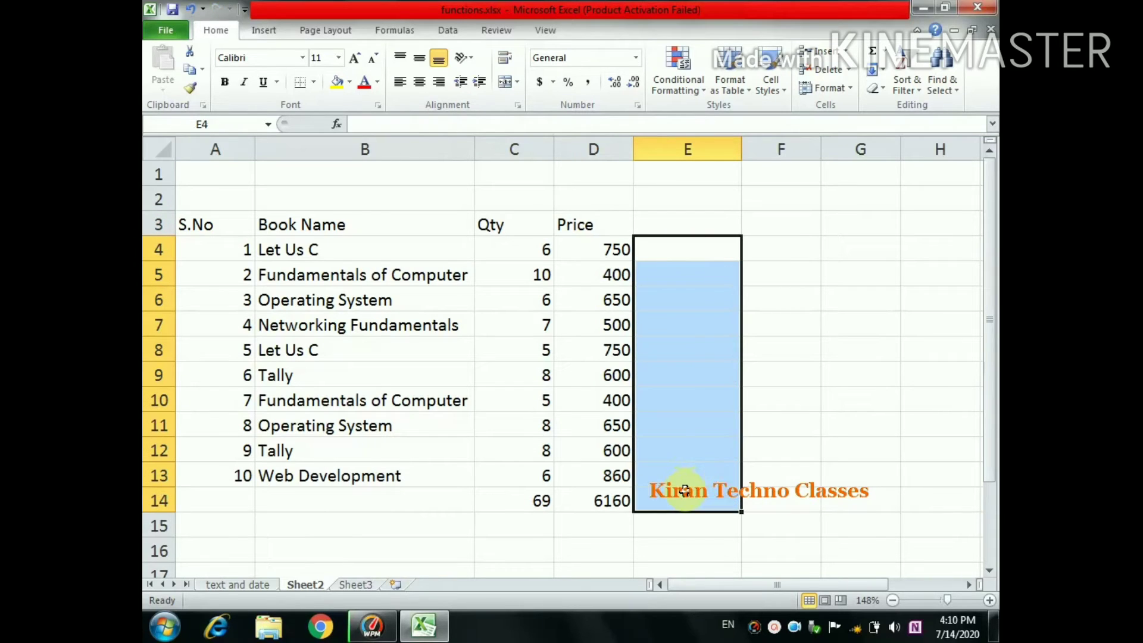
left_click(535, 502)
left_click_drag(535, 502, 592, 499)
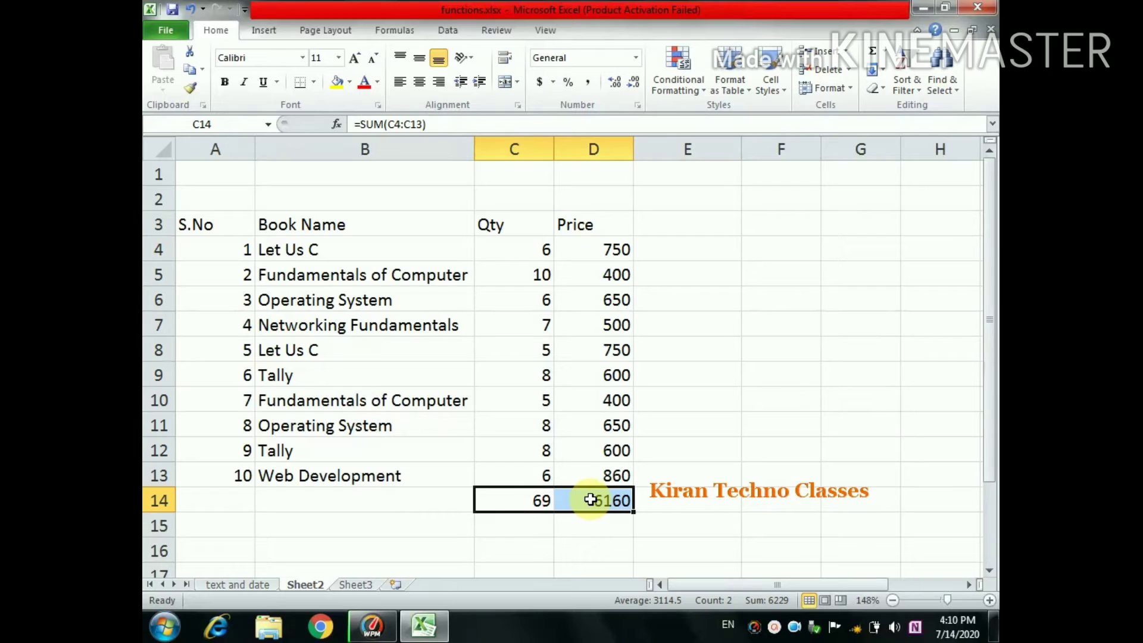
key("Delete")
Enter the note "Alt+=" in G8 and fill the row and column totals across C4:E14 with AutoSum
left_click(831, 338)
type("Alt+=")
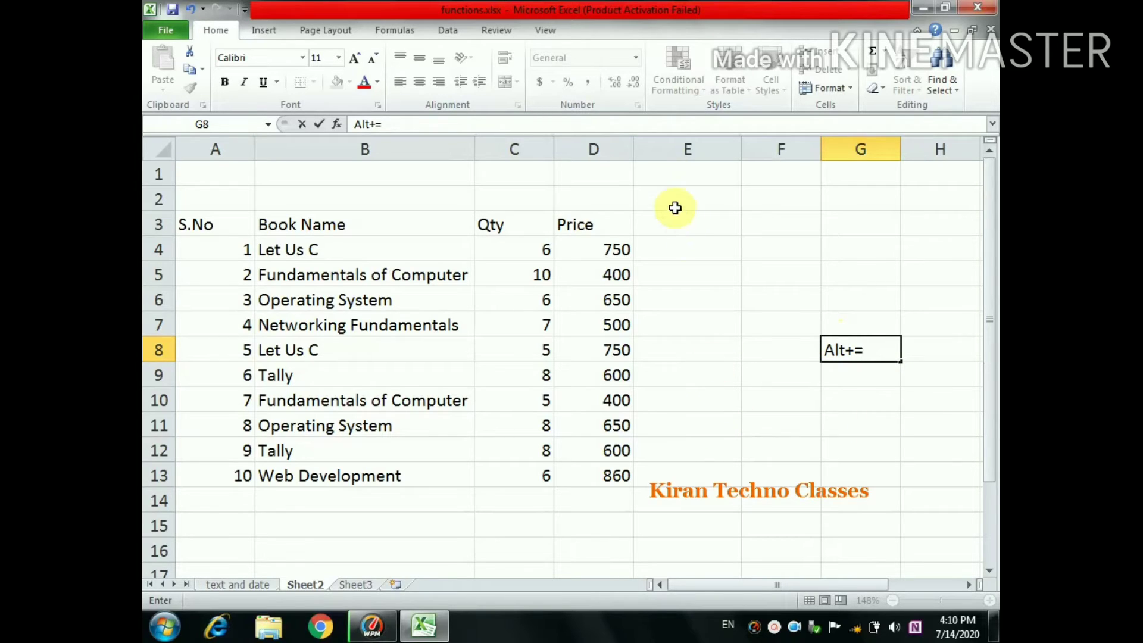
left_click_drag(542, 249, 613, 352)
left_click_drag(658, 410, 684, 510)
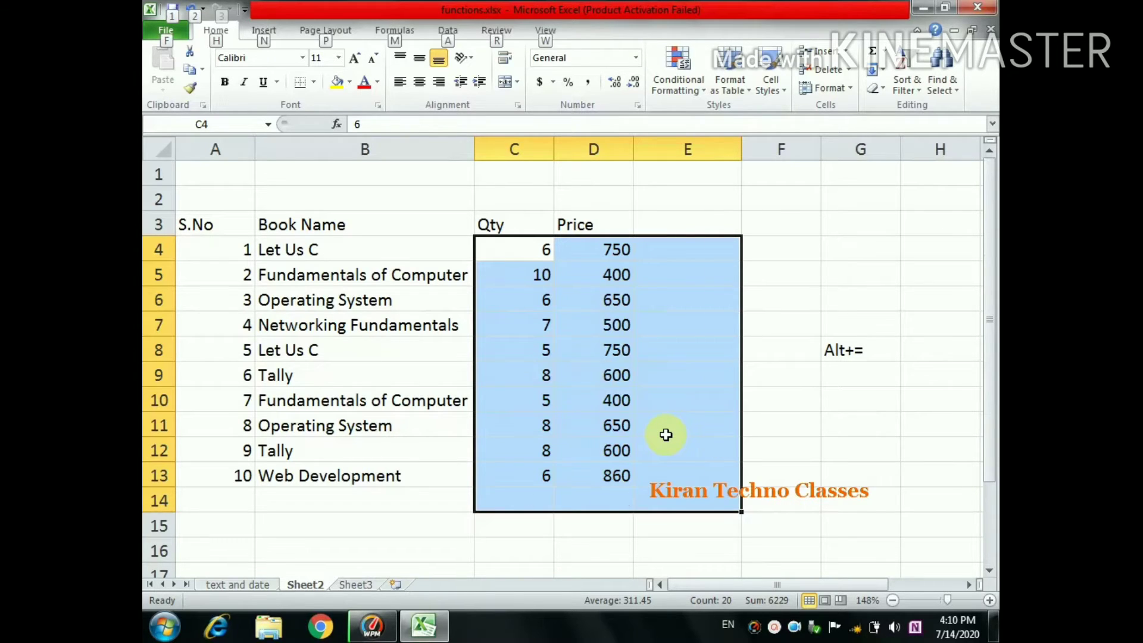
key("alt+equal")
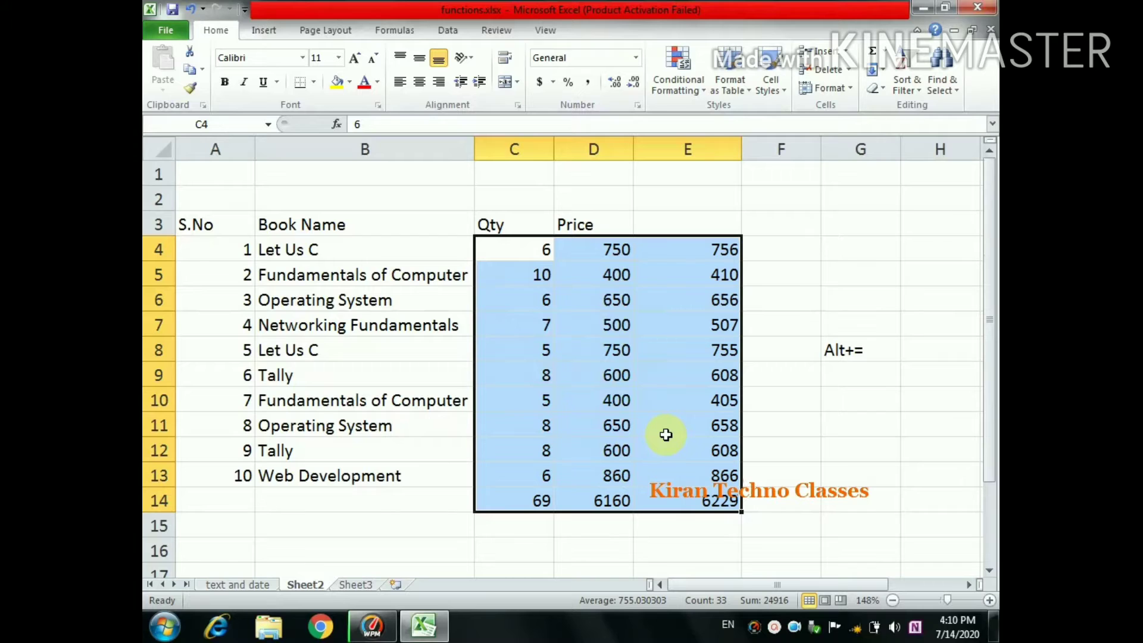
Inspect the row total formula in E4 and check the "Quick total" entry in column L's topic list
left_click(761, 429)
left_click(685, 261)
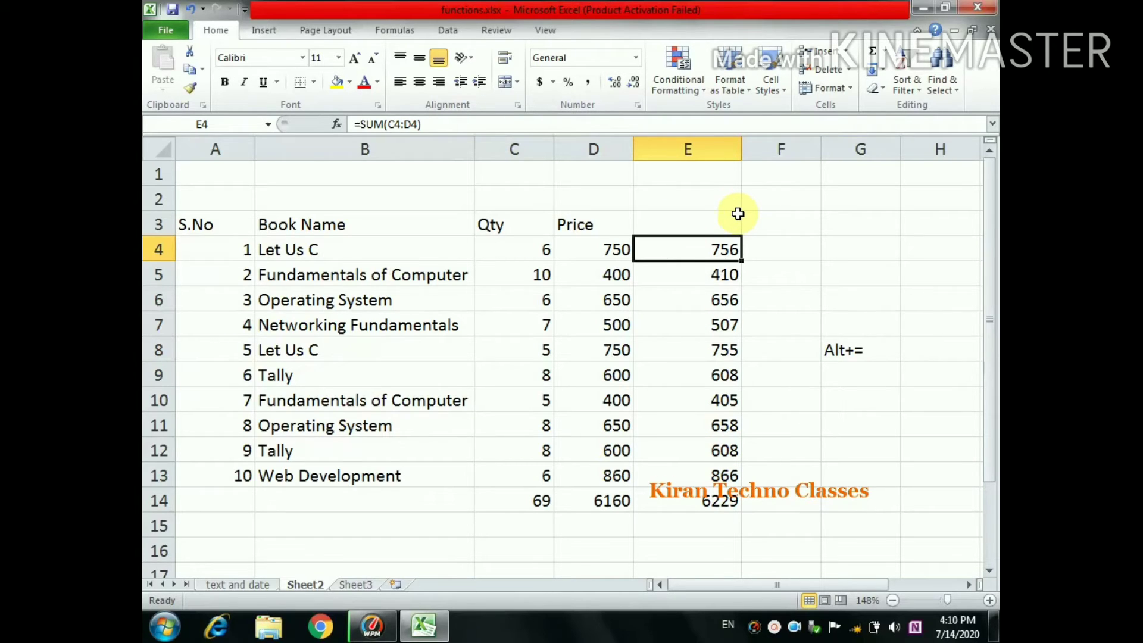
left_click_drag(702, 591, 751, 590)
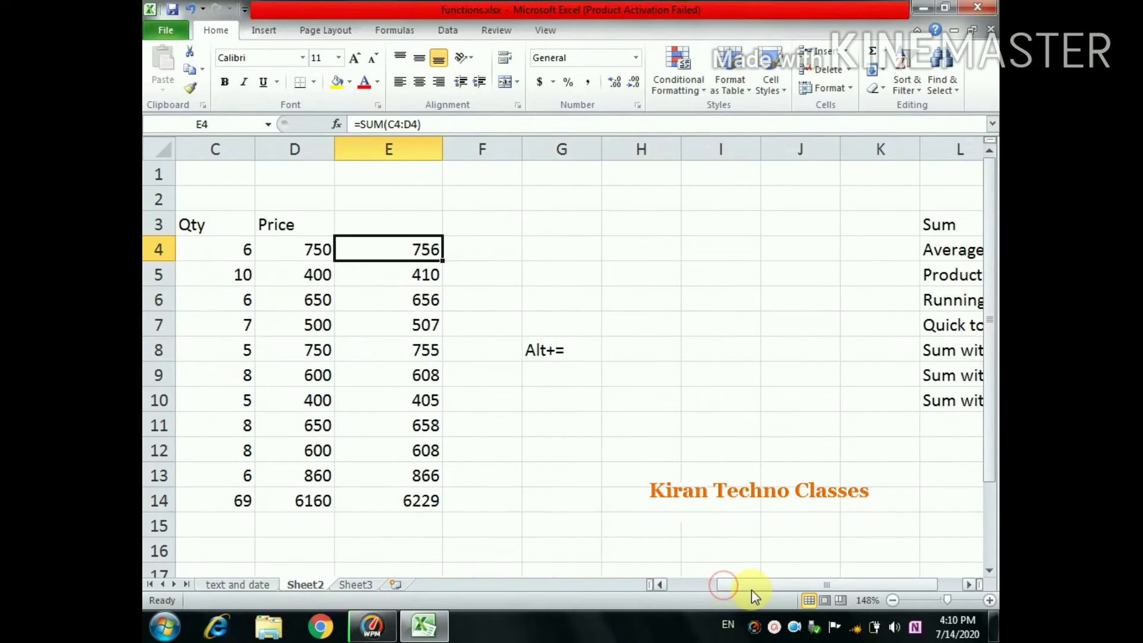
left_click(920, 302)
left_click(936, 325)
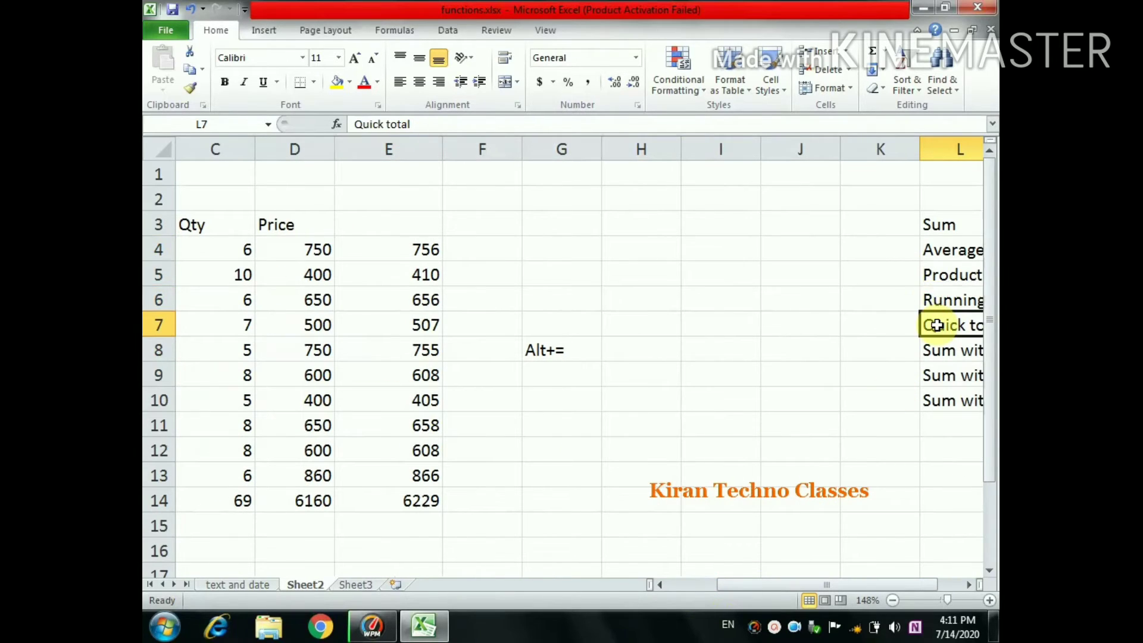
left_click_drag(803, 585, 696, 620)
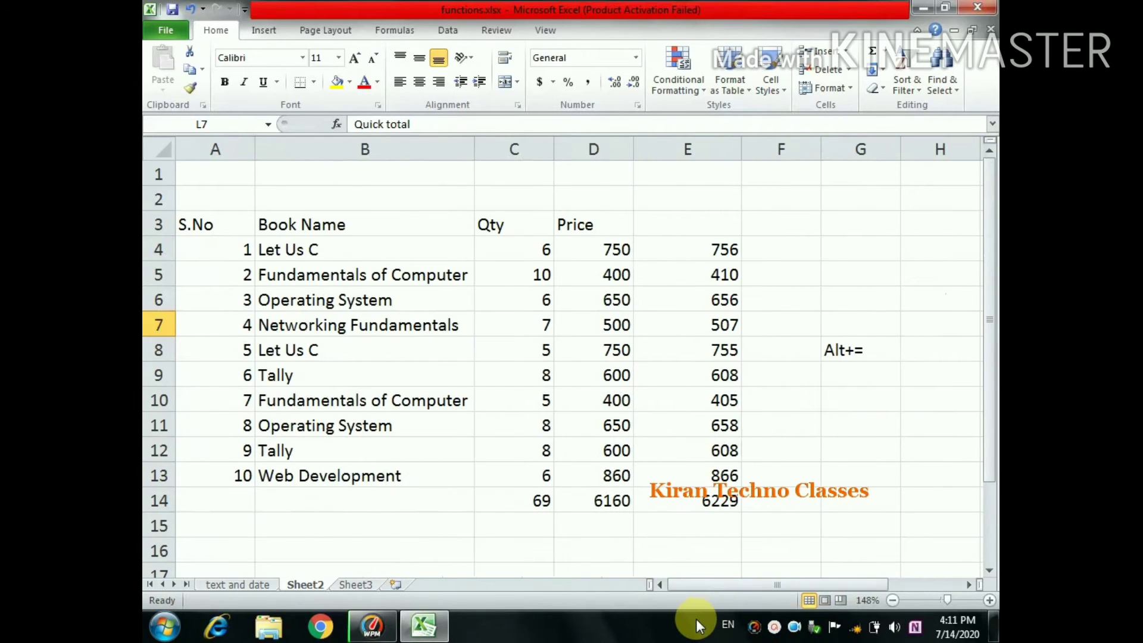
Delete the "Alt+=" note from G8 and clear the totals in E4:E14 and C14:D14
left_click(867, 347)
key("Delete")
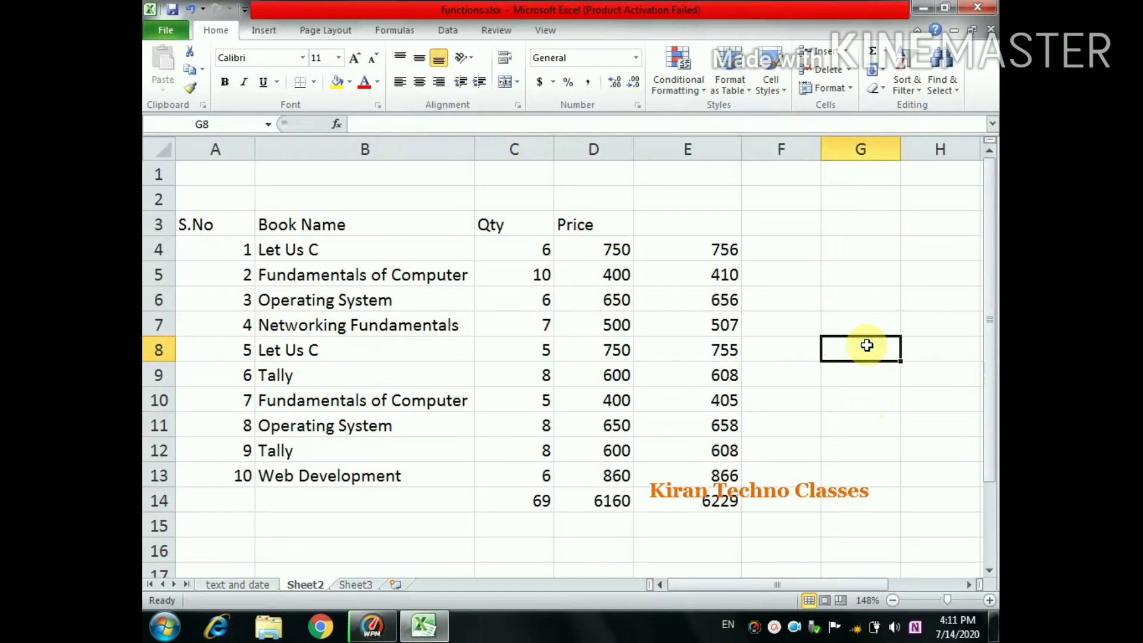
left_click_drag(729, 250, 696, 508)
key("Delete")
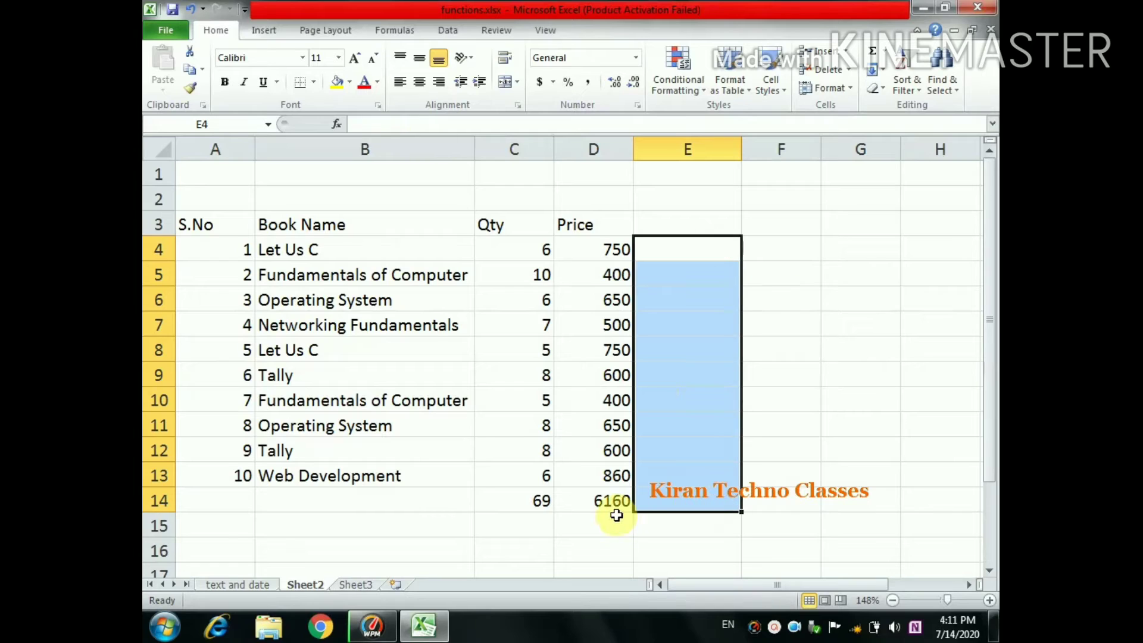
left_click_drag(544, 500, 565, 500)
key("Delete")
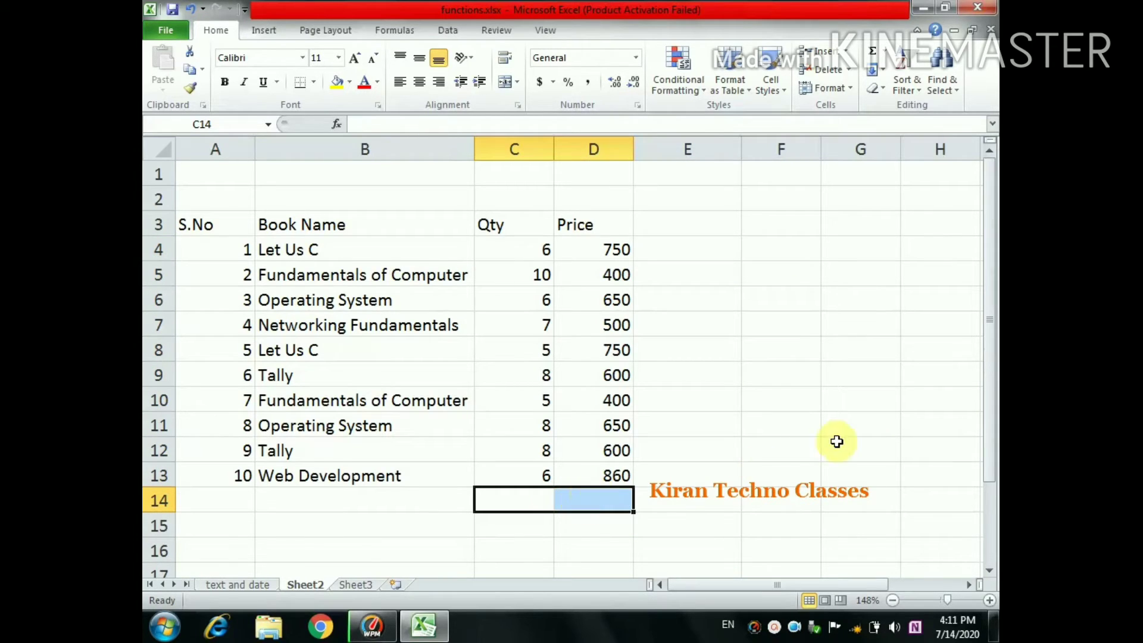
Add List data validation to B15, using the book names in B4:B13 as its source
left_click_drag(992, 327, 995, 350)
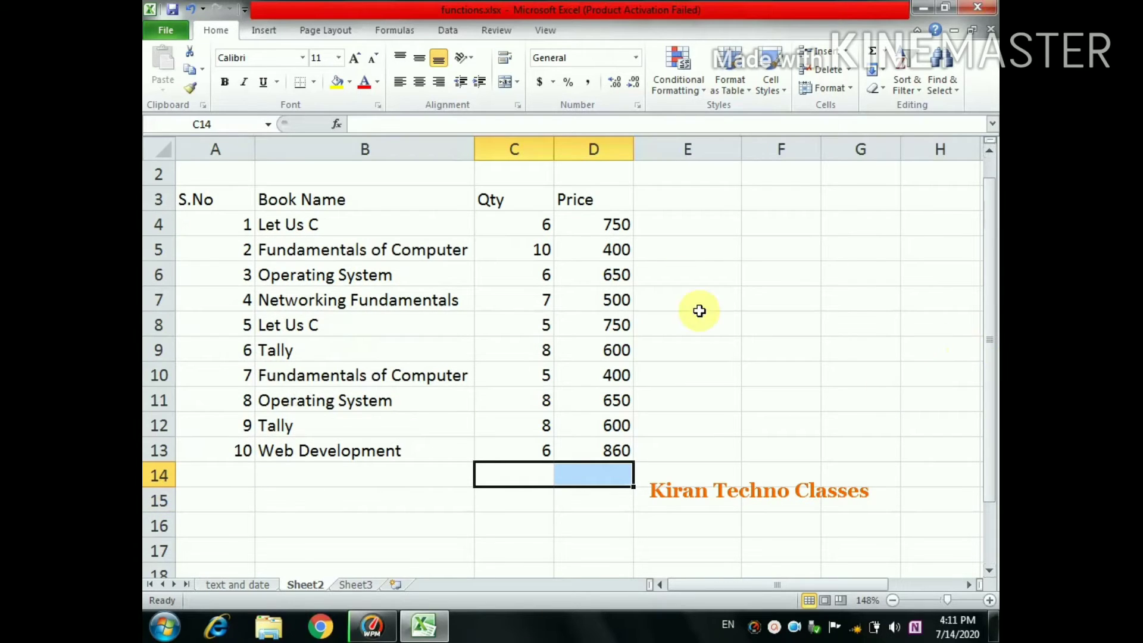
left_click(530, 265)
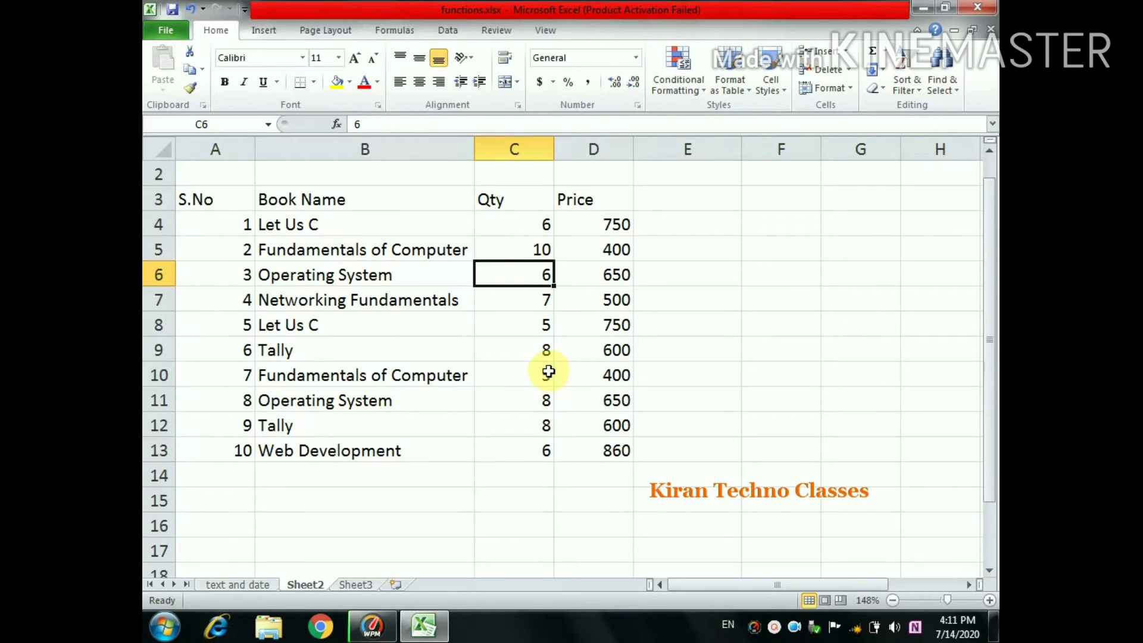
left_click(392, 504)
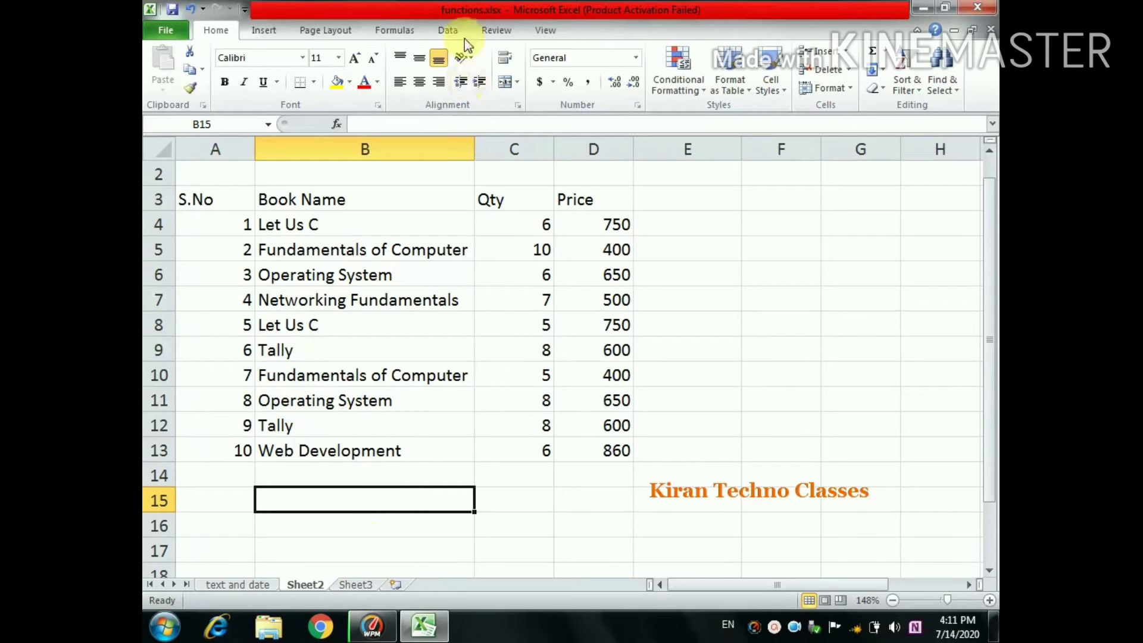
left_click(450, 31)
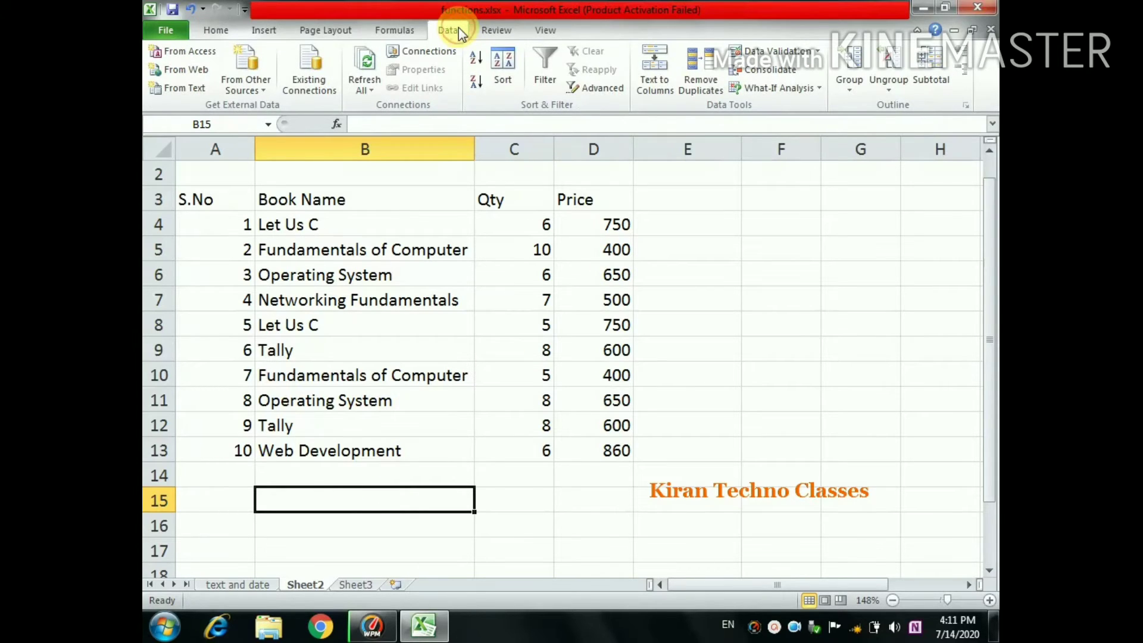
left_click(755, 54)
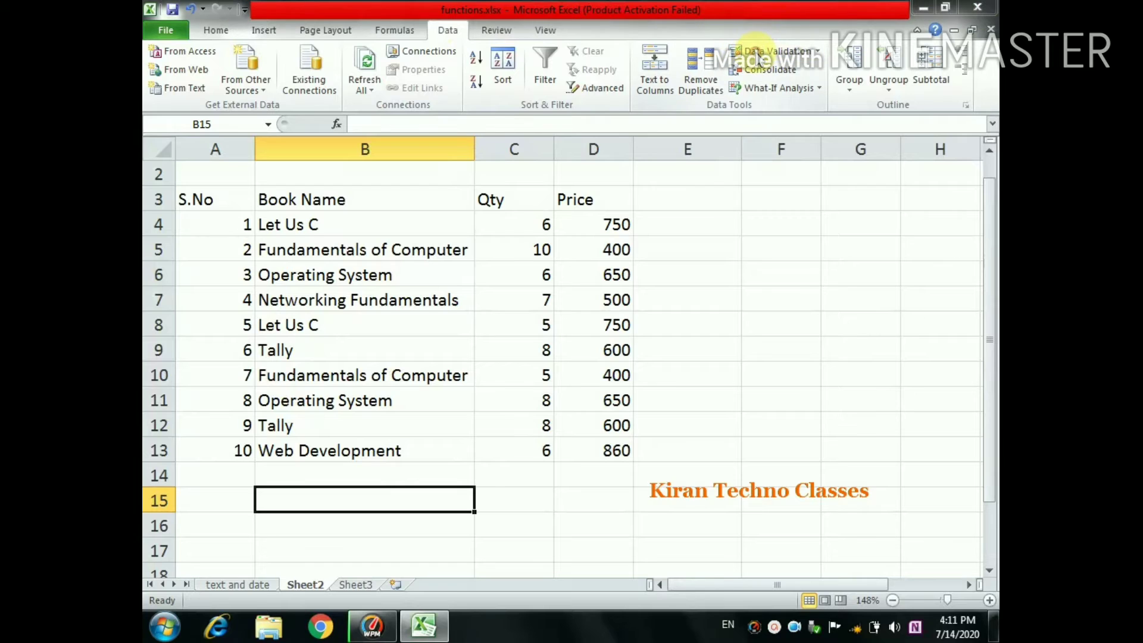
left_click(797, 204)
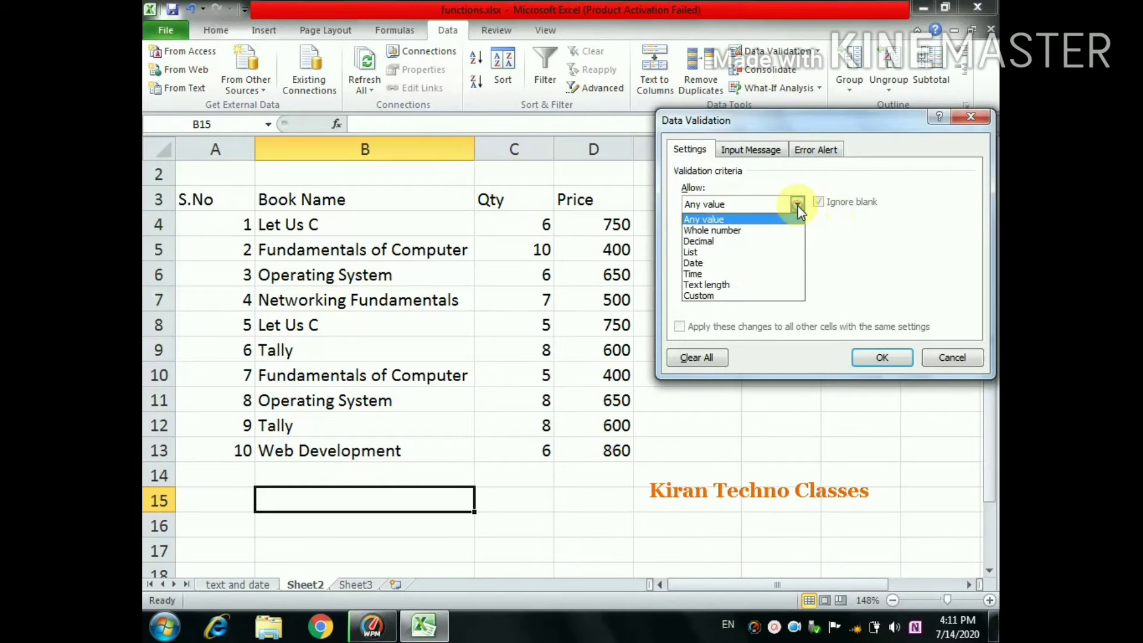
left_click(780, 259)
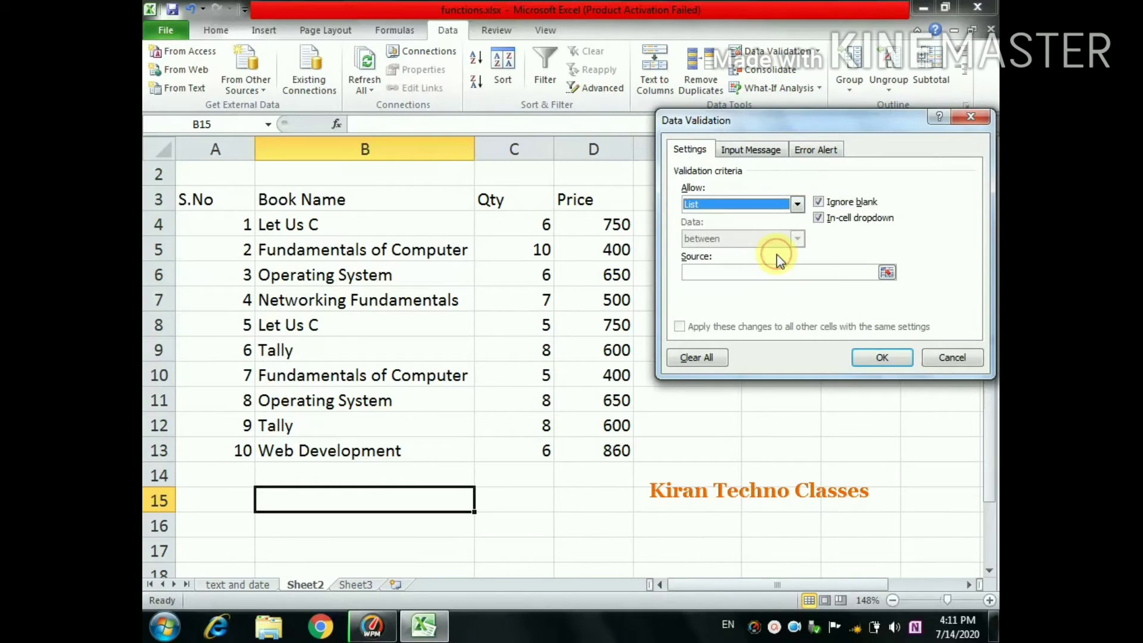
left_click(887, 273)
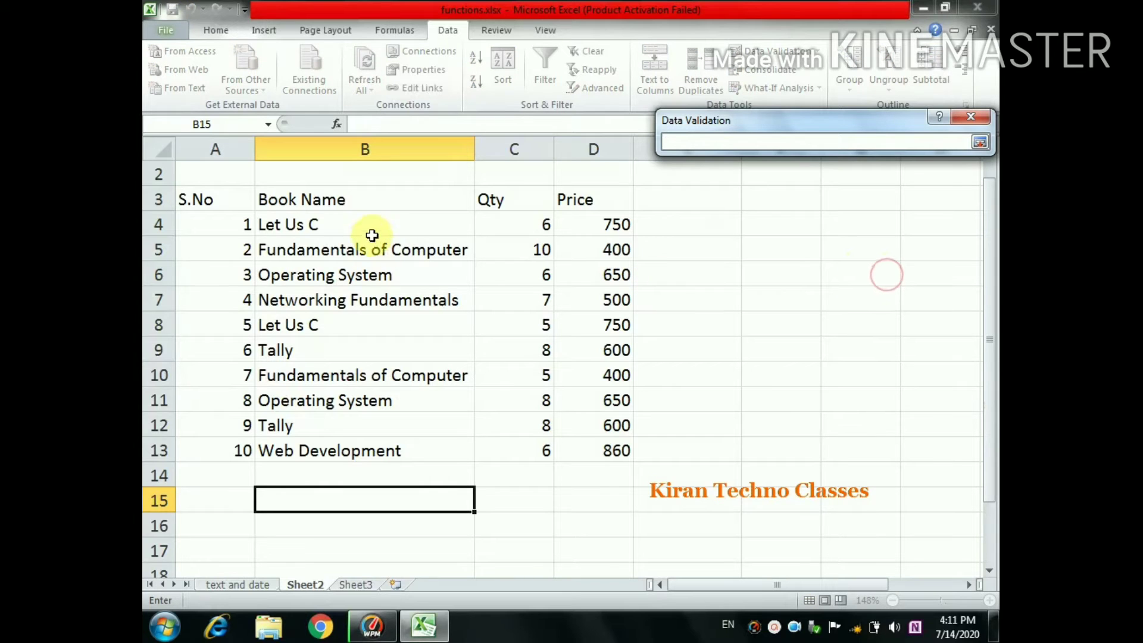
left_click_drag(307, 222, 322, 439)
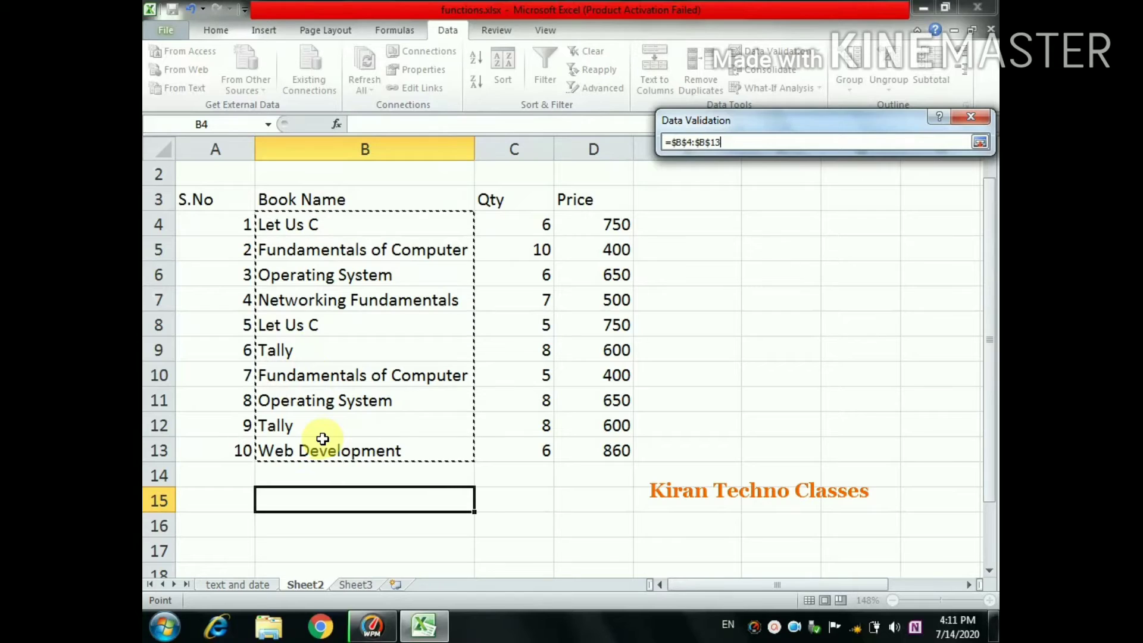
left_click(978, 143)
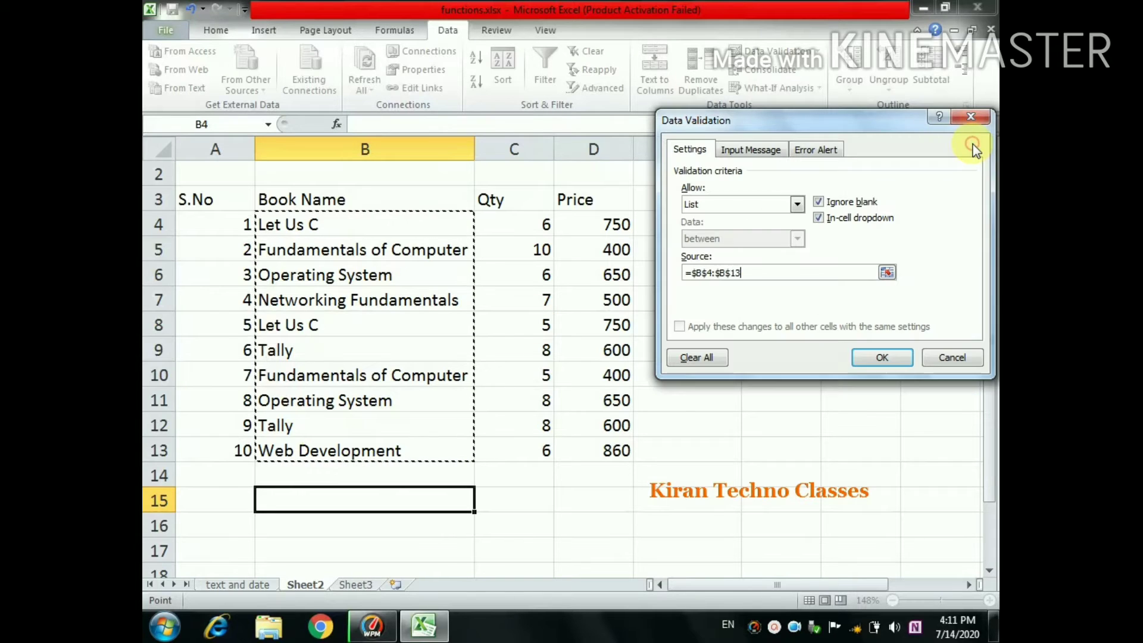
left_click(881, 357)
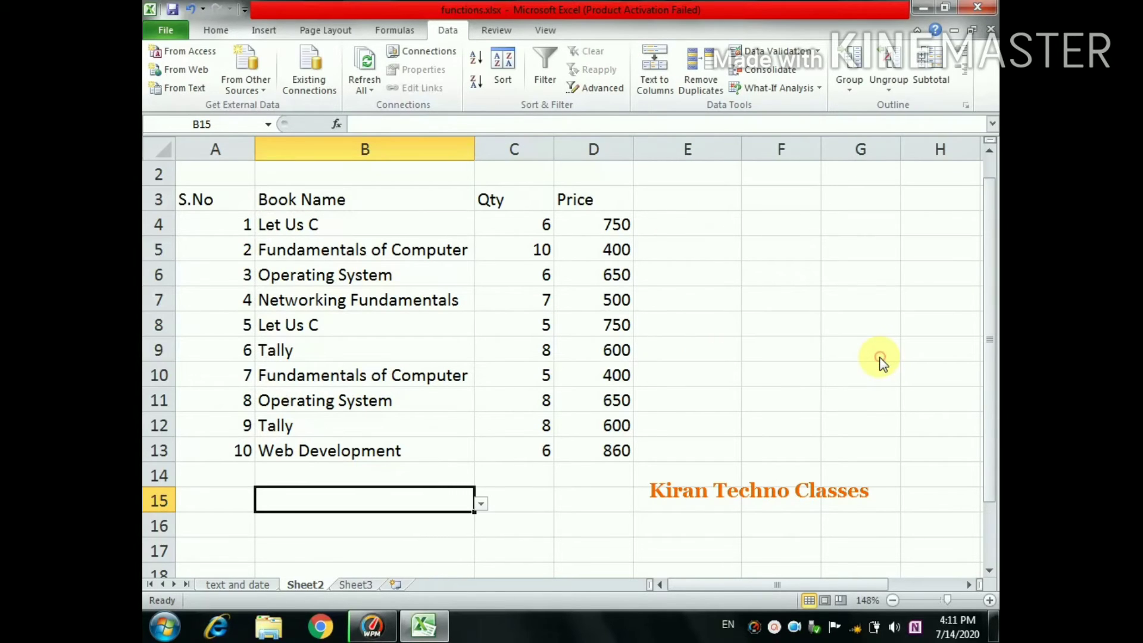
Look through the book names offered by B15's in-cell dropdown without choosing one
left_click(481, 505)
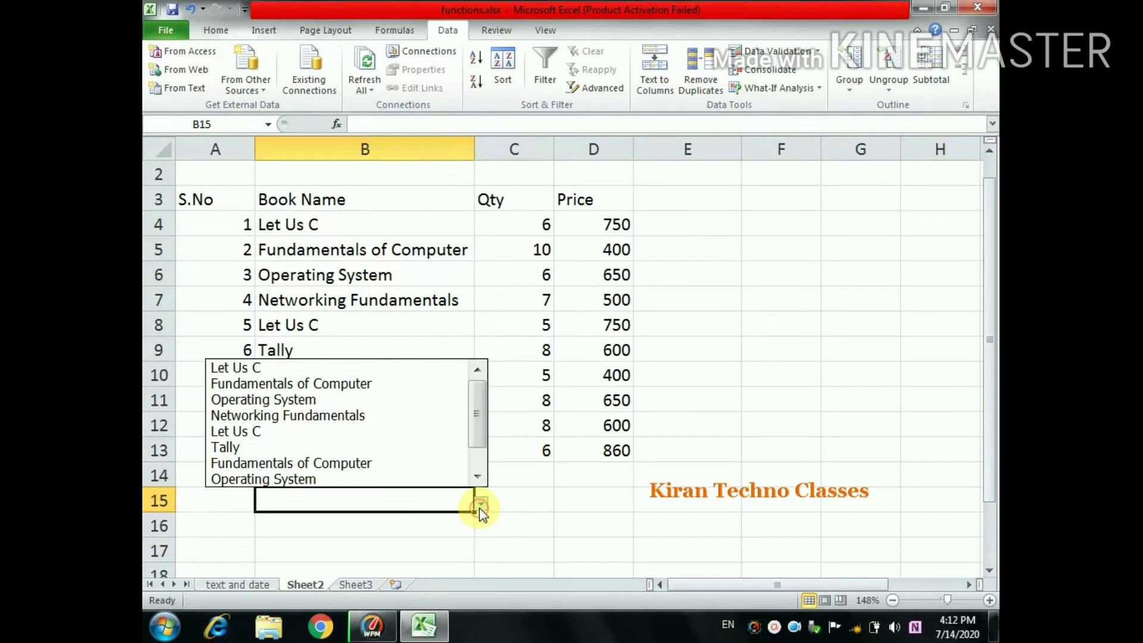
left_click(480, 508)
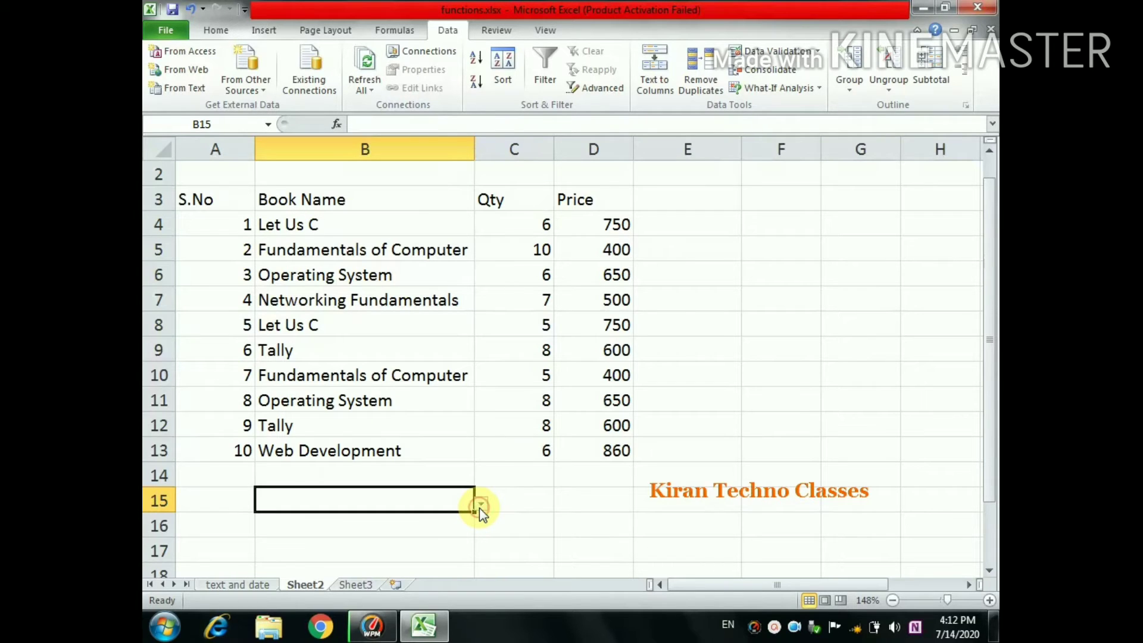
left_click(480, 507)
left_click(480, 507)
left_click(480, 506)
left_click(480, 506)
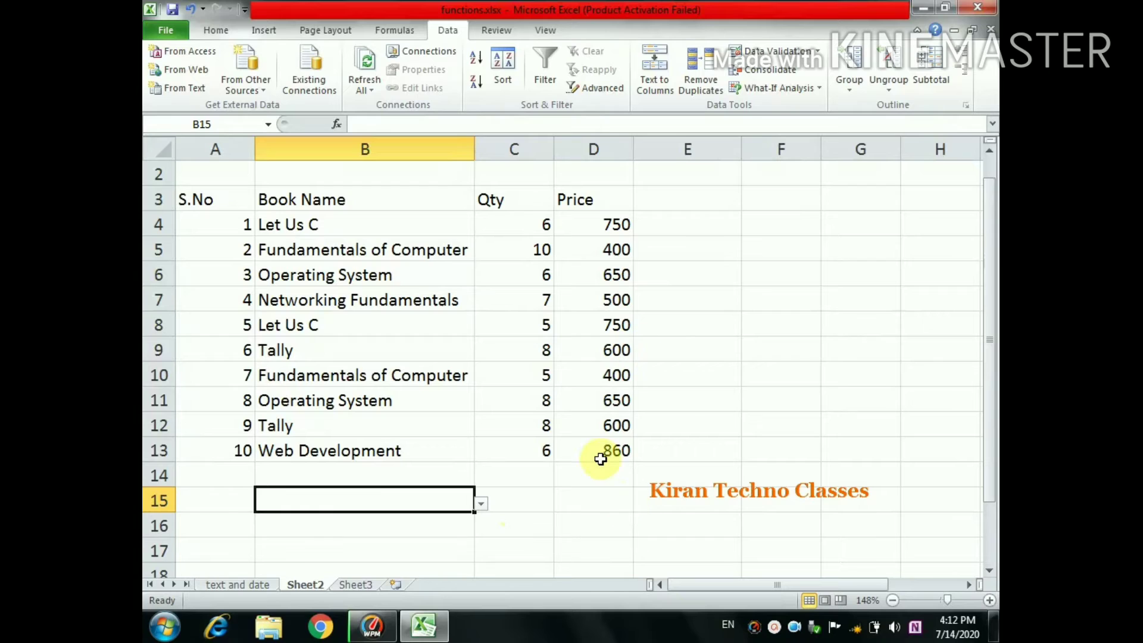
left_click(482, 503)
left_click(482, 504)
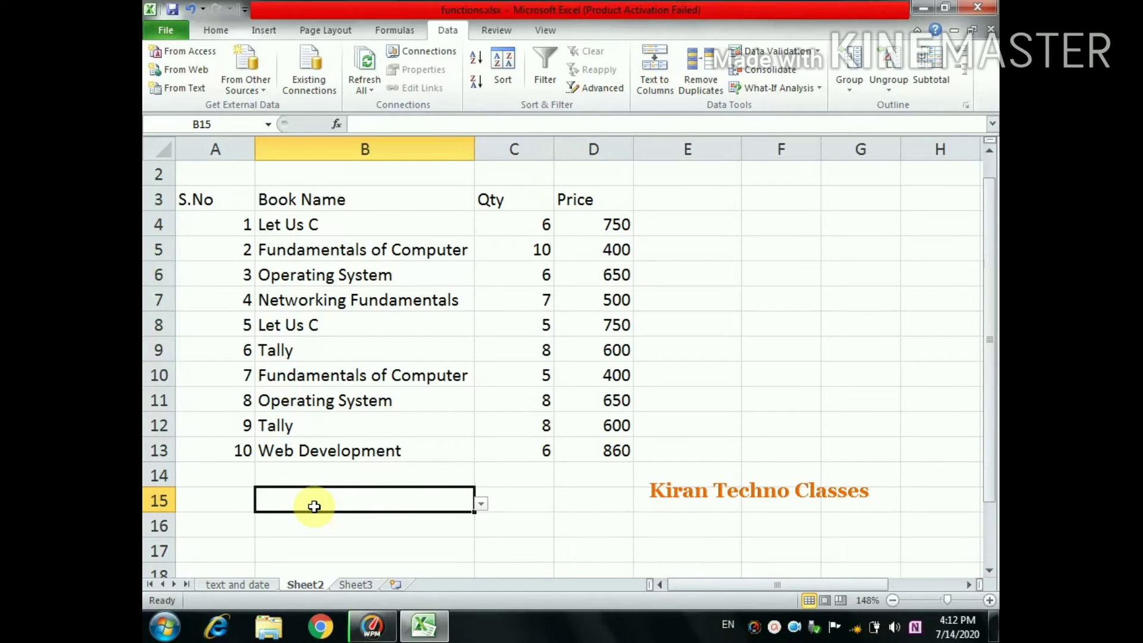
Enter =SUMIF(B4:D13,B15,C4:C13) in C15 to total the quantity for the book in B15, and recheck the formula
left_click(533, 498)
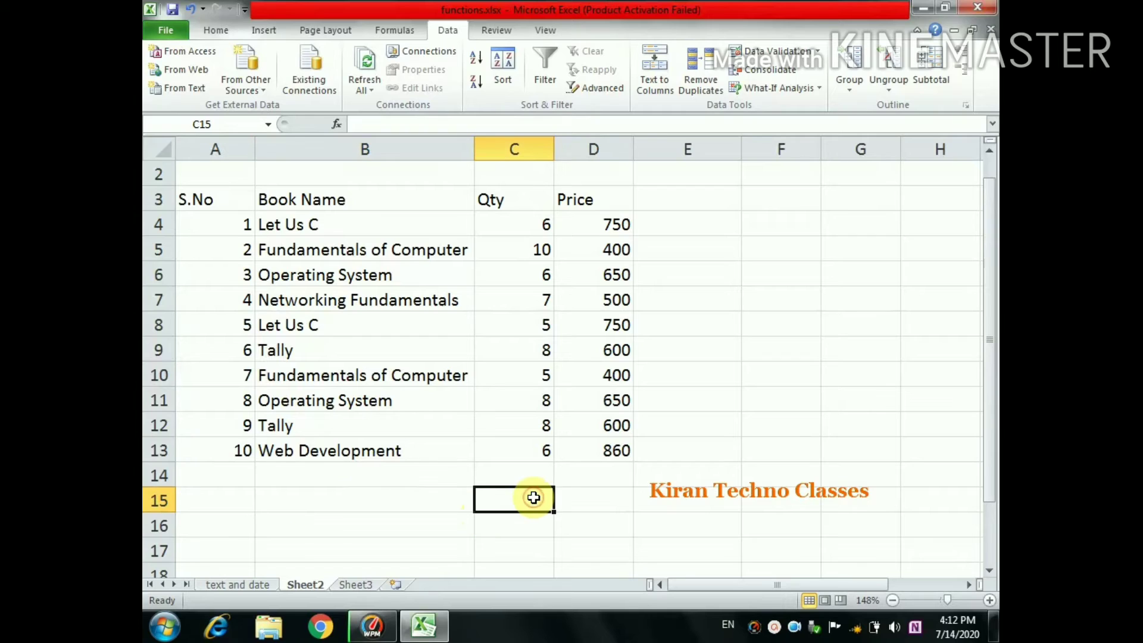
type("=s")
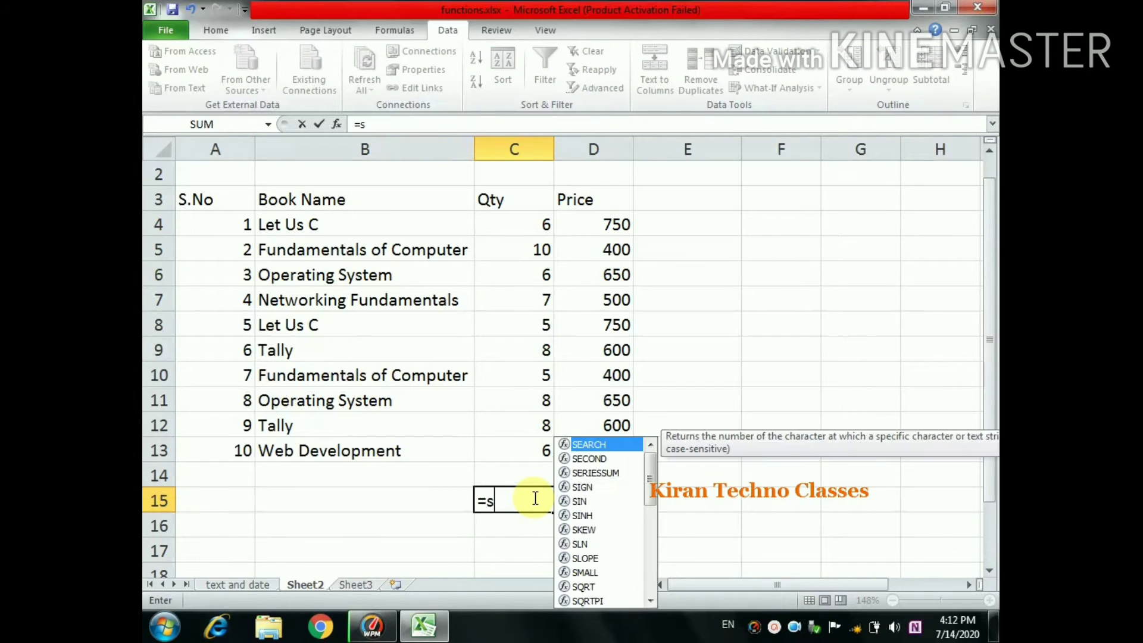
type("umif")
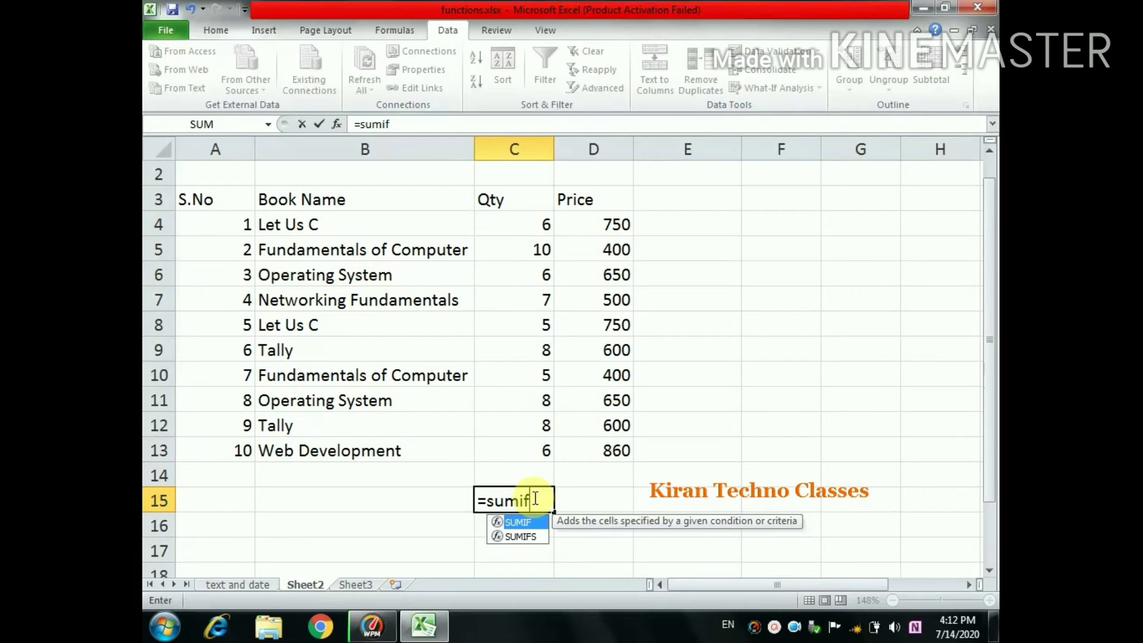
type("(")
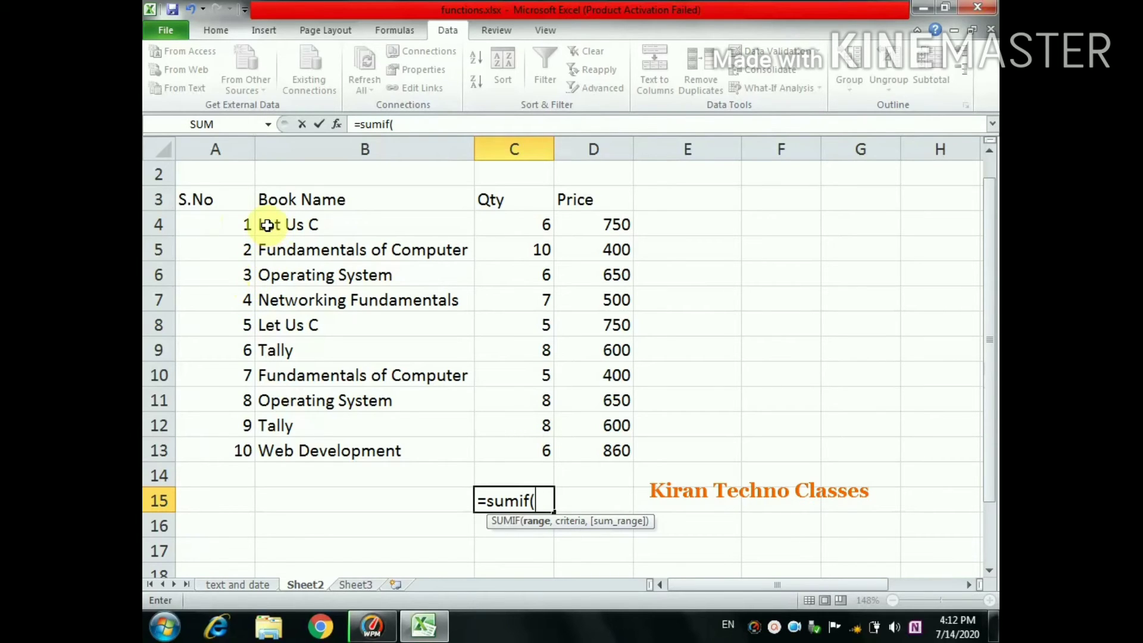
left_click_drag(267, 225, 599, 447)
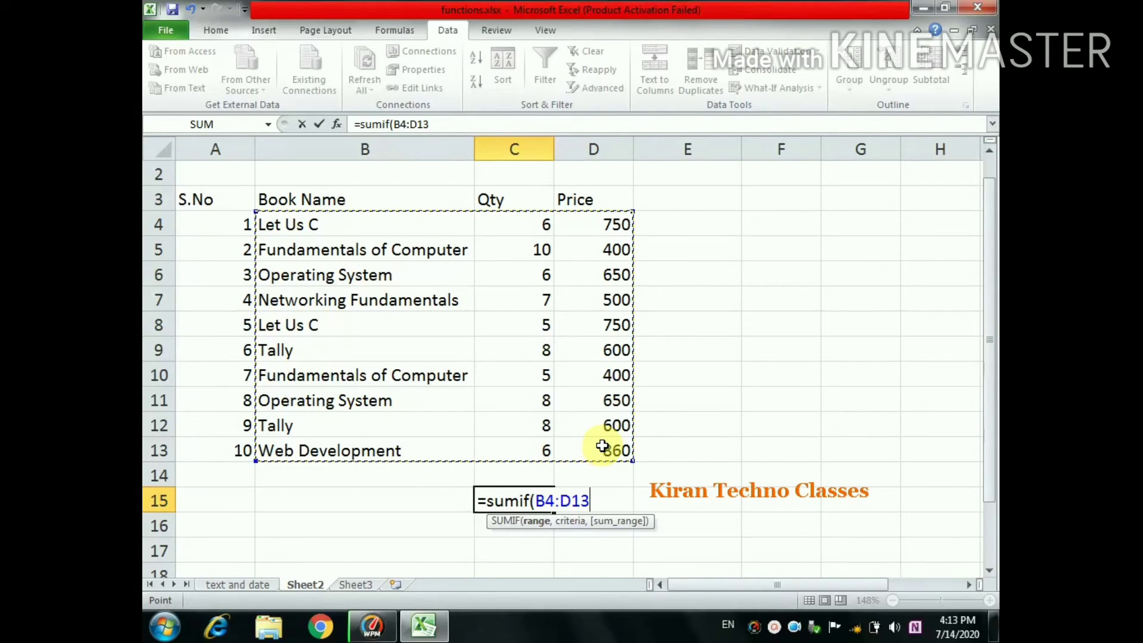
type(",")
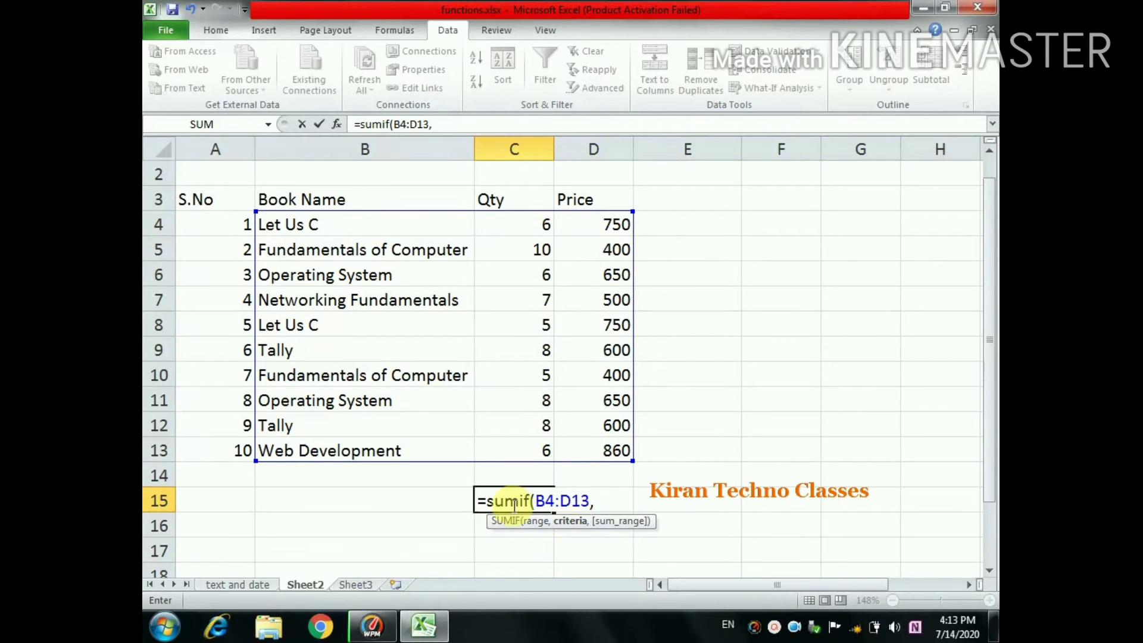
left_click(368, 500)
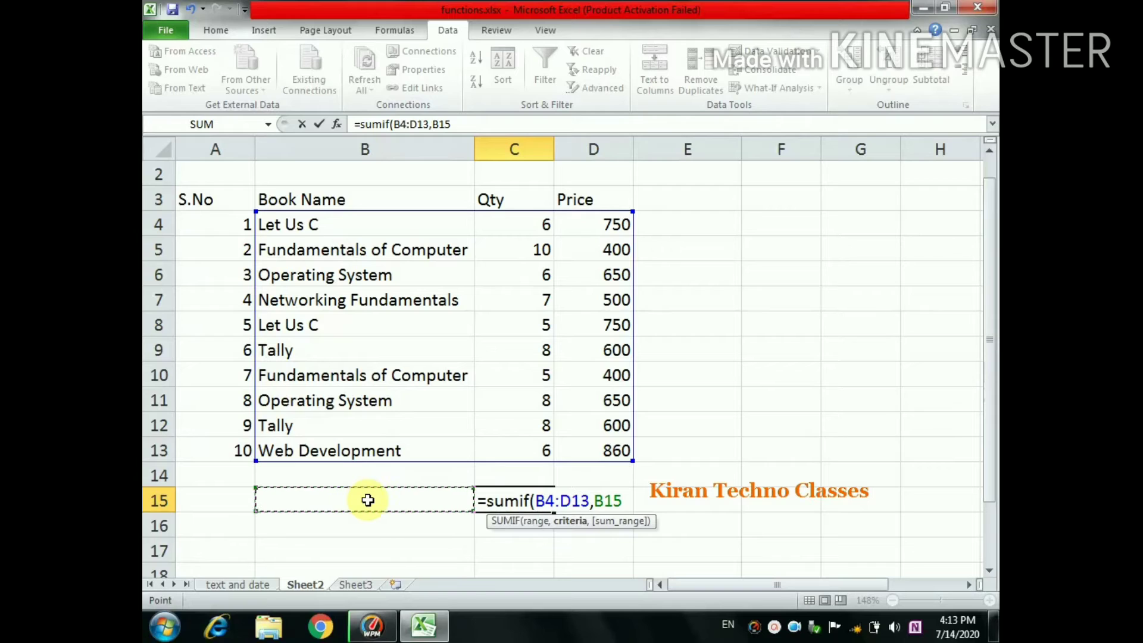
type(",")
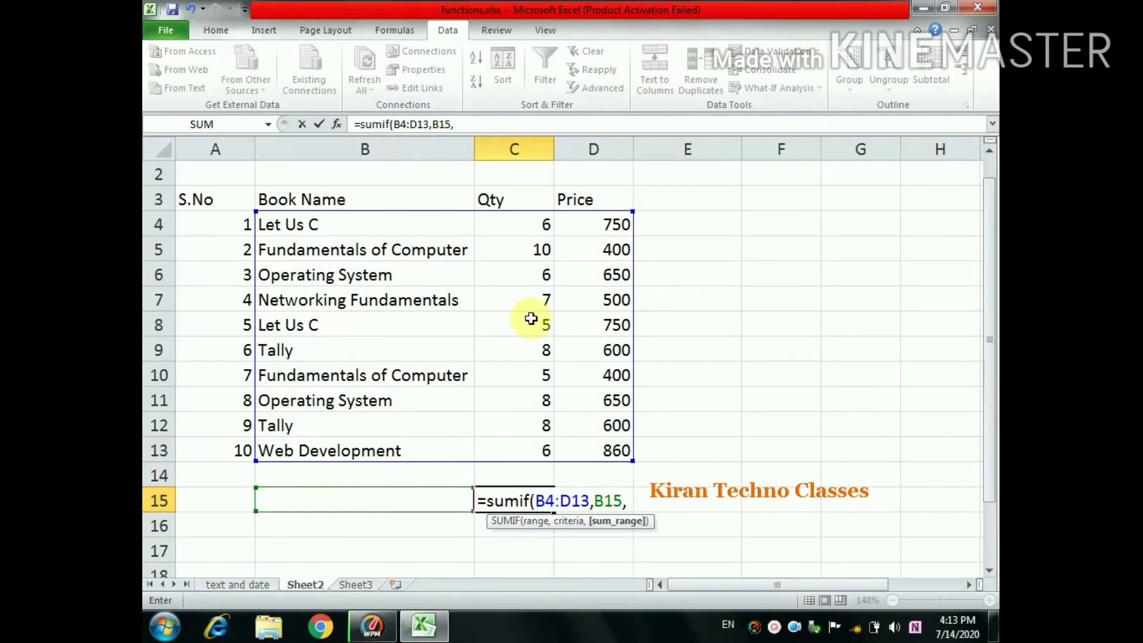
left_click_drag(528, 219, 536, 440)
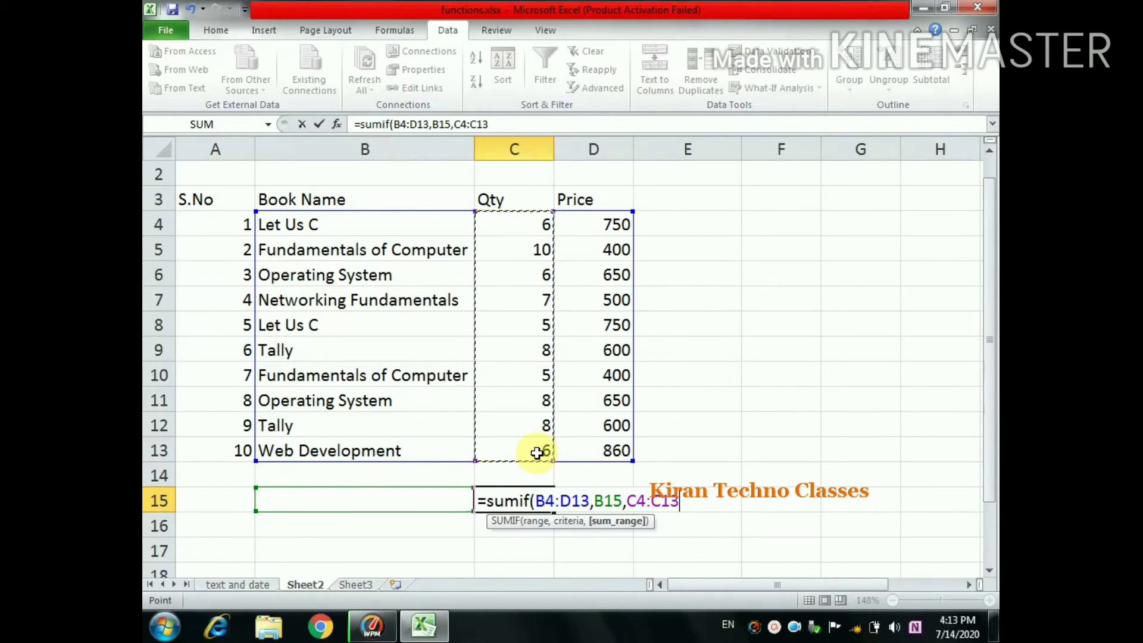
type(")")
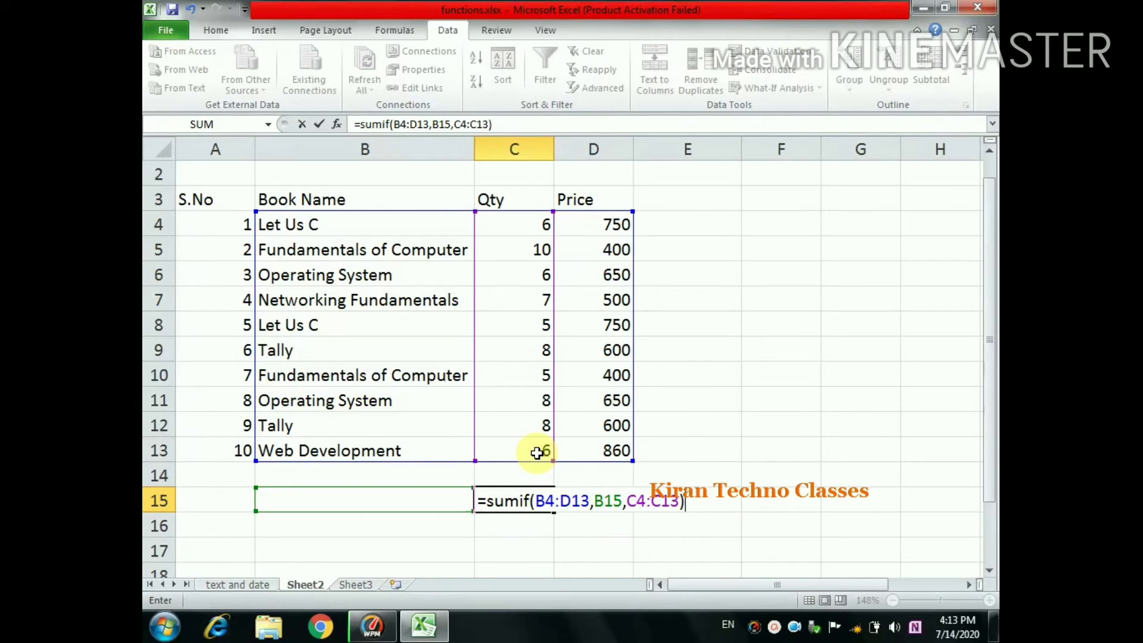
key("Return")
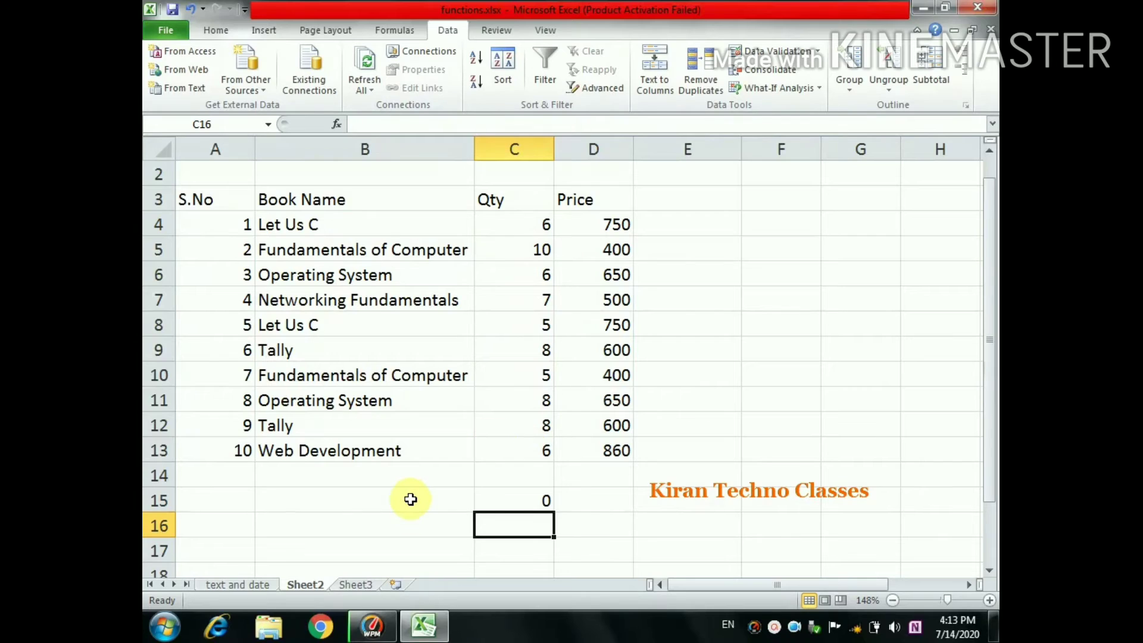
left_click(590, 495)
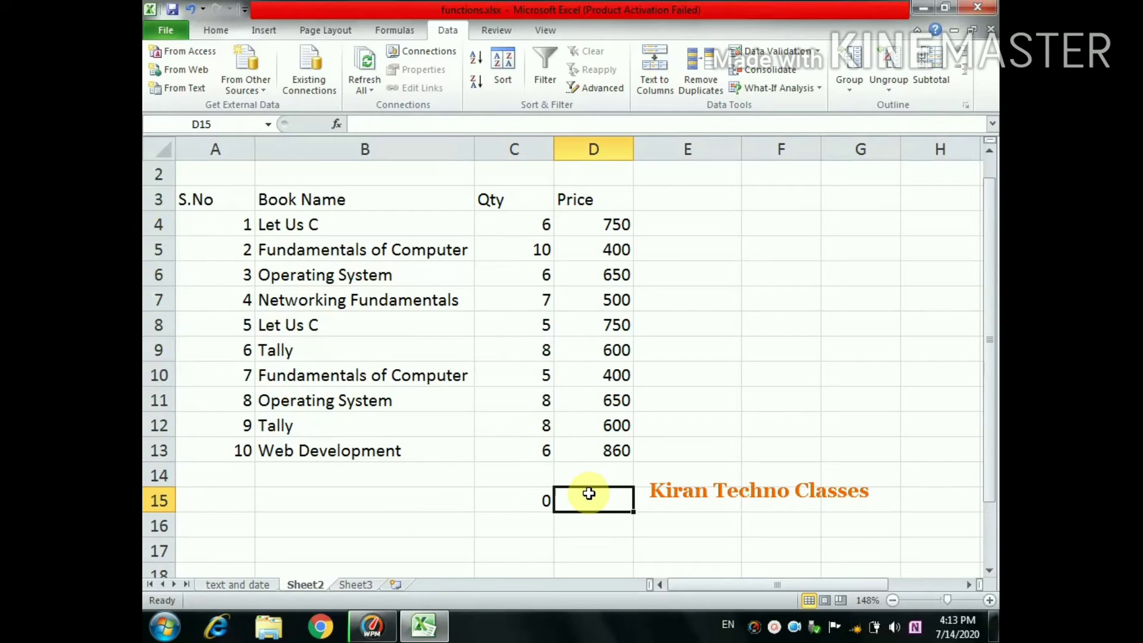
left_click(418, 498)
left_click(508, 500)
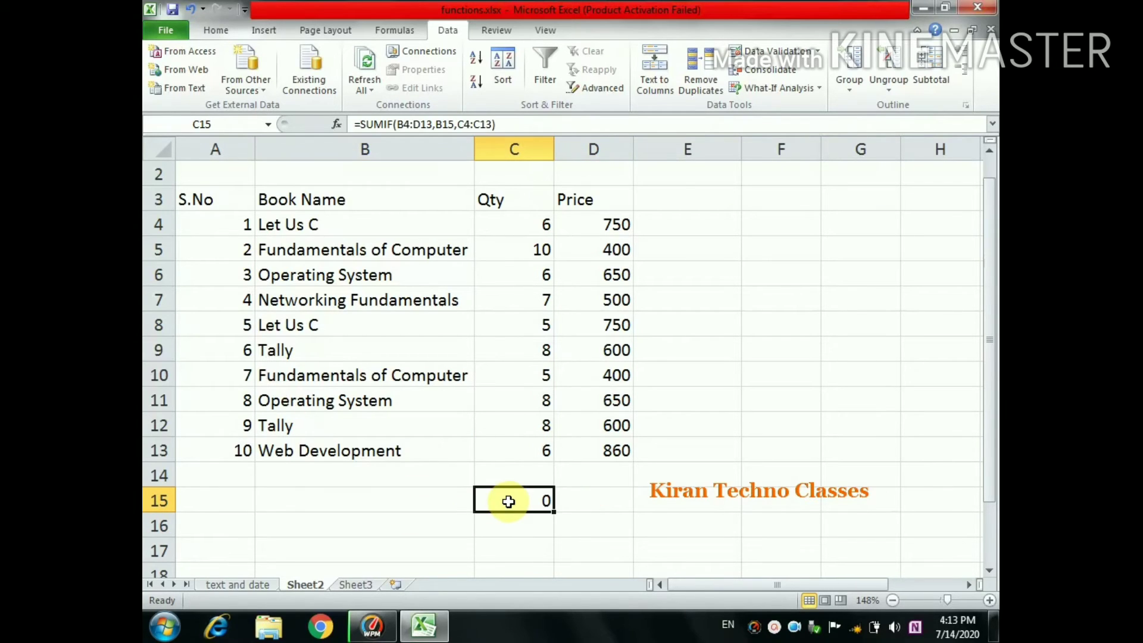
Enter =SUMIF(B4:D13,B15,D4:D13) in D15 to total the price for the book in B15
left_click(592, 501)
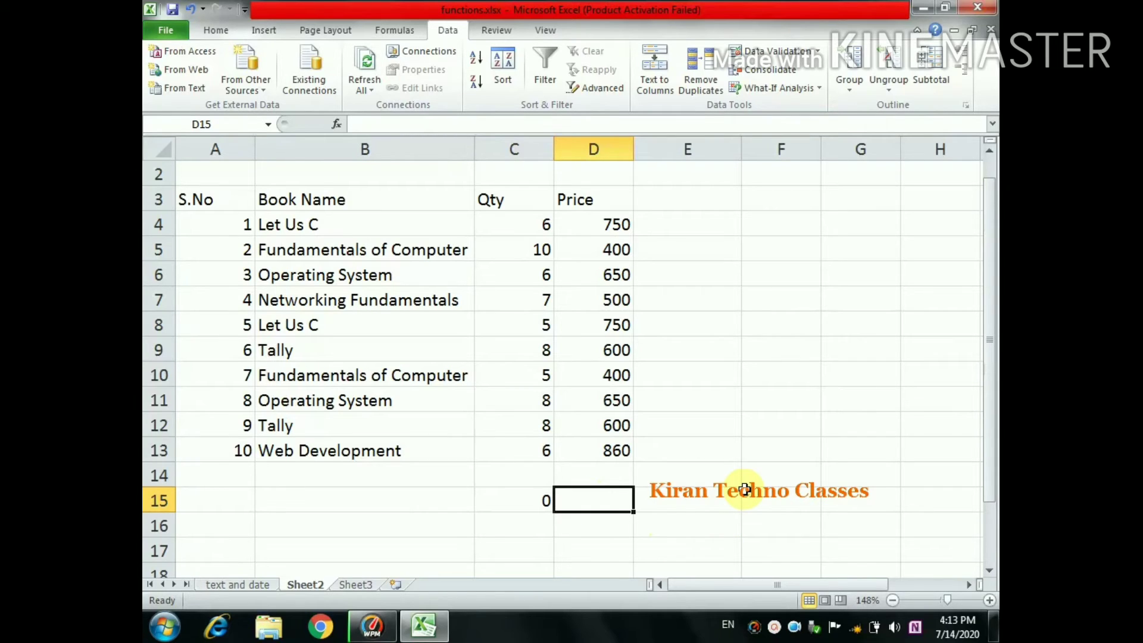
type("=sum")
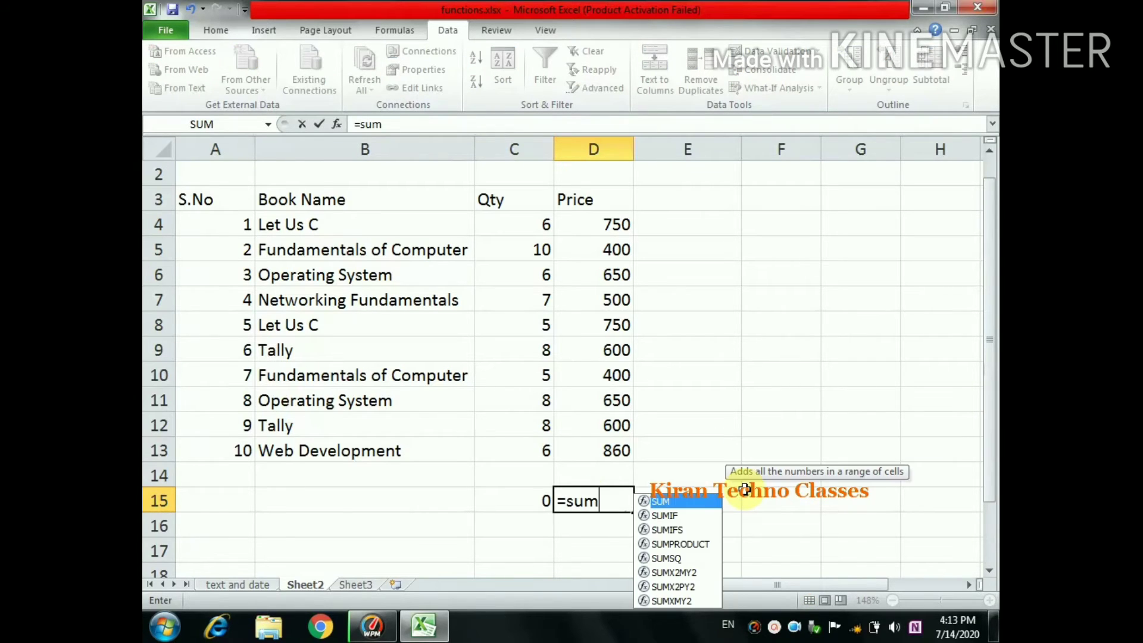
type("if(")
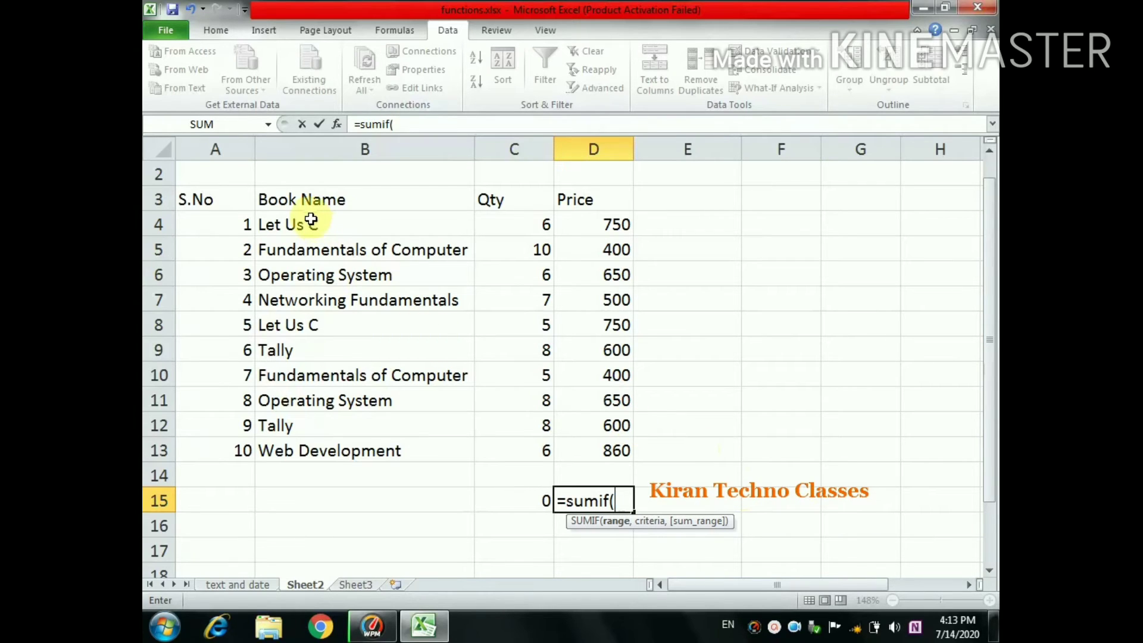
left_click_drag(312, 222, 577, 450)
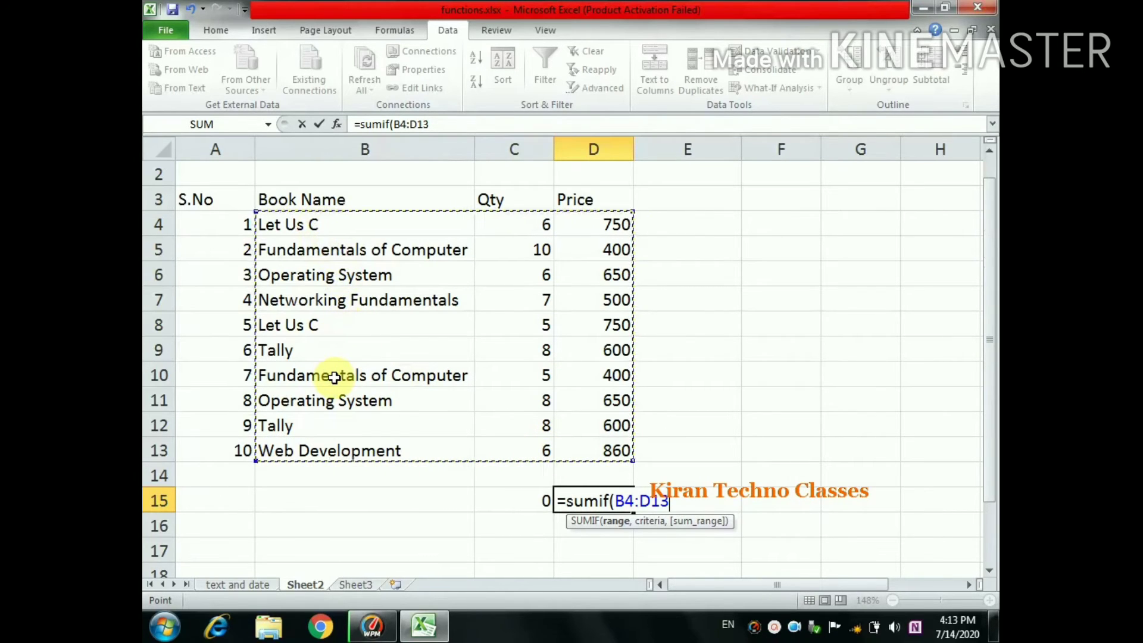
type(",")
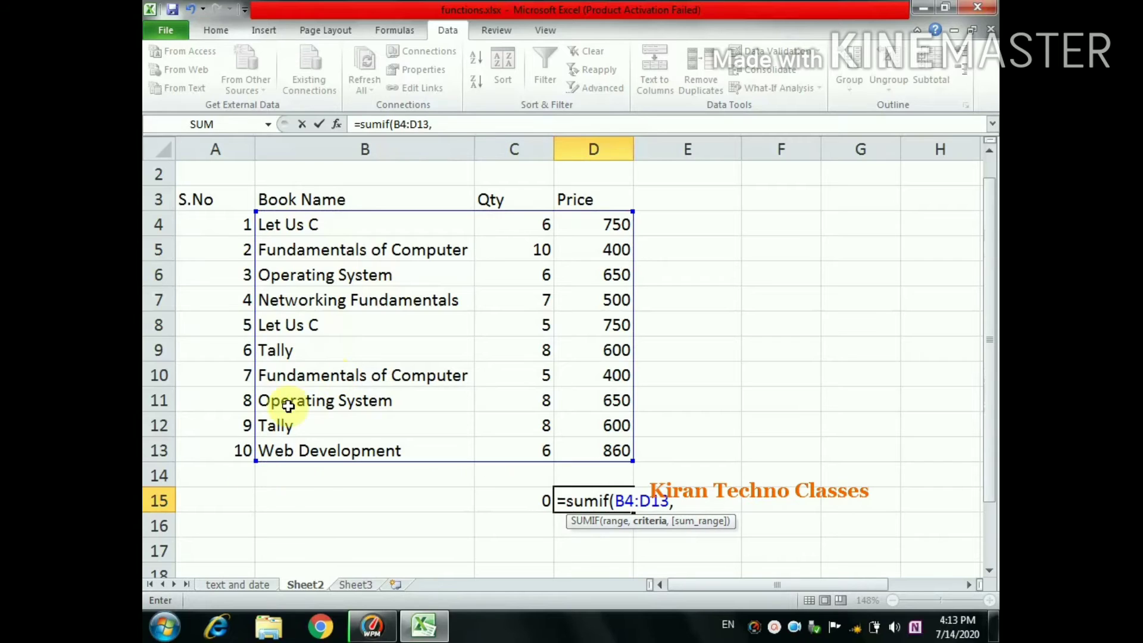
left_click(324, 505)
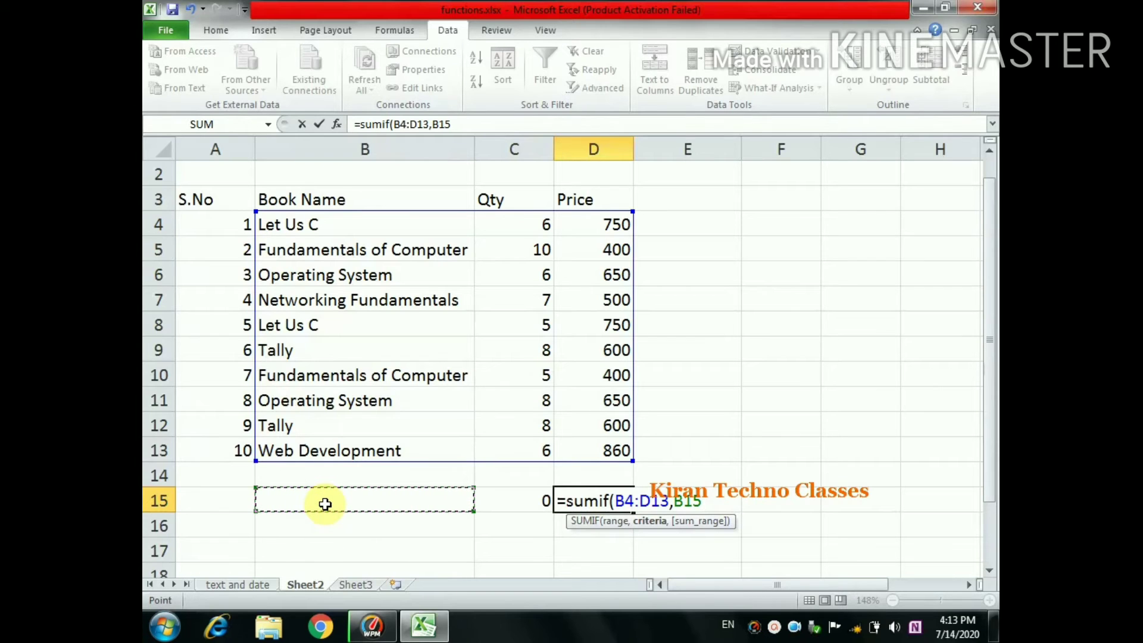
type(",")
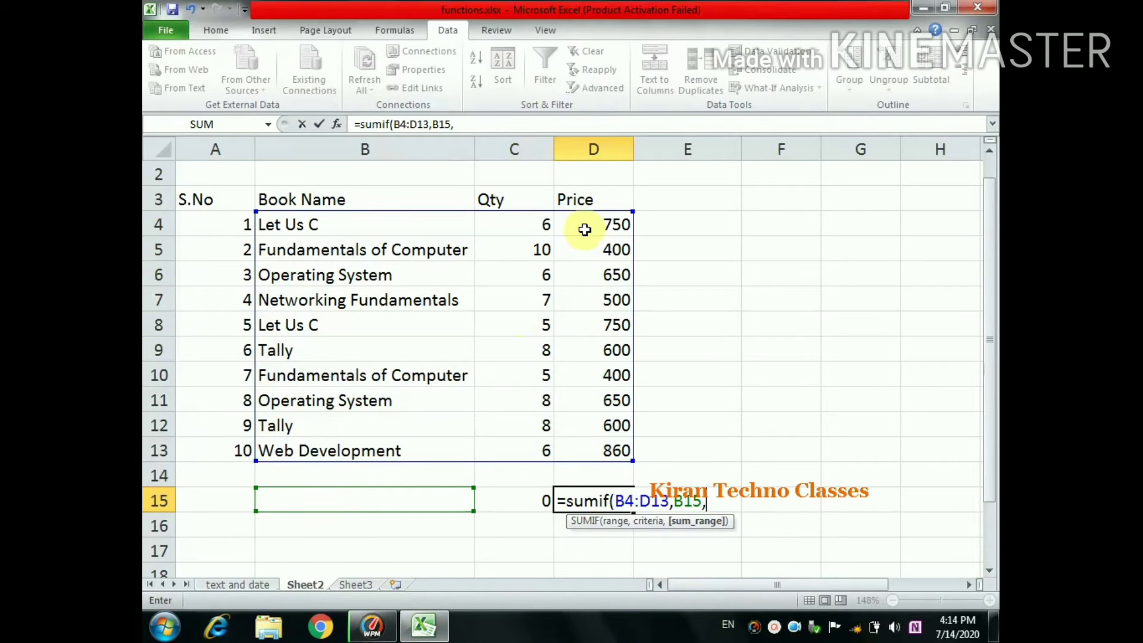
left_click(586, 221)
left_click_drag(587, 221, 603, 446)
type(")")
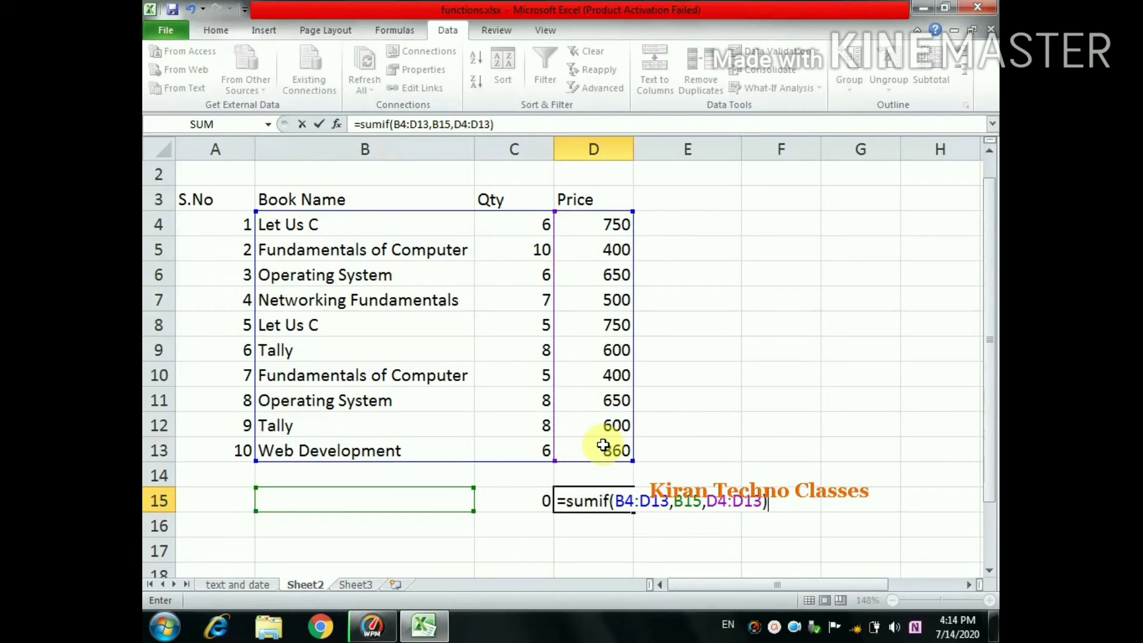
key("Return")
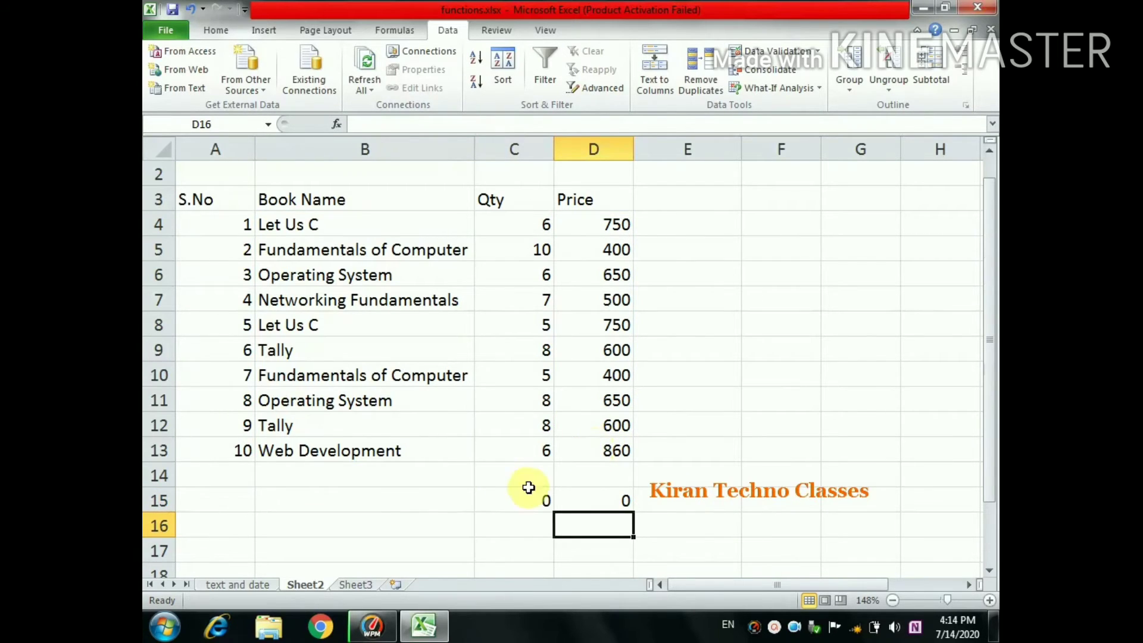
Choose "Let Us C" from B15's in-cell dropdown and check the conditional quantity total in C15
left_click(428, 510)
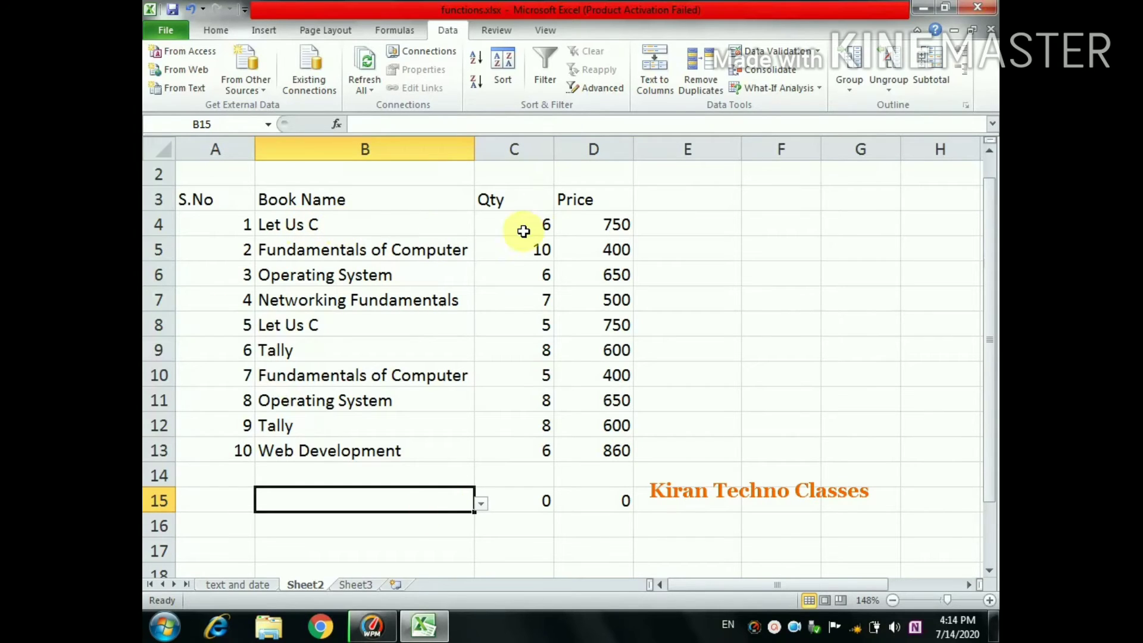
left_click(534, 225)
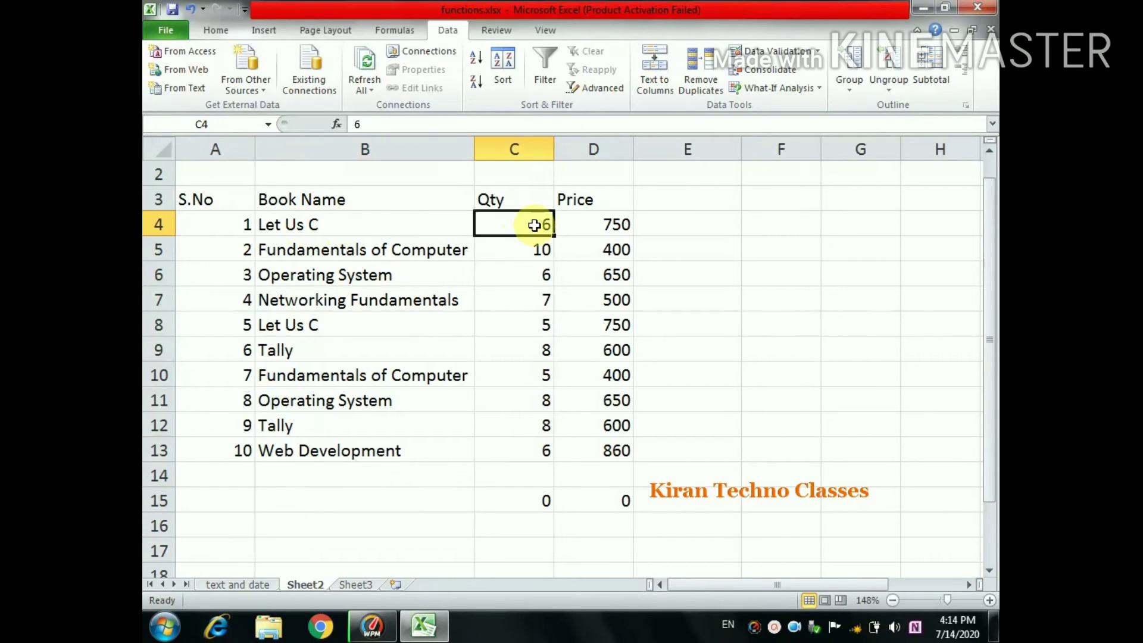
left_click(537, 324)
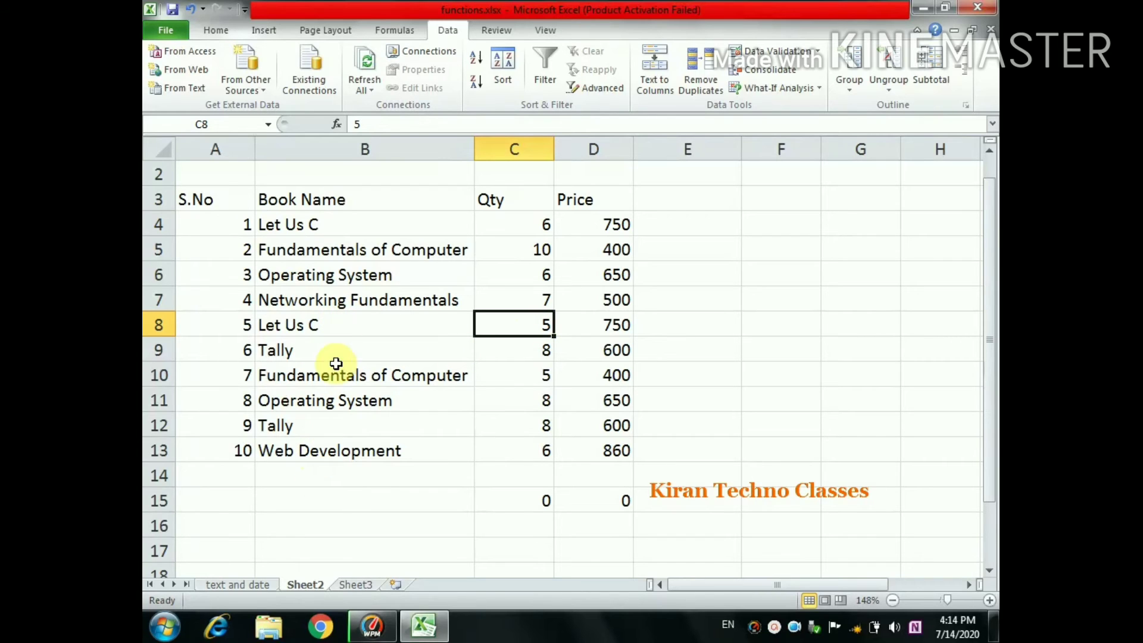
left_click(347, 501)
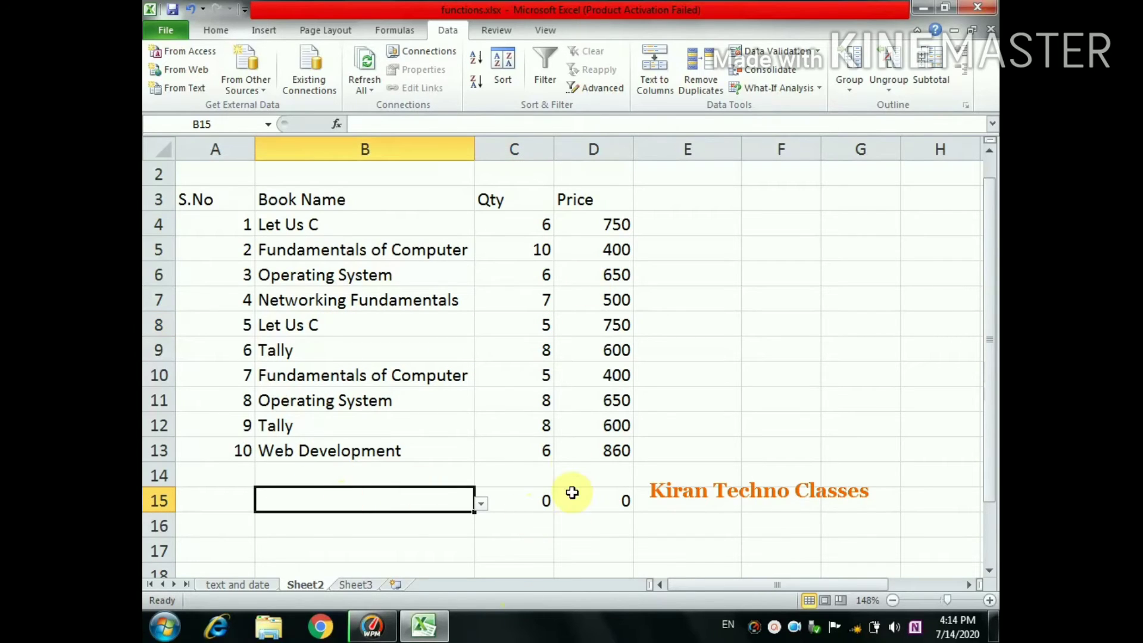
left_click(481, 504)
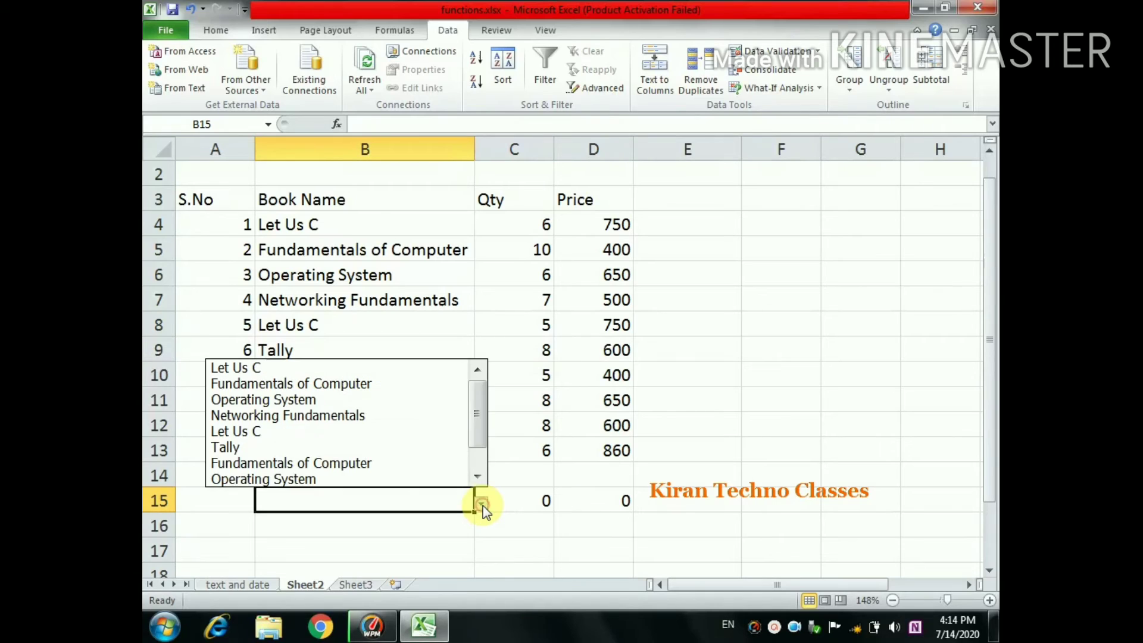
left_click(348, 369)
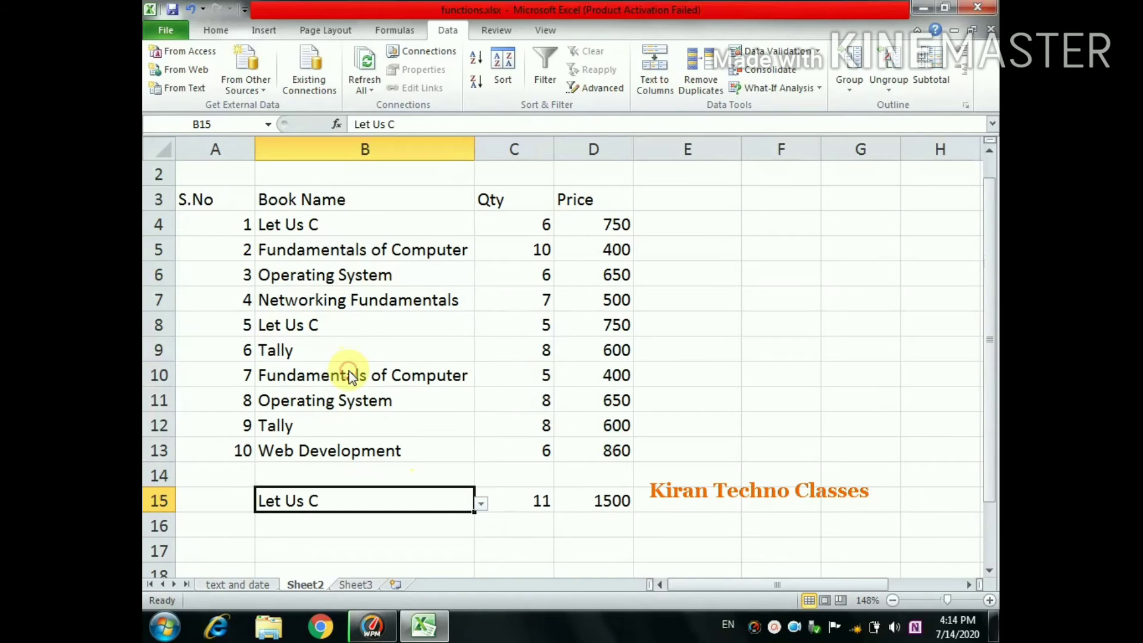
left_click(530, 510)
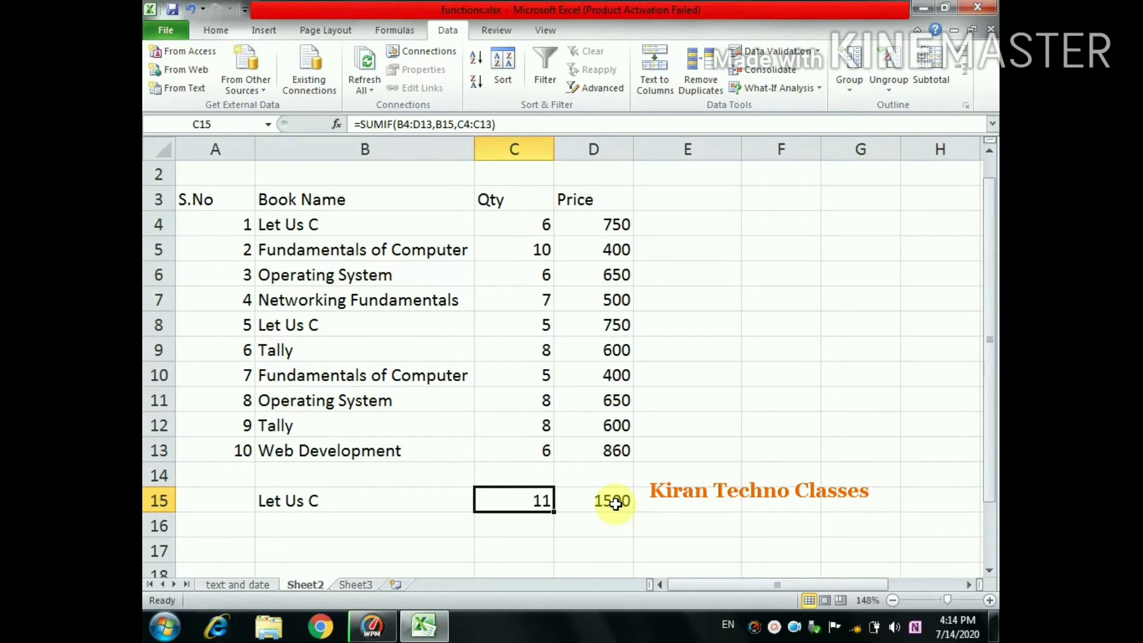
left_click(767, 353)
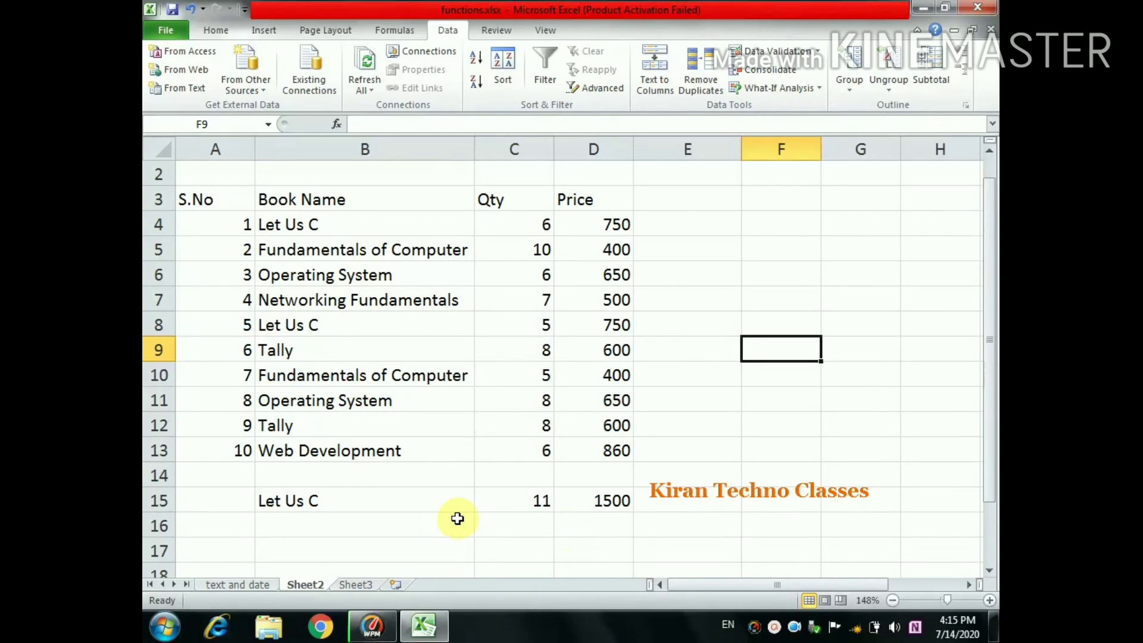
Enter =PRODUCT(C4:D4) in E4 to multiply quantity by price, and fill the formula down through E13
left_click(675, 227)
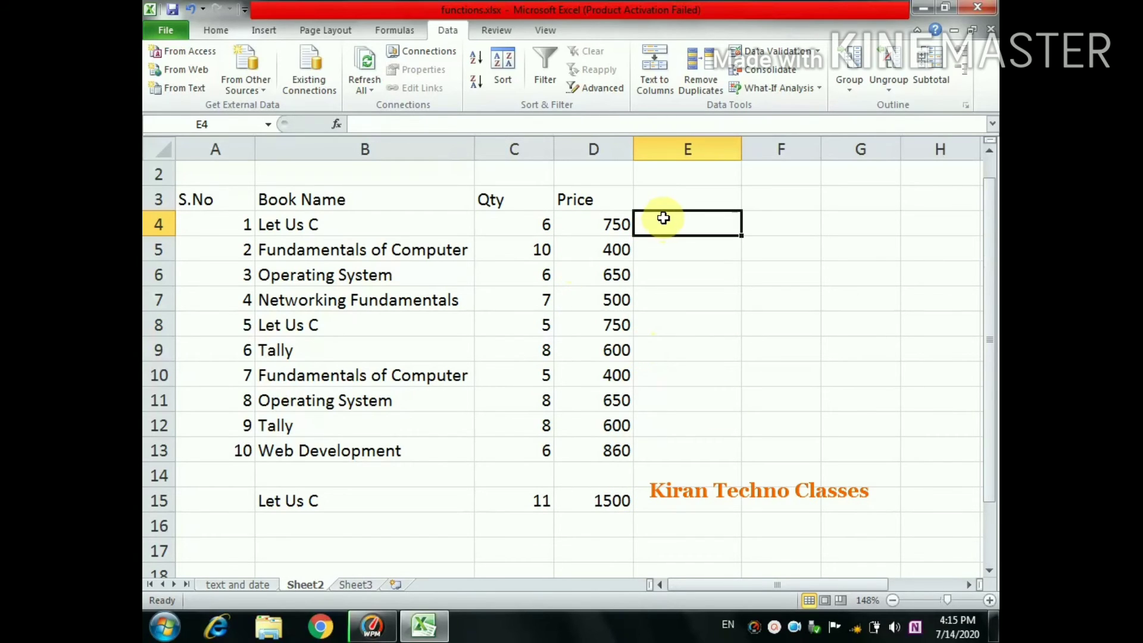
type("=pro")
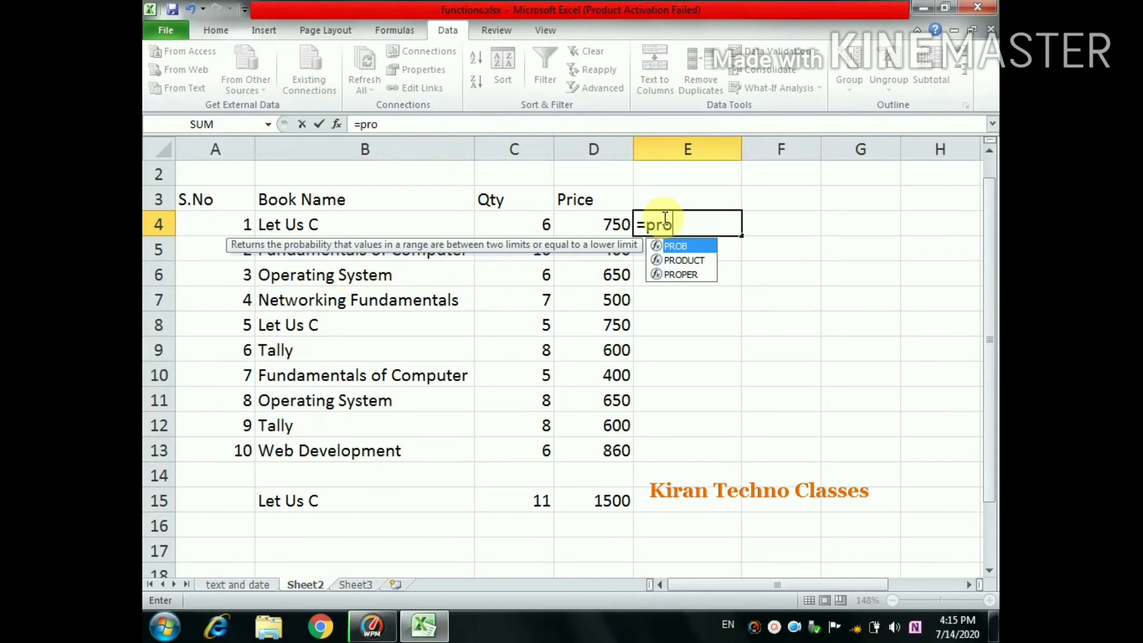
type("duct")
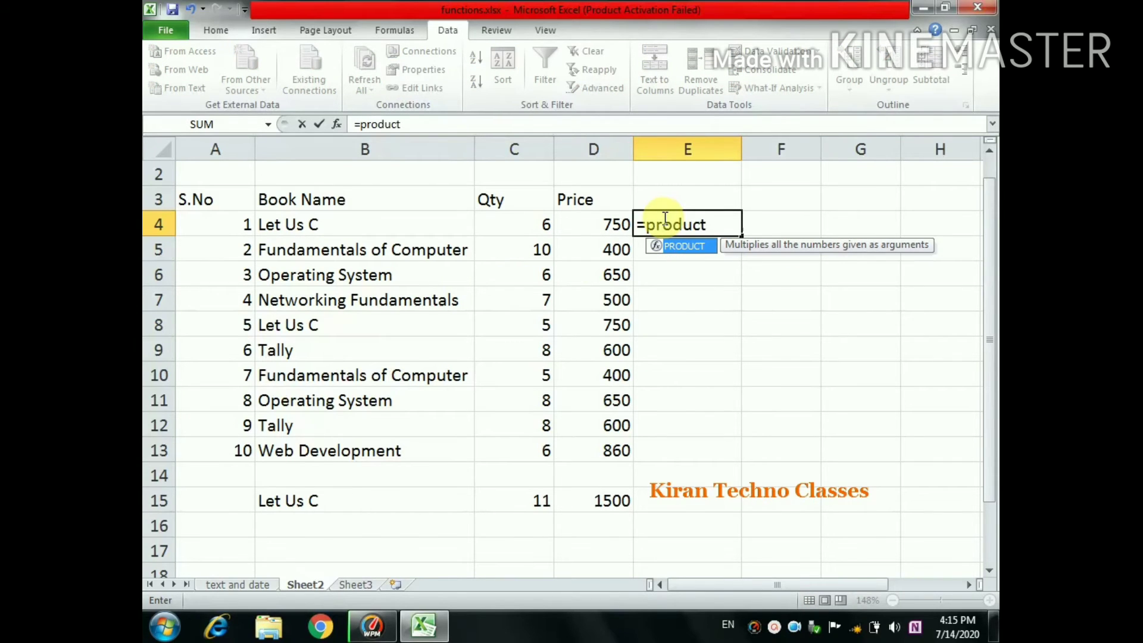
type("(")
left_click_drag(546, 225, 598, 218)
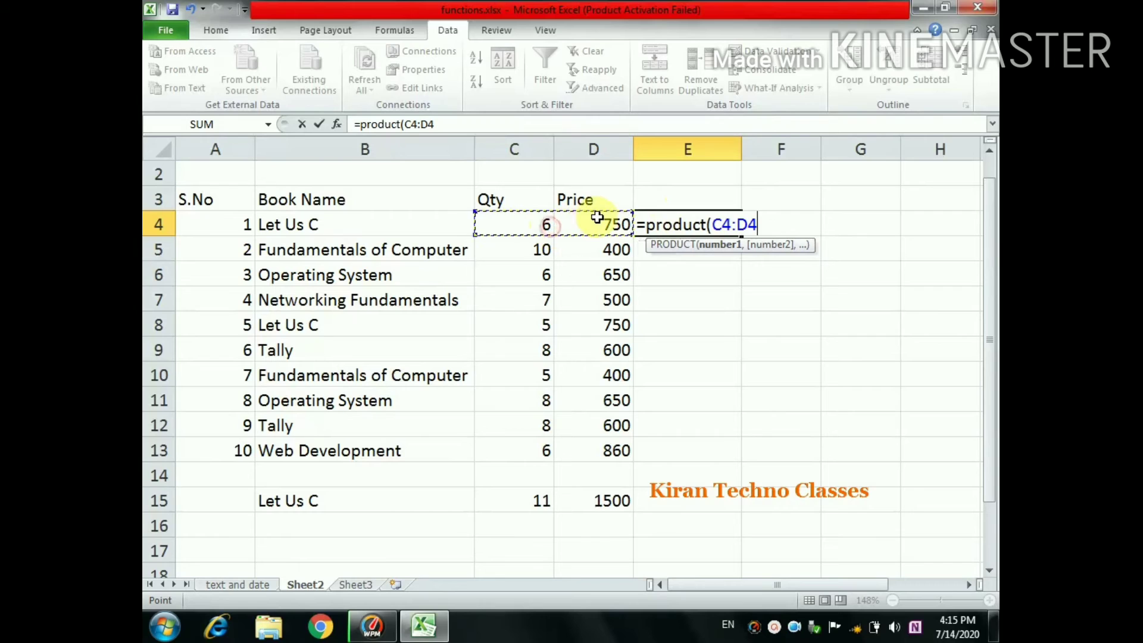
type(")")
key("Return")
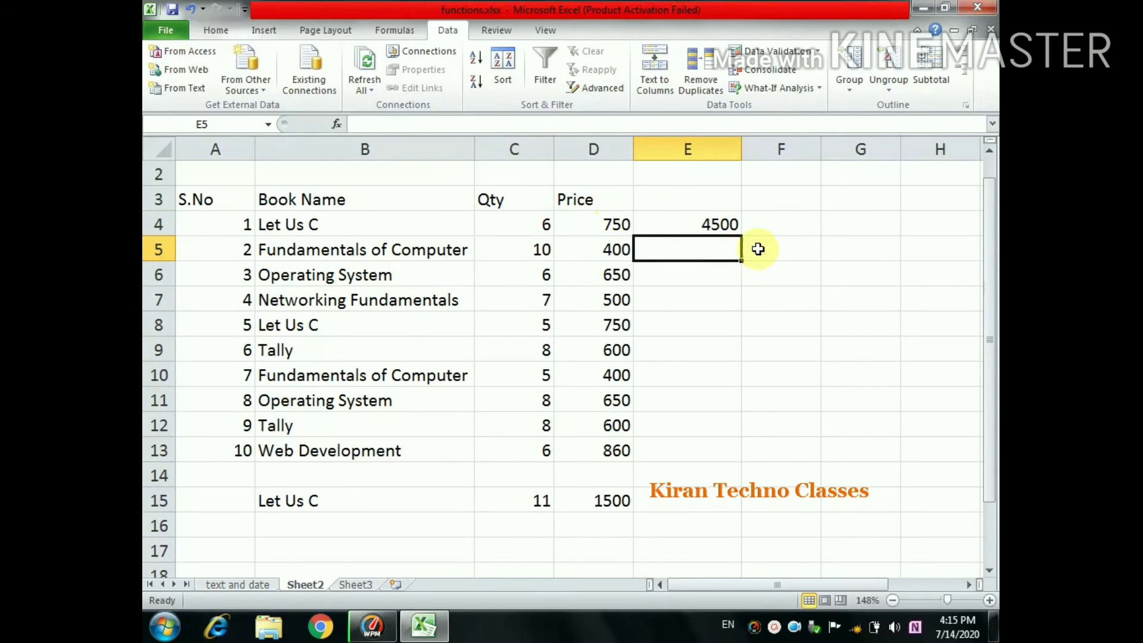
left_click(727, 224)
left_click_drag(741, 236, 732, 459)
Total the row amounts in E14 with =SUM(E4:E13), and recheck the formula
left_click(707, 468)
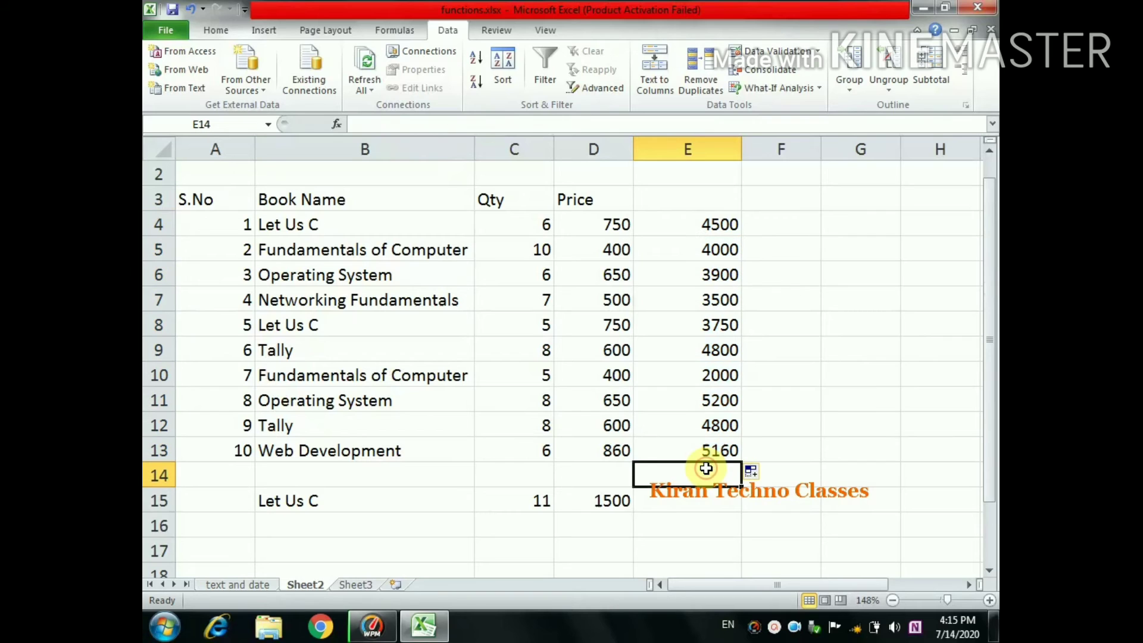
key("alt+equal")
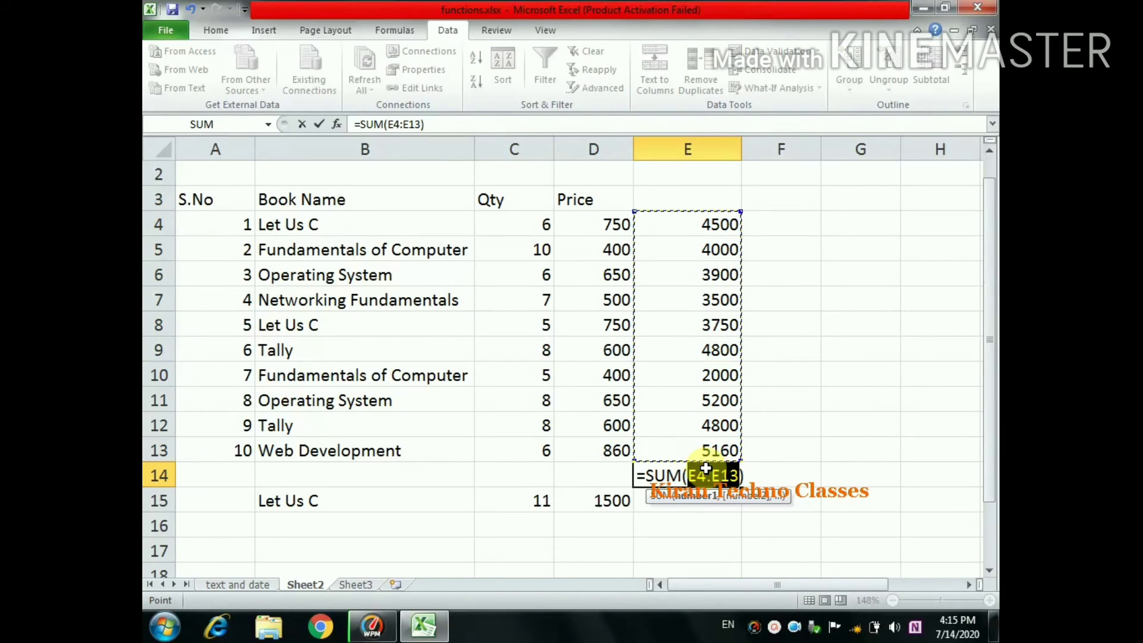
key("Return")
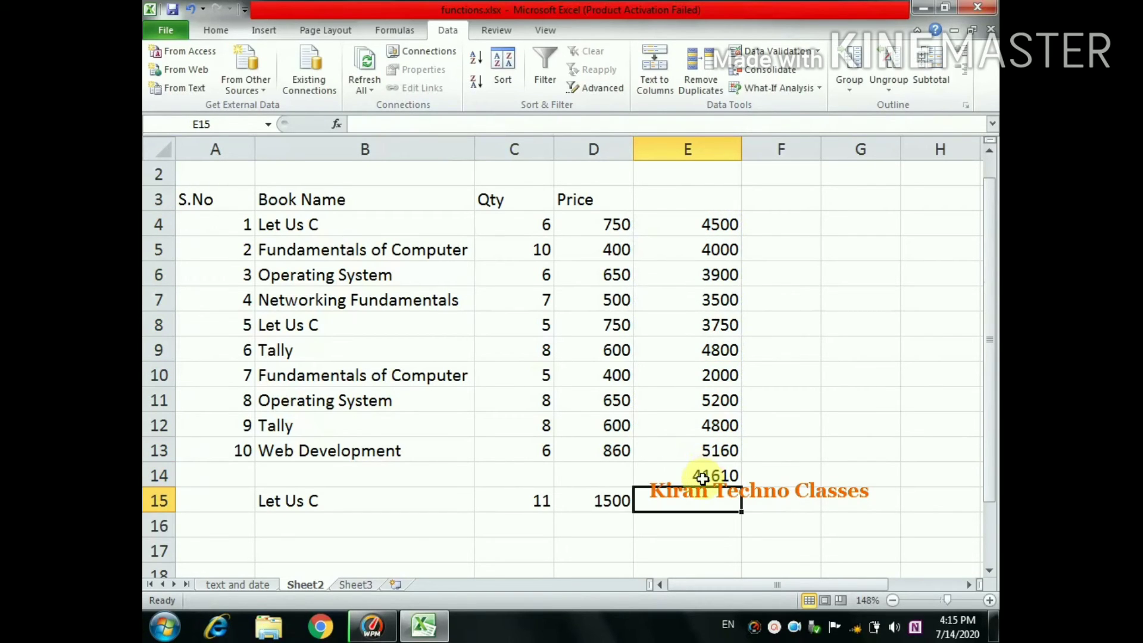
left_click(703, 475)
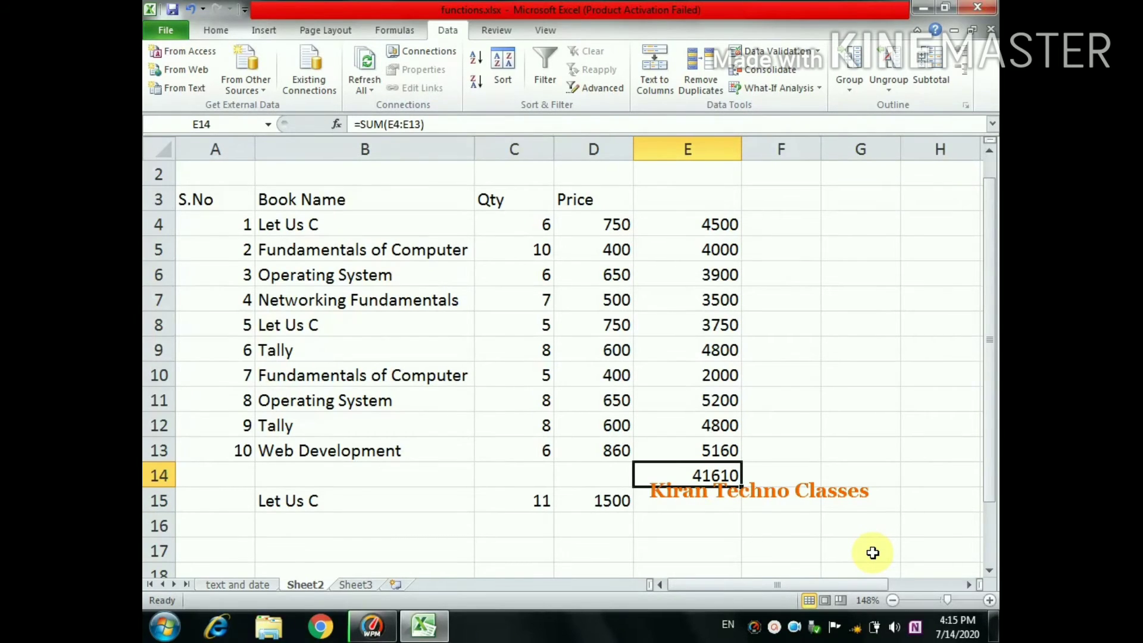
Recheck the PRODUCT formula in E4, and clear the row amounts and their total from E4:E14
left_click(707, 228)
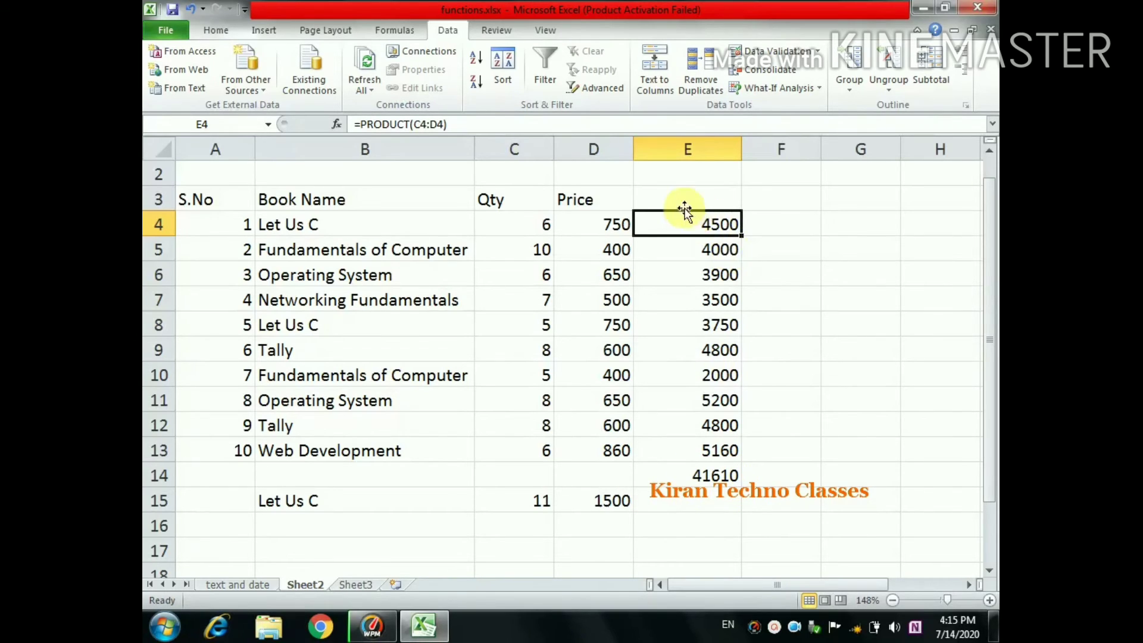
left_click_drag(687, 224, 720, 480)
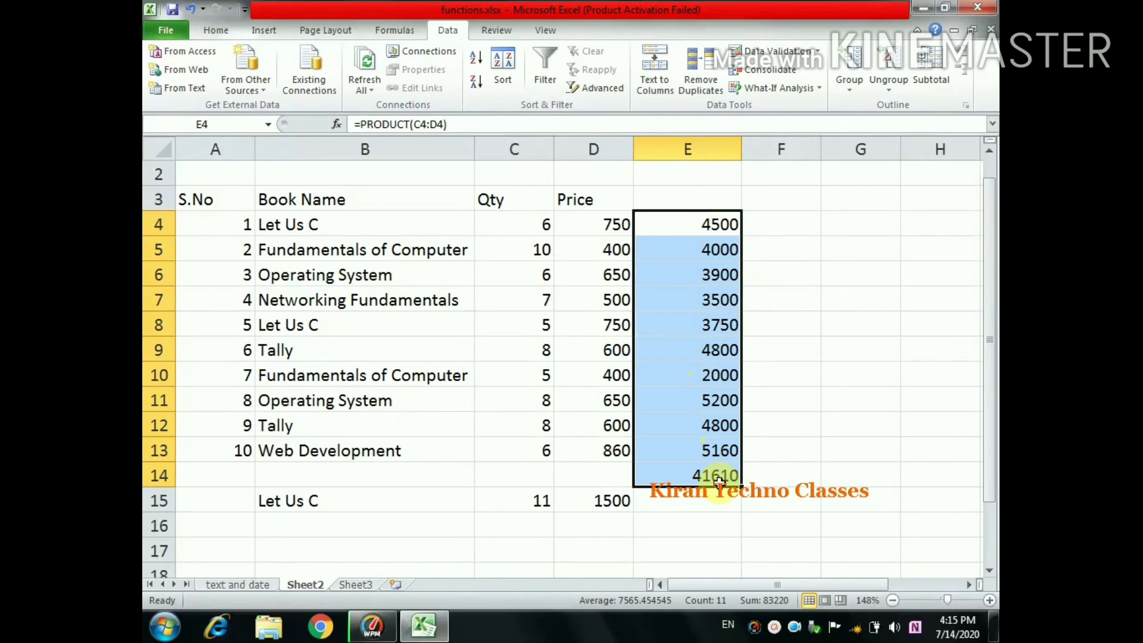
key("Delete")
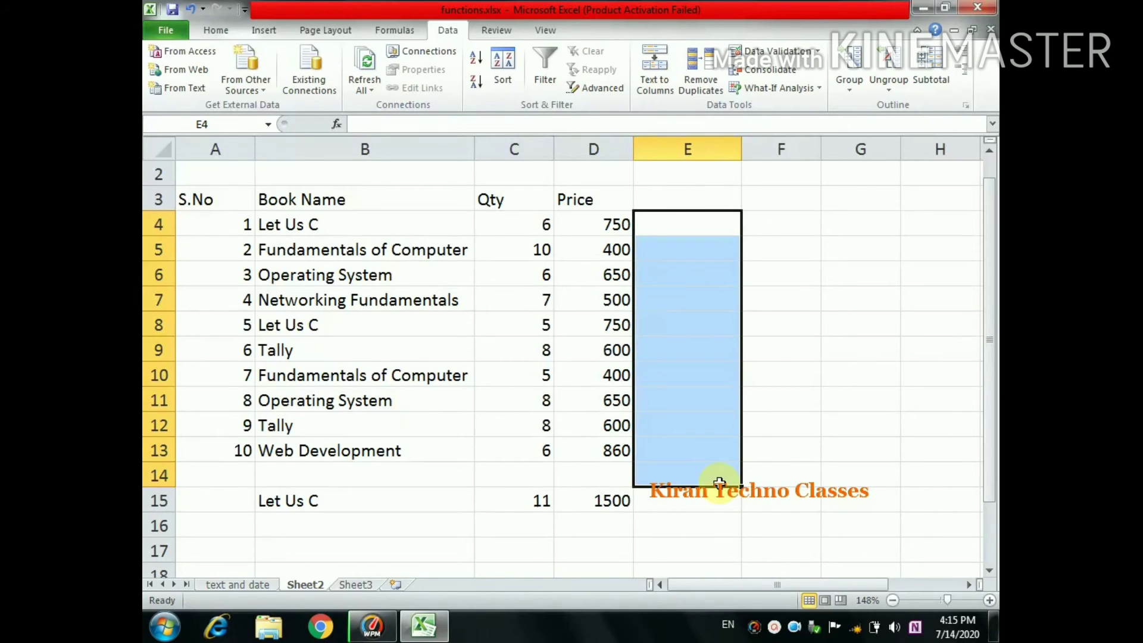
key("Right")
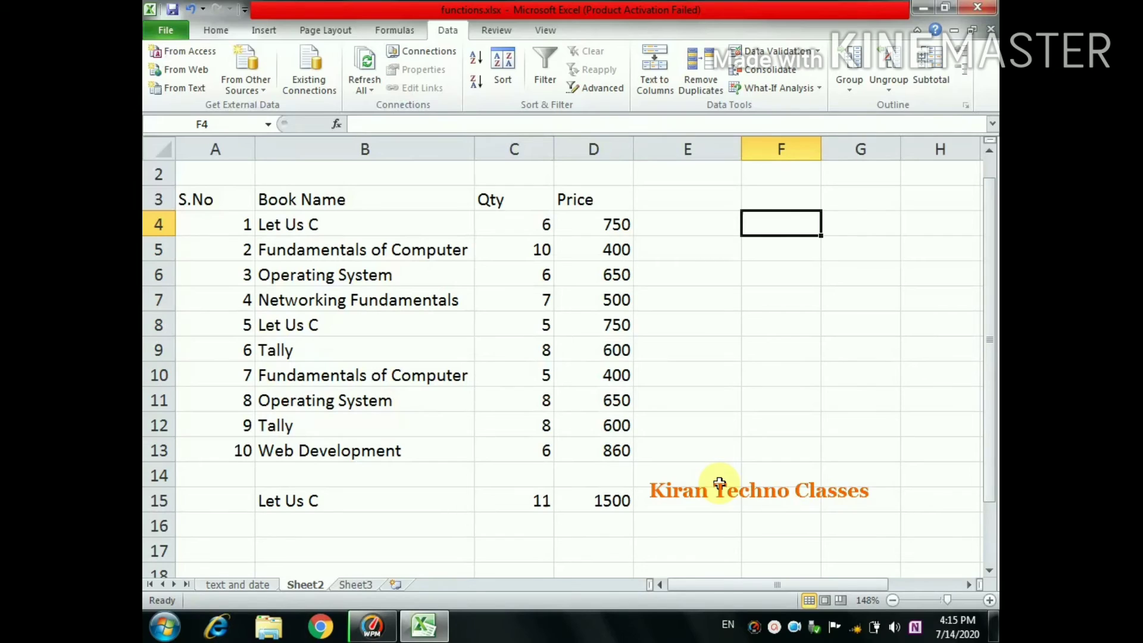
Enter =SUMPRODUCT(C4:C13,D4:D13) in D14 to get the overall amount from quantities and prices in one formula
left_click(596, 472)
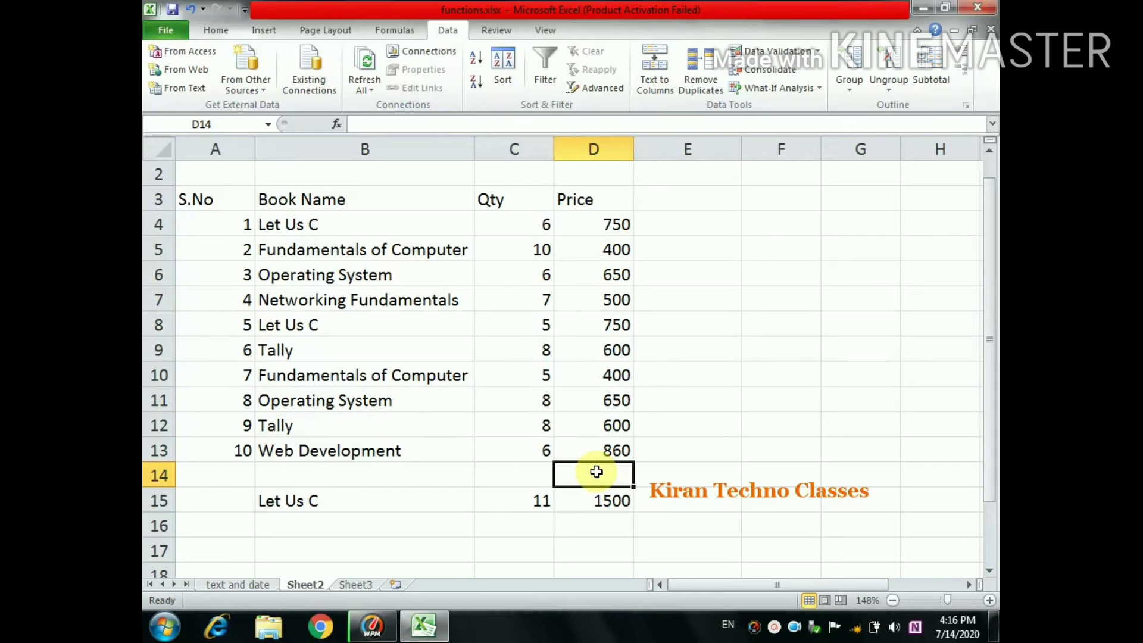
type("=sumproduct")
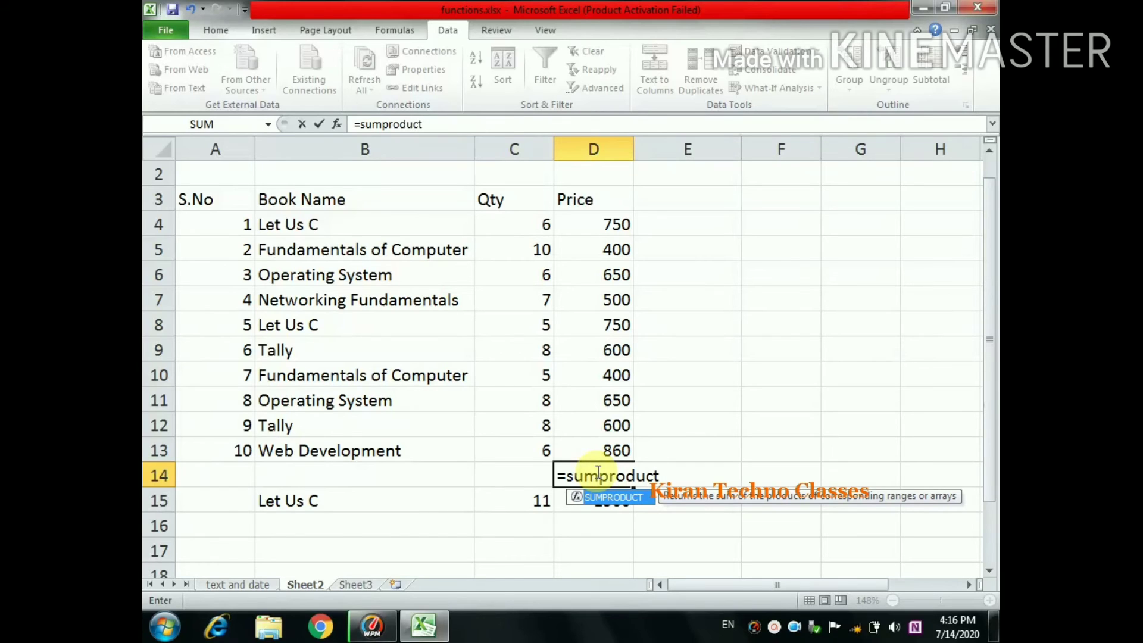
type("(")
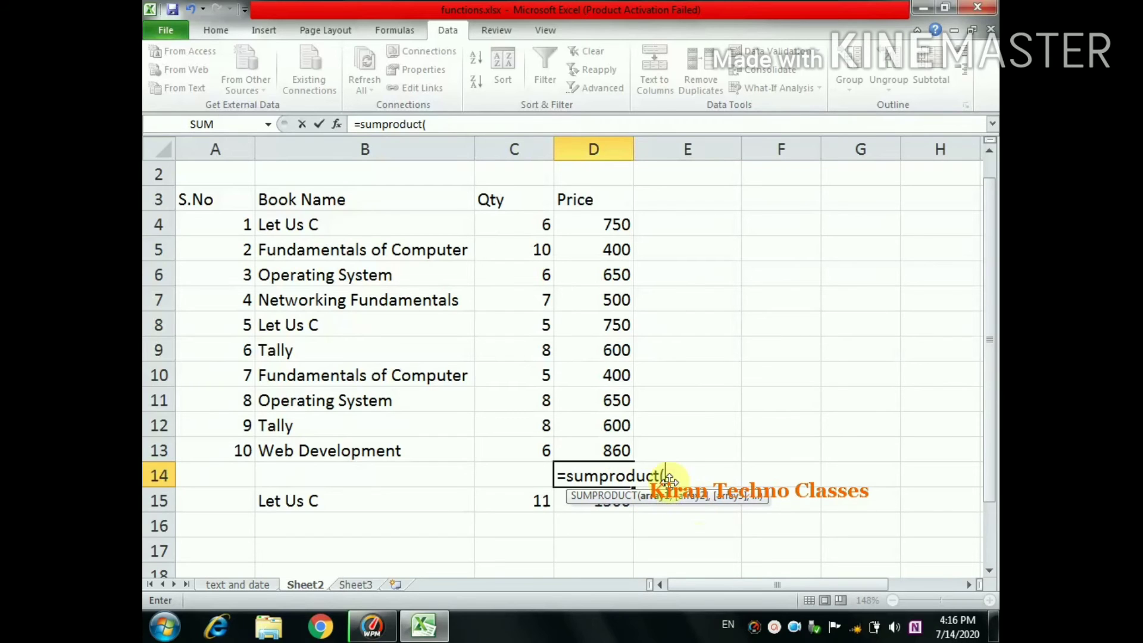
left_click_drag(521, 222, 539, 446)
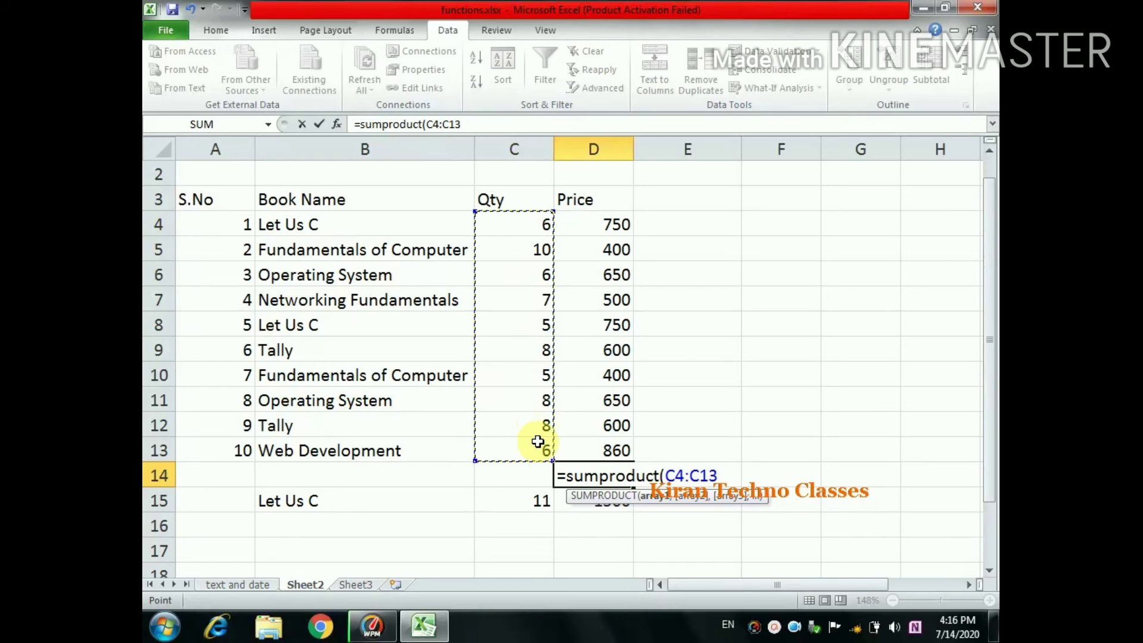
type(",")
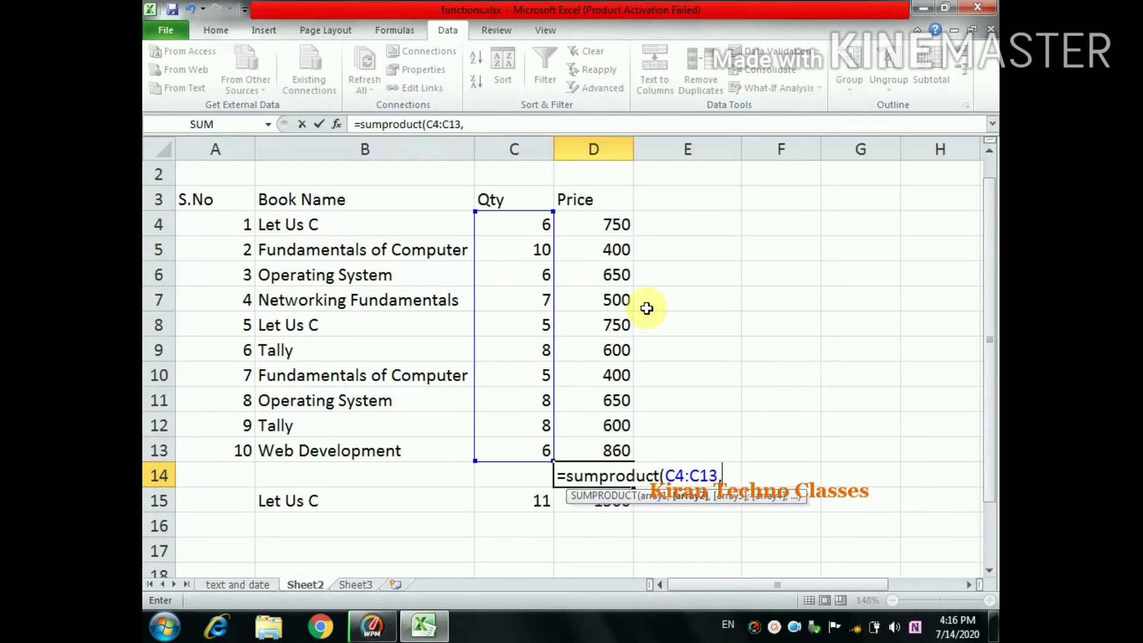
left_click_drag(607, 225, 623, 451)
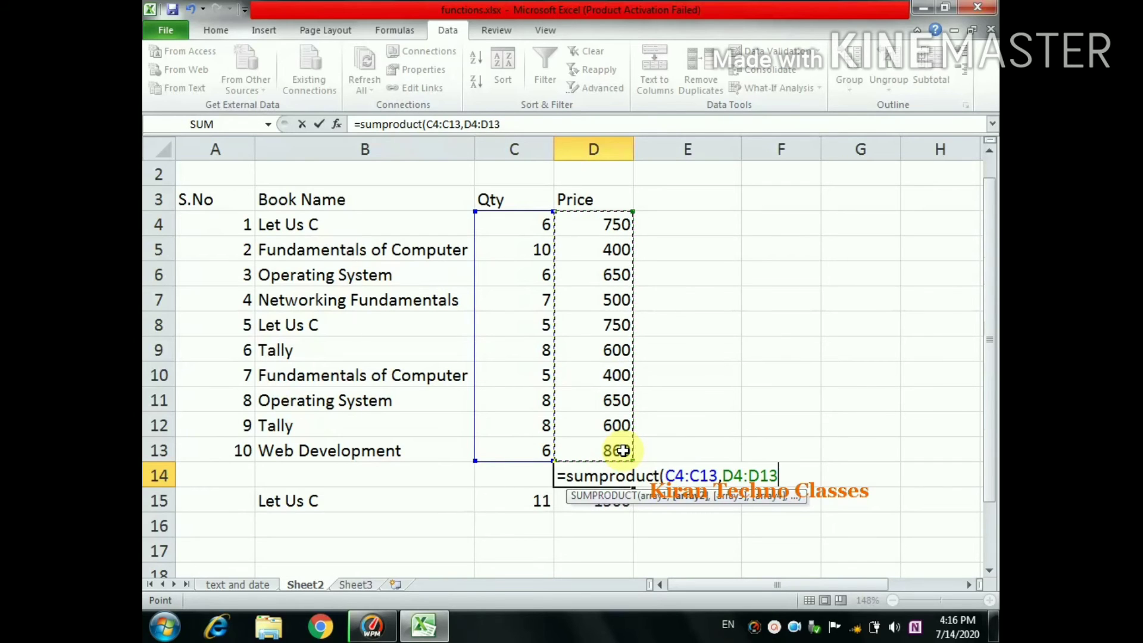
type(")")
key("Return")
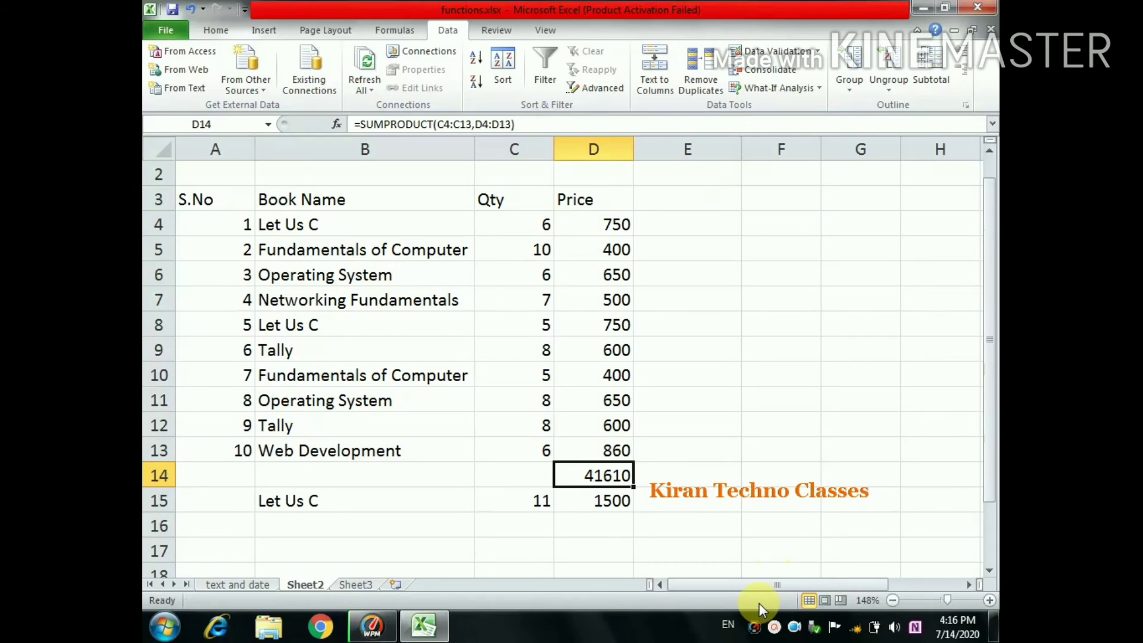
Review the list of sum topics in L3:L10, from Sum with multiply up to Product and Sum with filter
left_click_drag(759, 584, 840, 573)
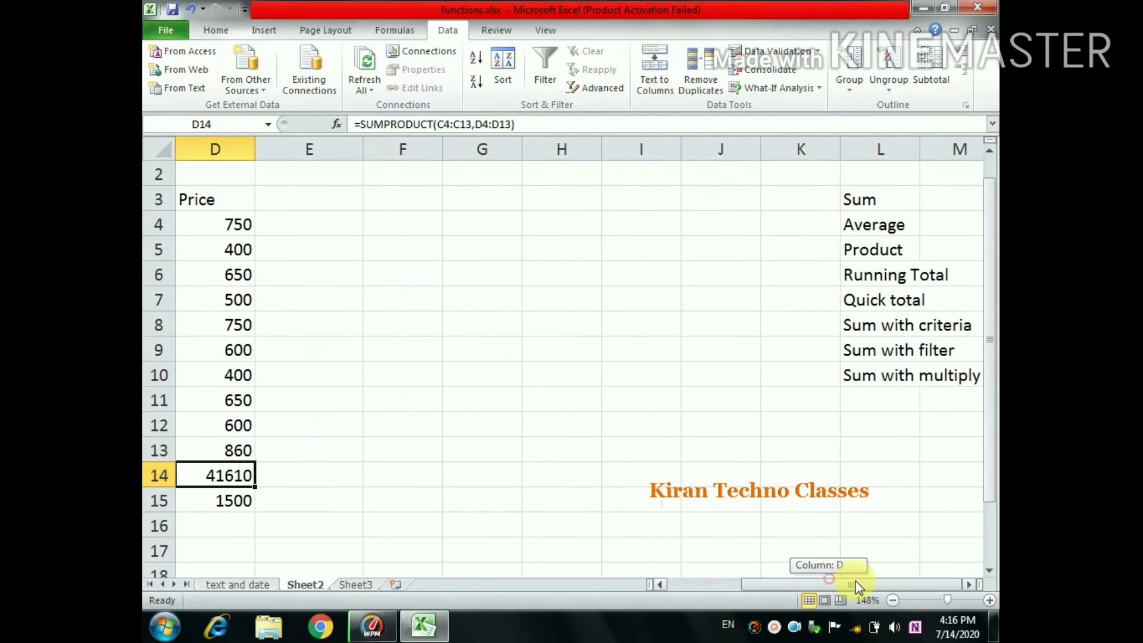
left_click(957, 372)
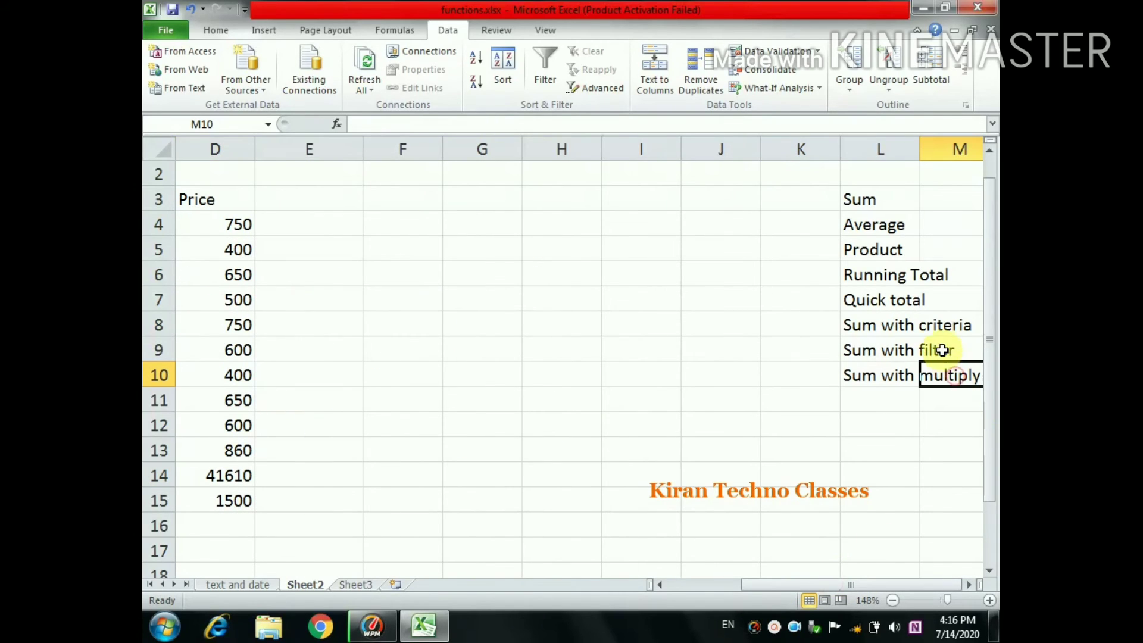
left_click(929, 321)
left_click(906, 299)
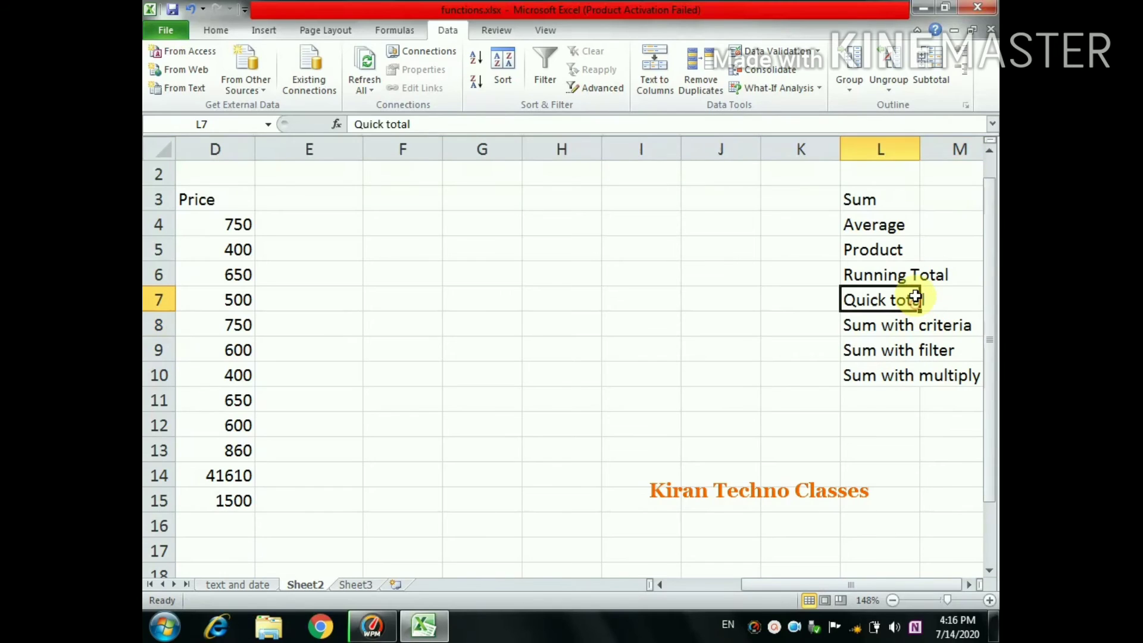
left_click(903, 271)
left_click(889, 248)
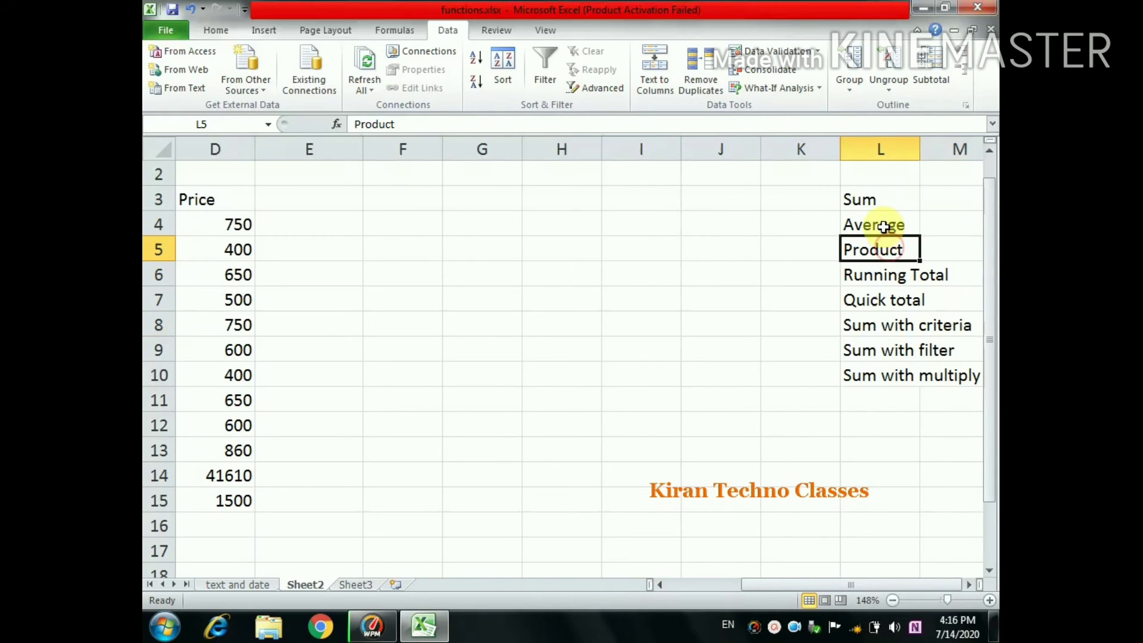
left_click(932, 351)
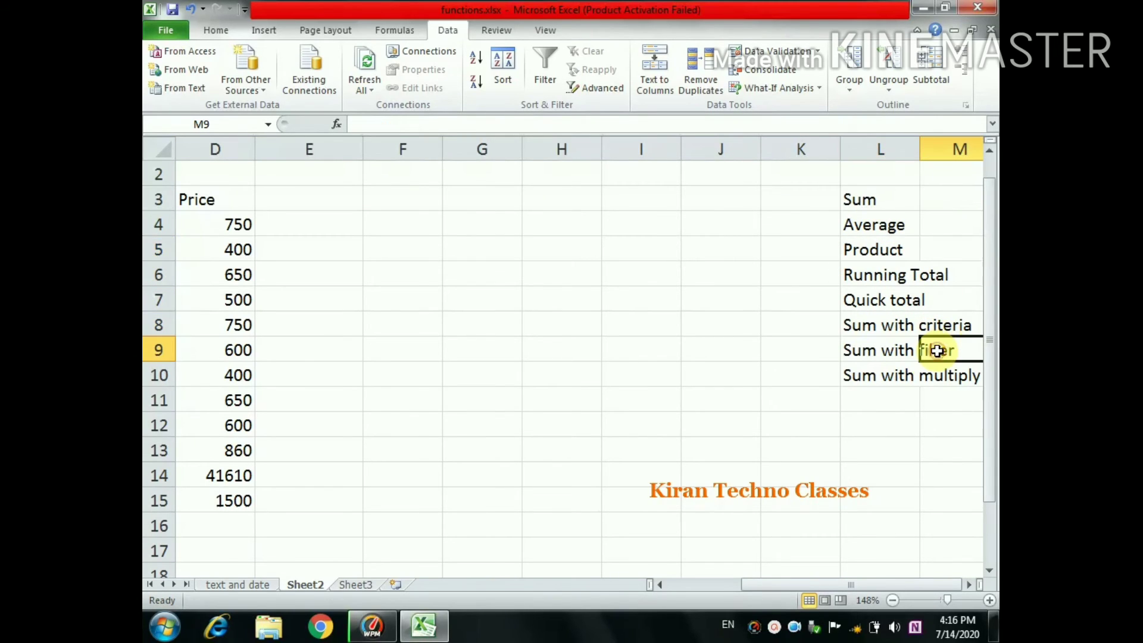
left_click_drag(860, 584, 749, 596)
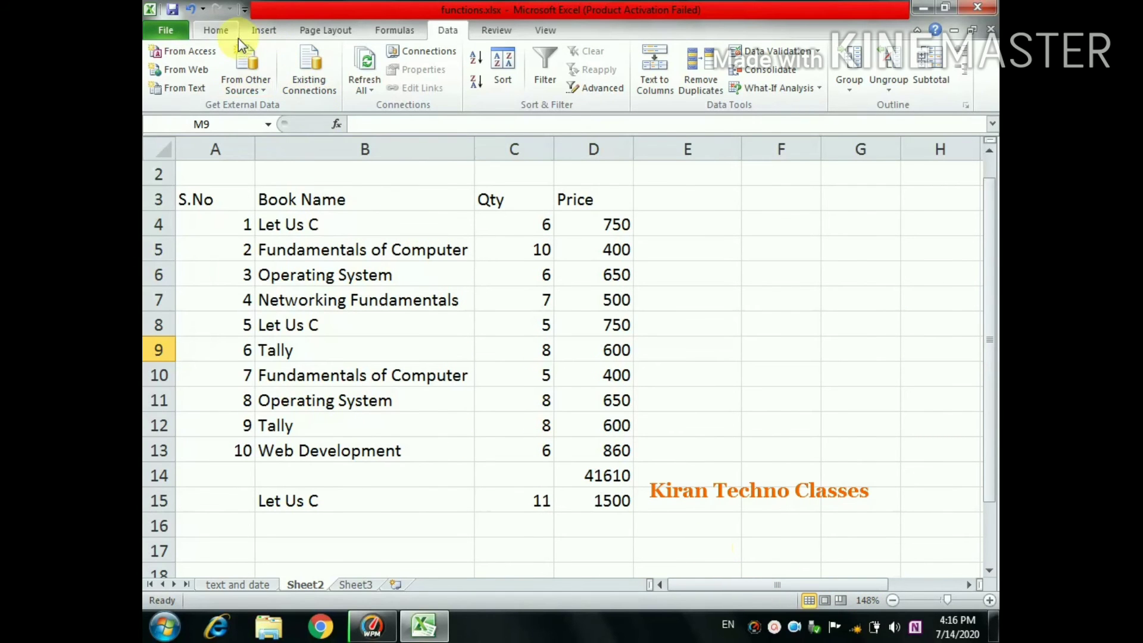
Clear the formula results and the chosen book name from B14:D15 below the table
left_click(216, 30)
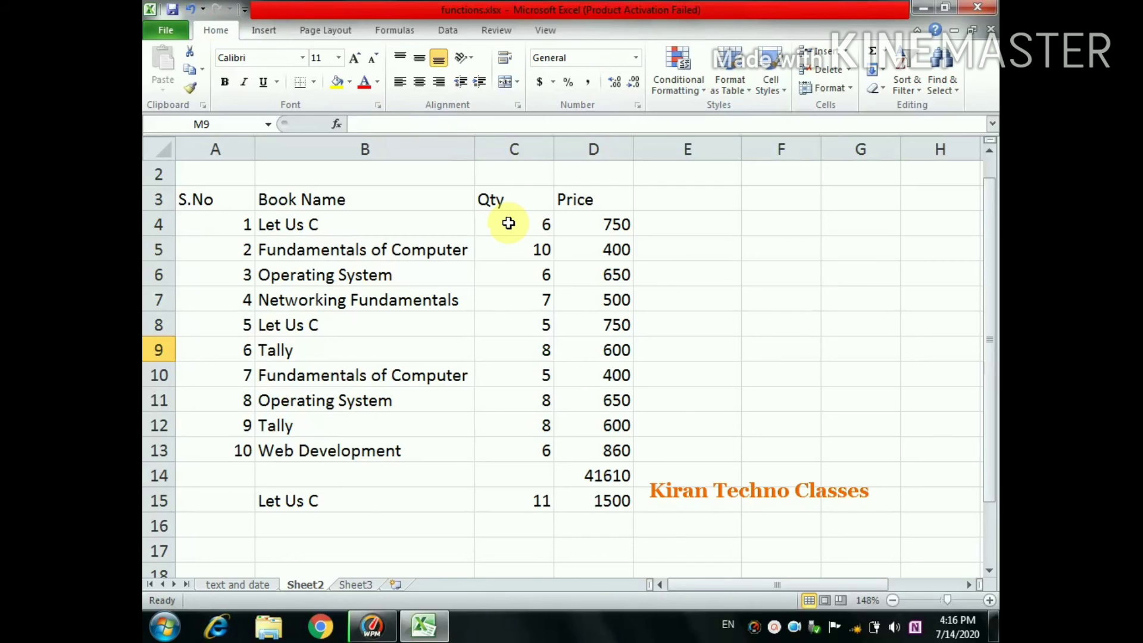
left_click_drag(305, 478, 595, 512)
key("Delete")
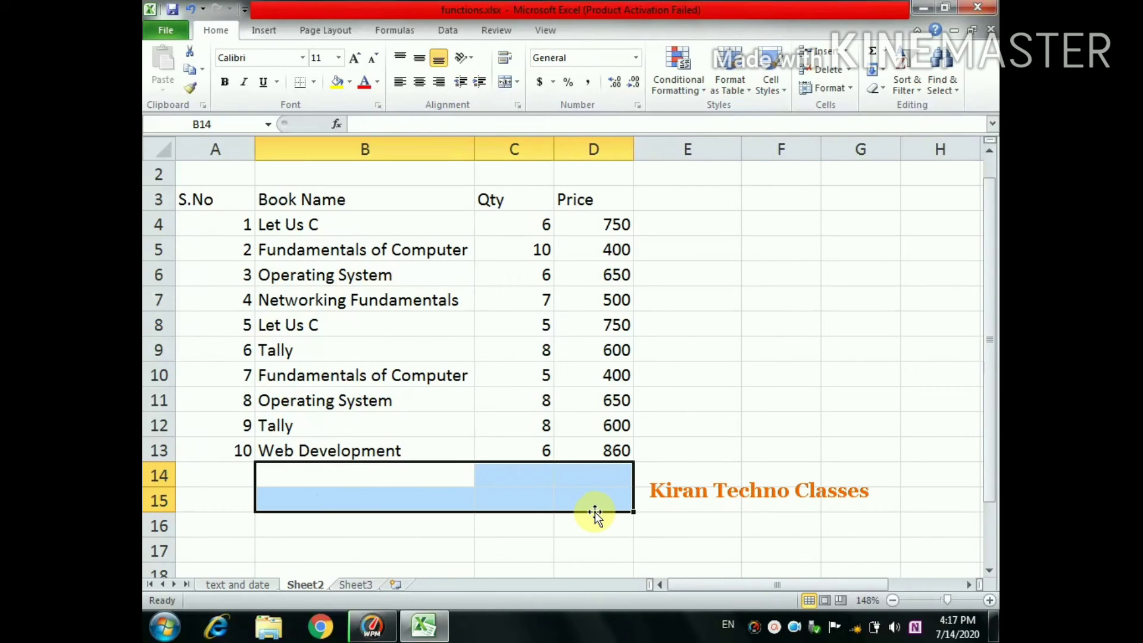
left_click(514, 446)
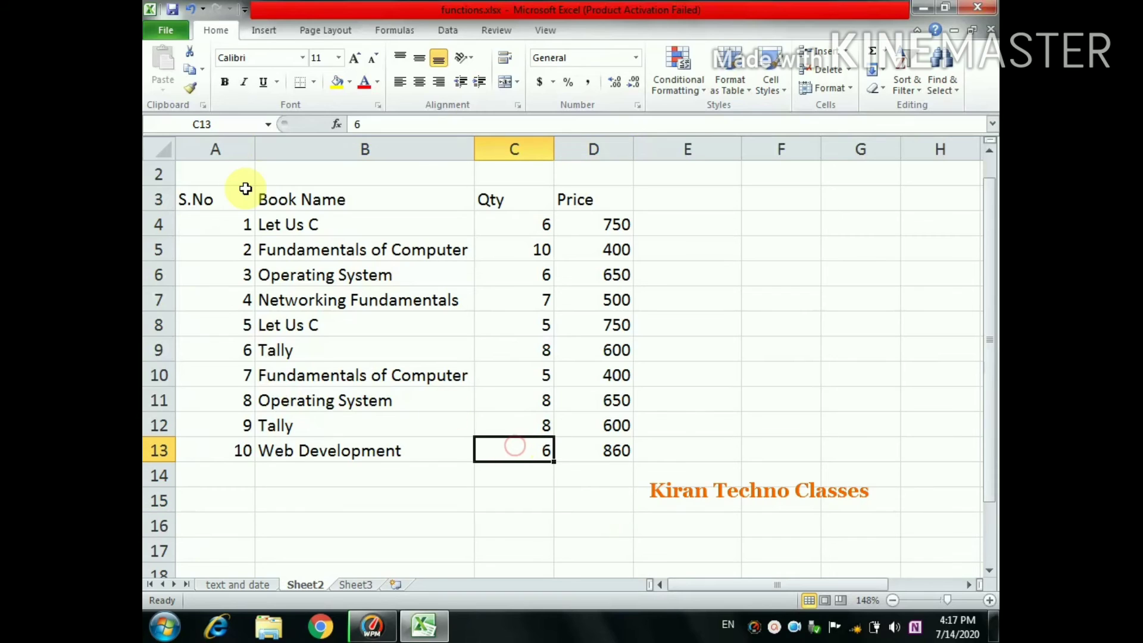
Turn on Filter for the book table's header row, starting from the Book Name heading
left_click(297, 204)
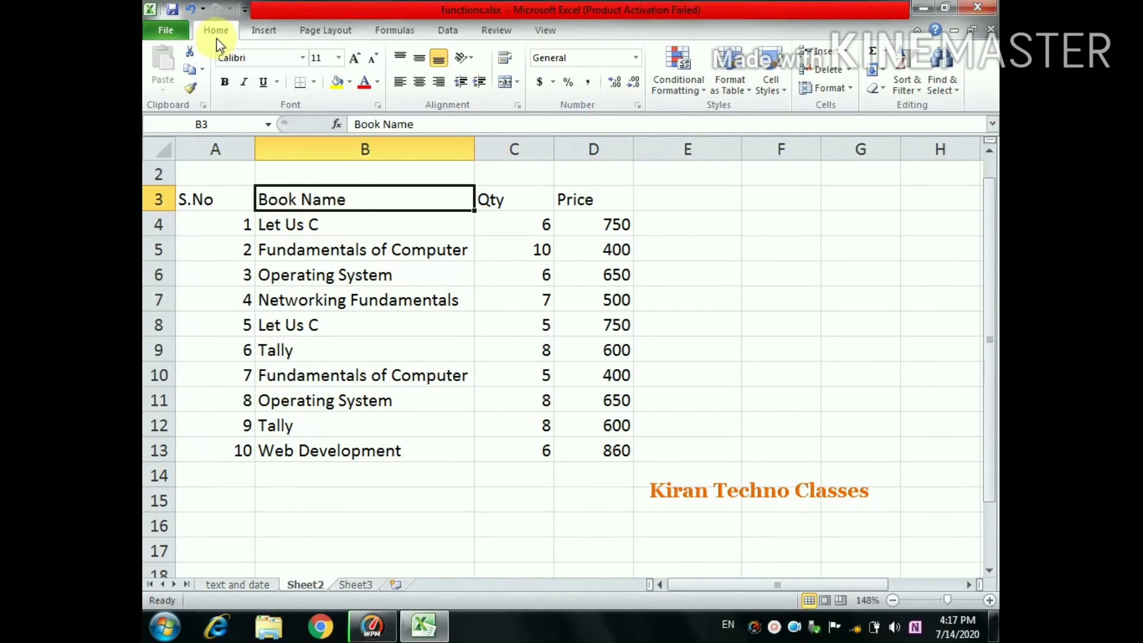
left_click(912, 94)
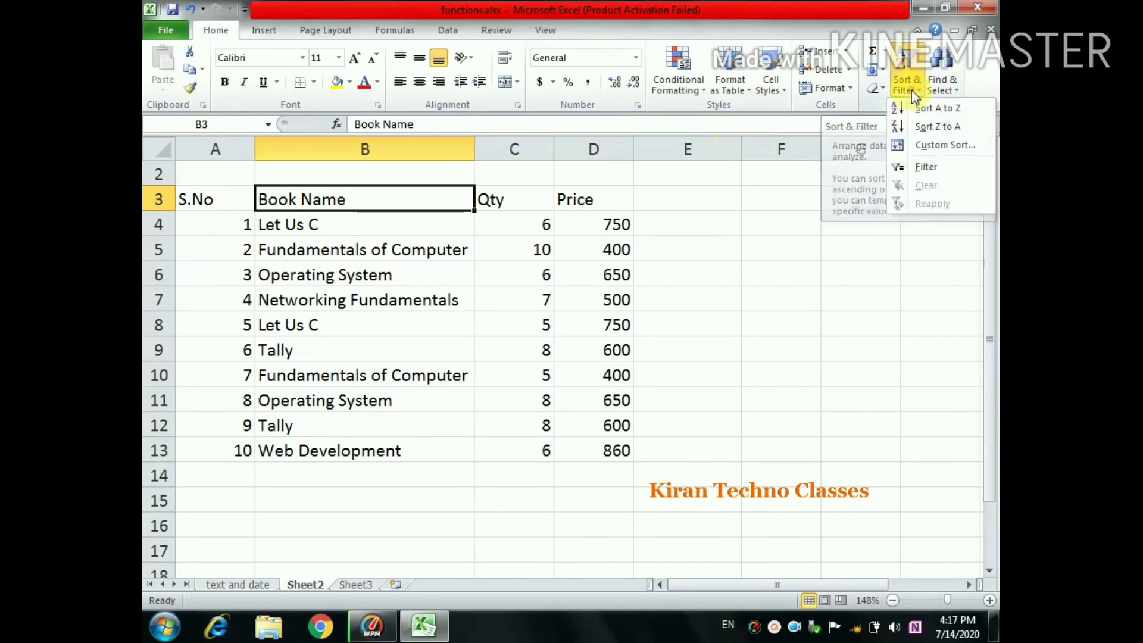
left_click(927, 167)
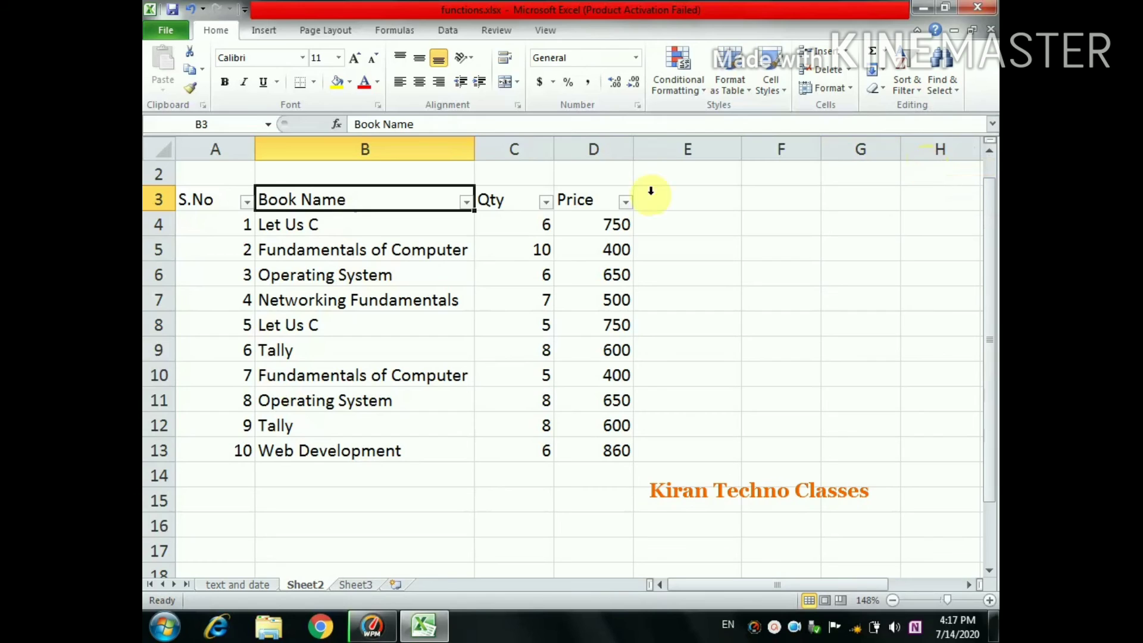
AutoSum the Qty column in C14 with =SUM(C4:C13), and recheck the formula
left_click(507, 205)
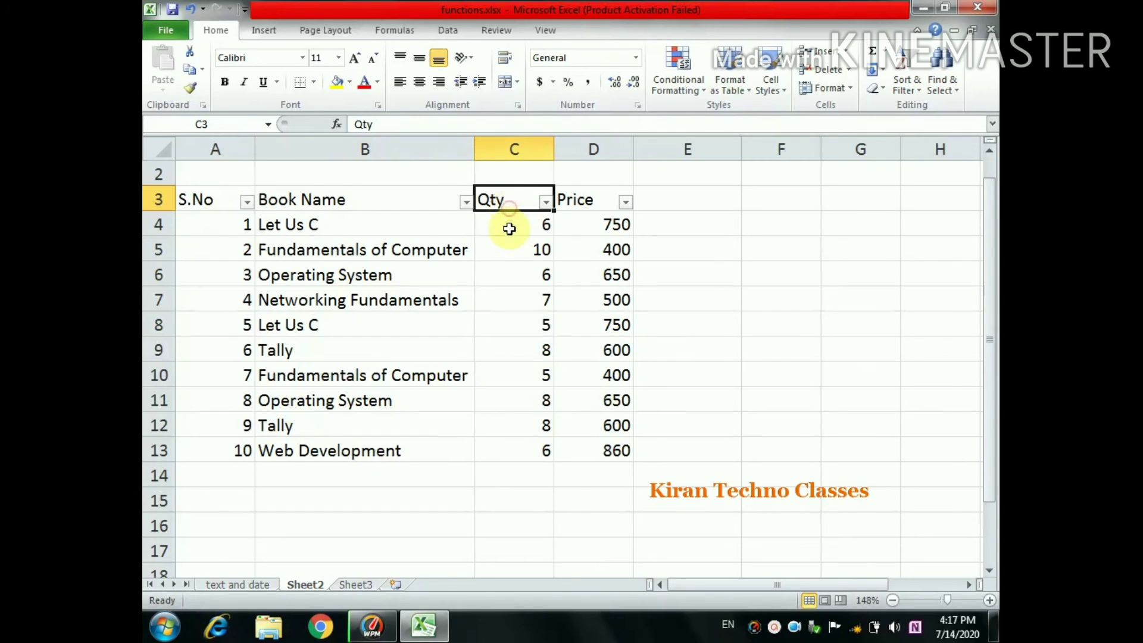
left_click(533, 476)
left_click(873, 55)
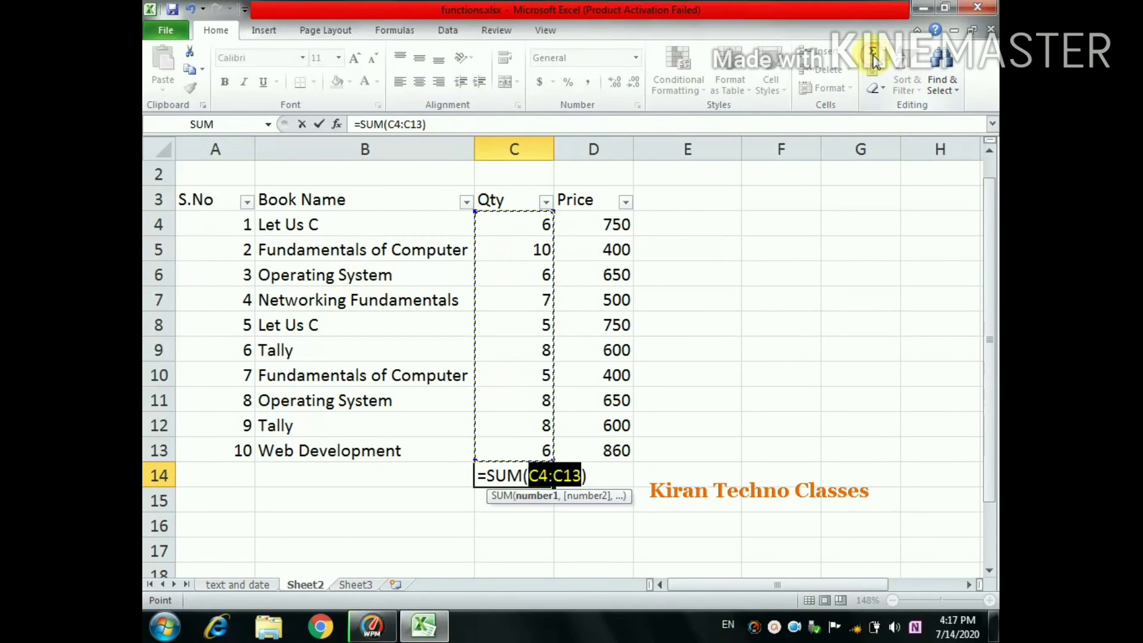
key("Return")
left_click(528, 479)
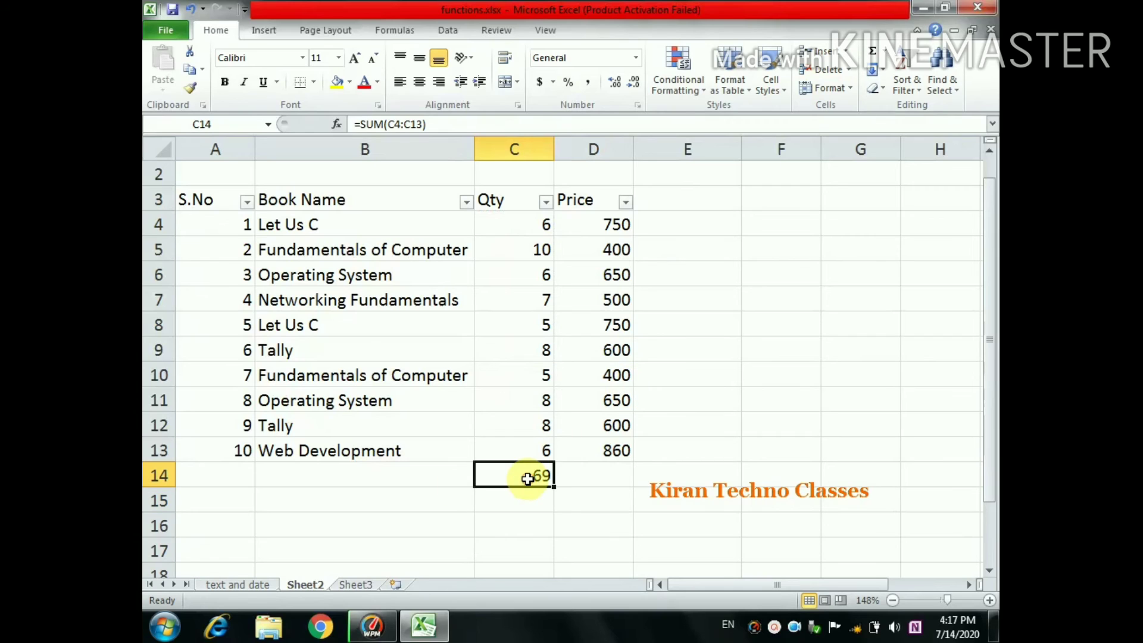
Filter the Book Name column to show only the Let Us C rows
left_click(465, 202)
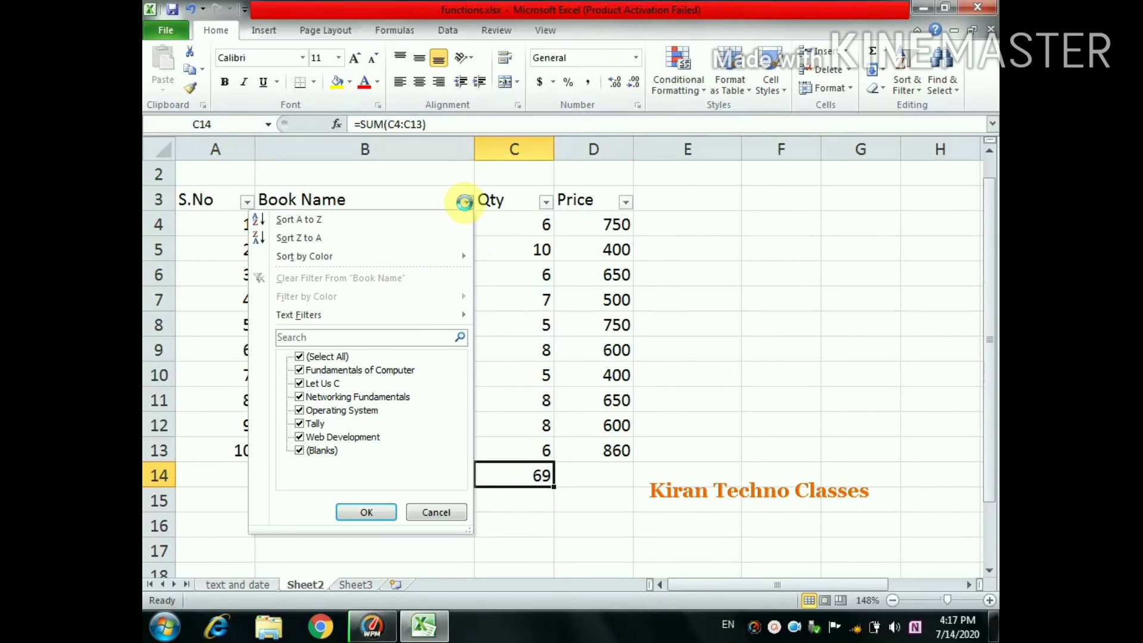
left_click(299, 356)
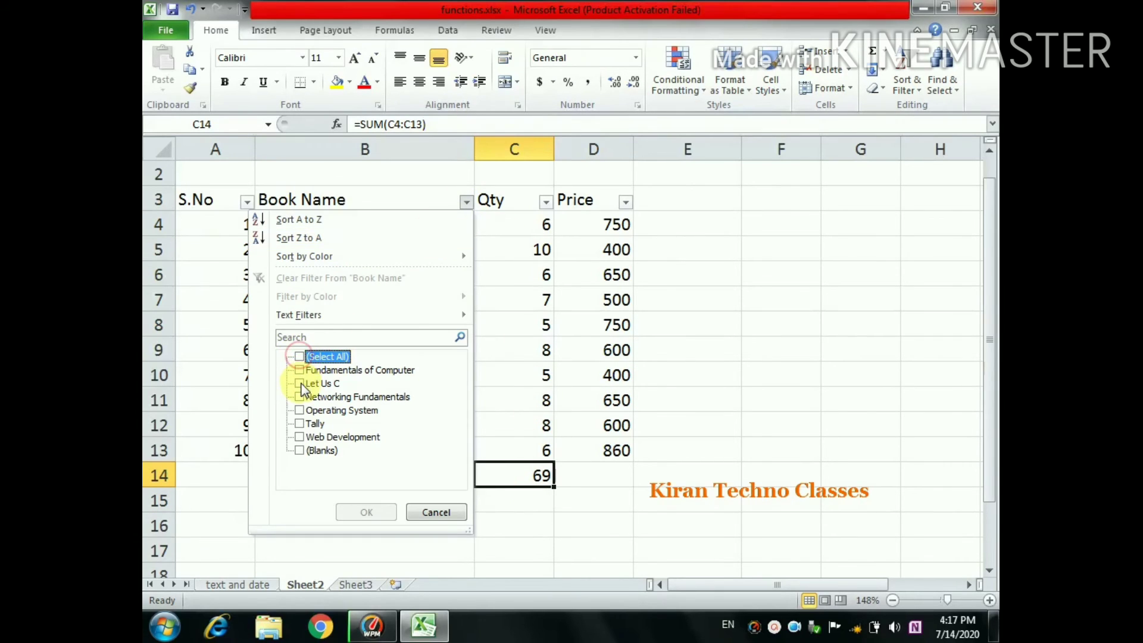
left_click(301, 384)
left_click(364, 512)
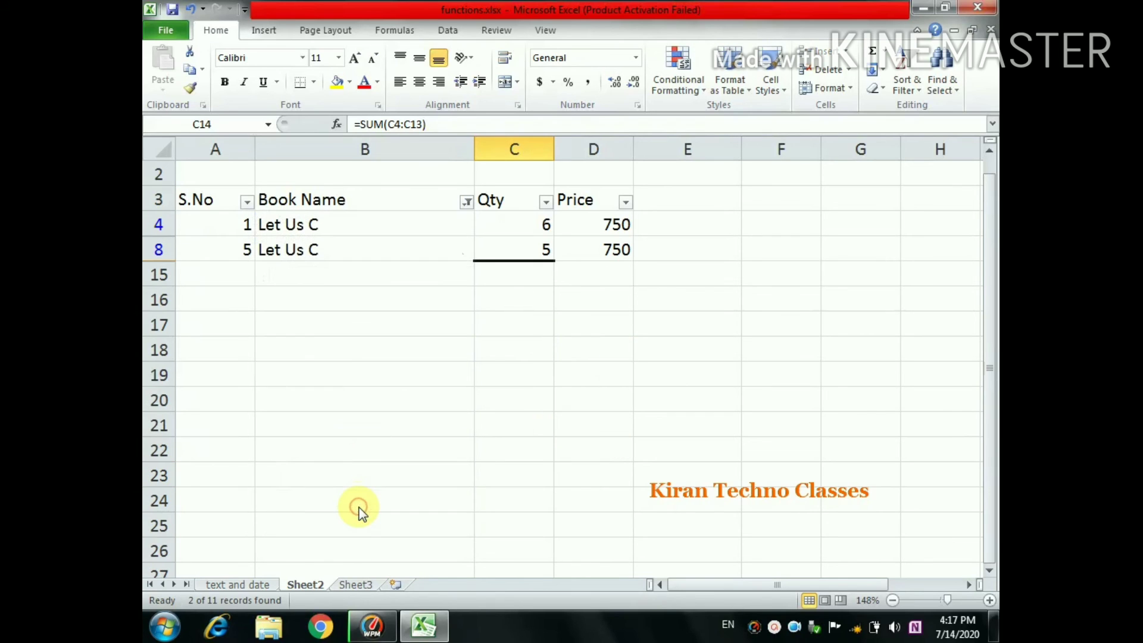
Try to AutoSum the filtered Qty values in C15 with =SUBTOTAL(9,C14), and delete that formula
left_click(519, 277)
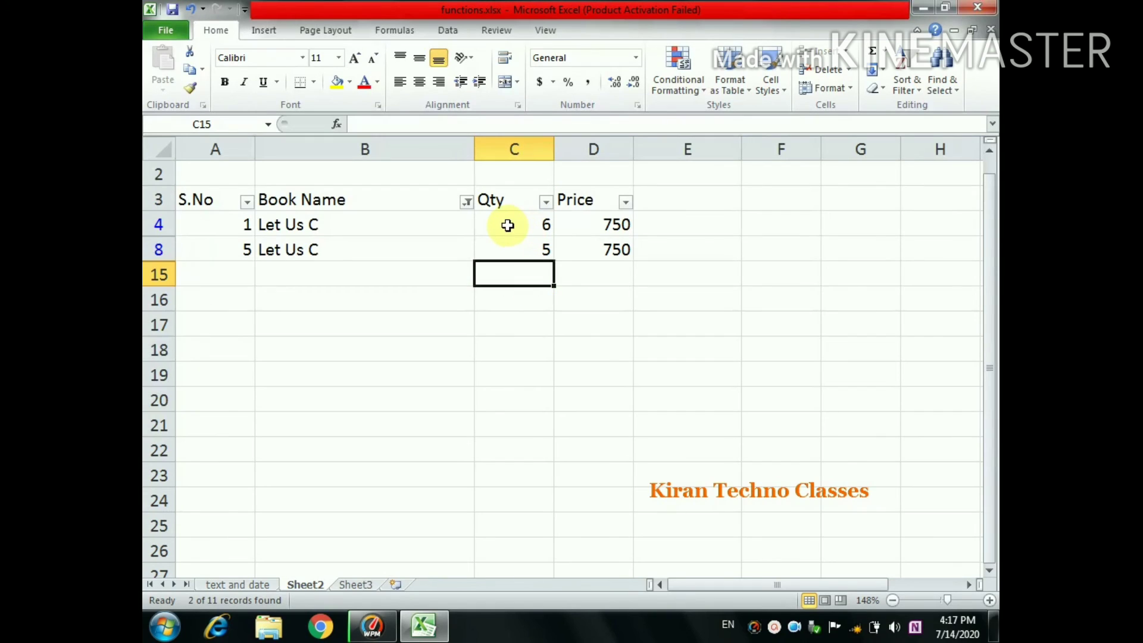
left_click(873, 52)
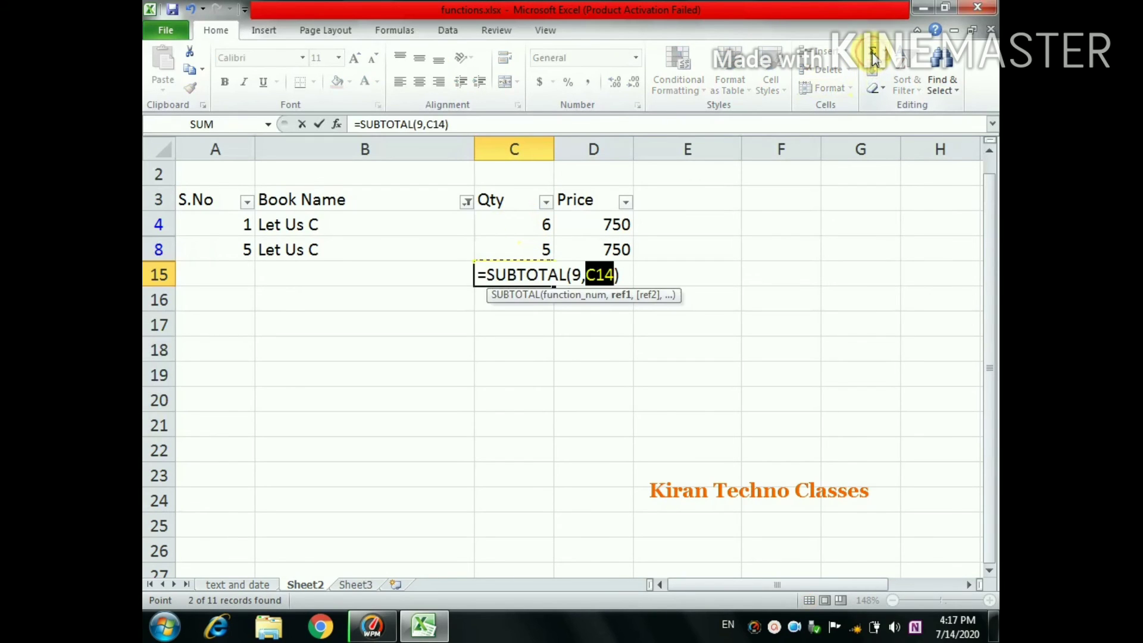
key("Return")
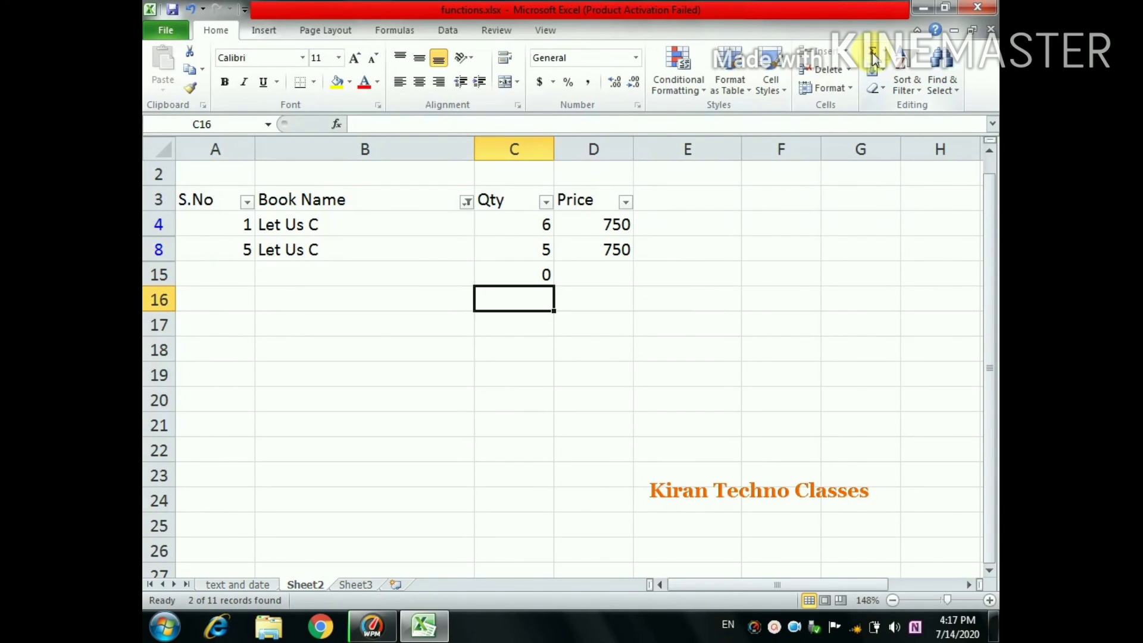
left_click(510, 273)
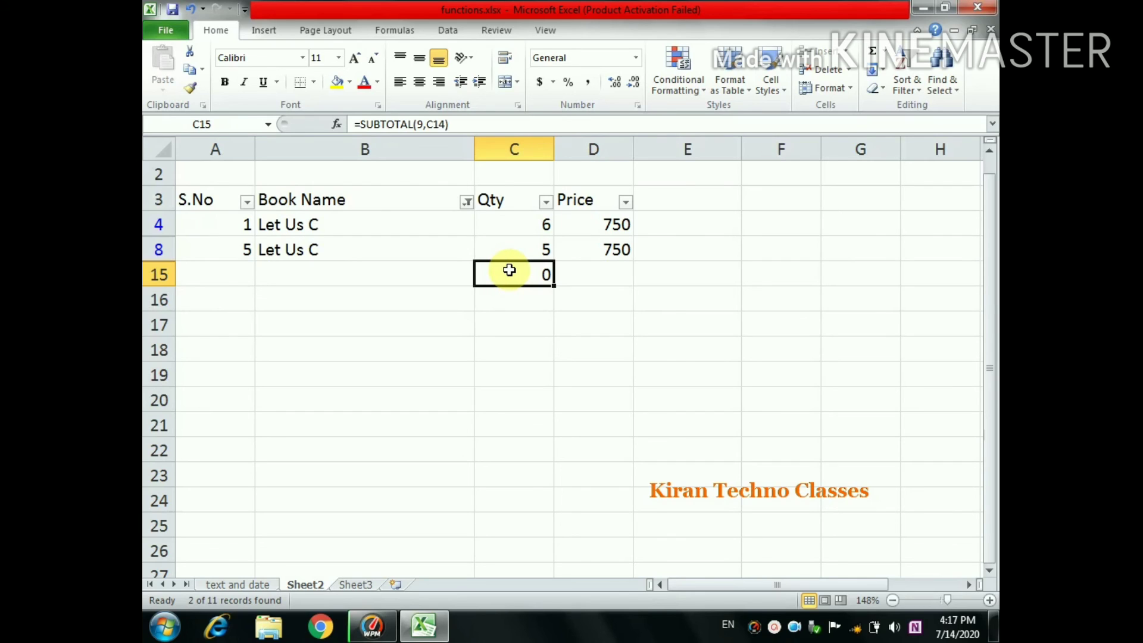
key("Delete")
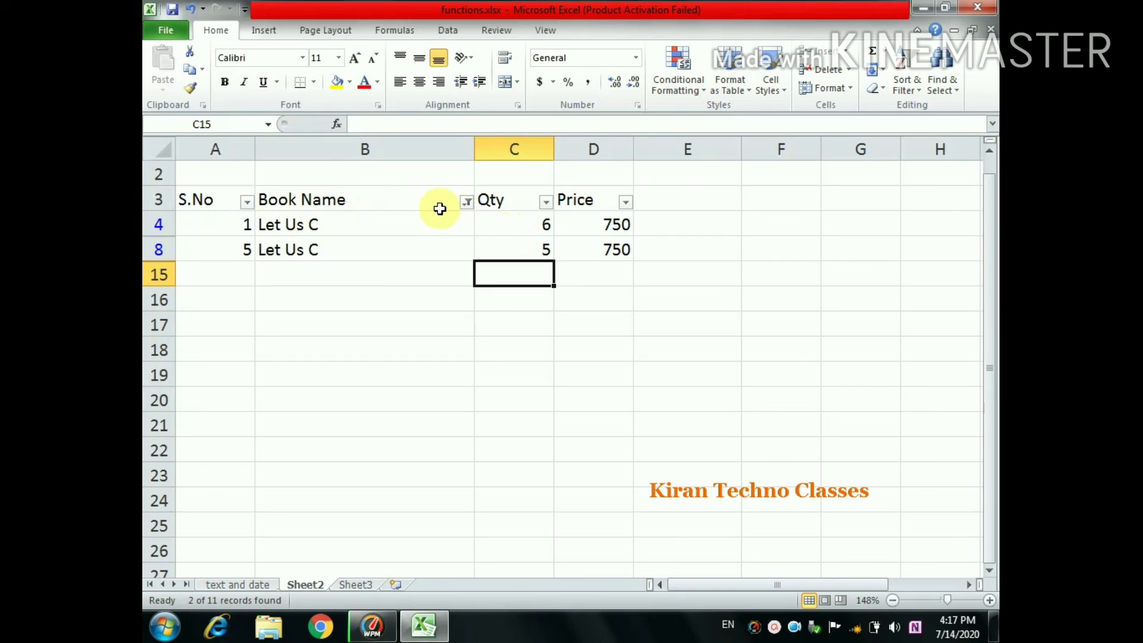
Show all books again in the Book Name filter and delete the Qty sum formula from C14
left_click(470, 205)
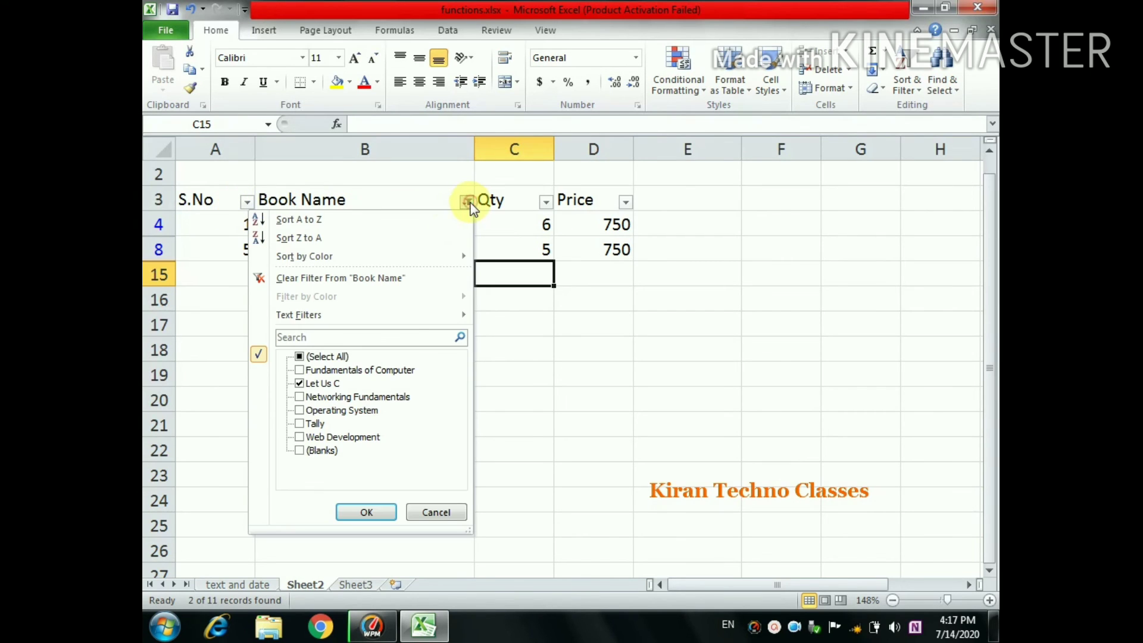
left_click(301, 357)
left_click(366, 512)
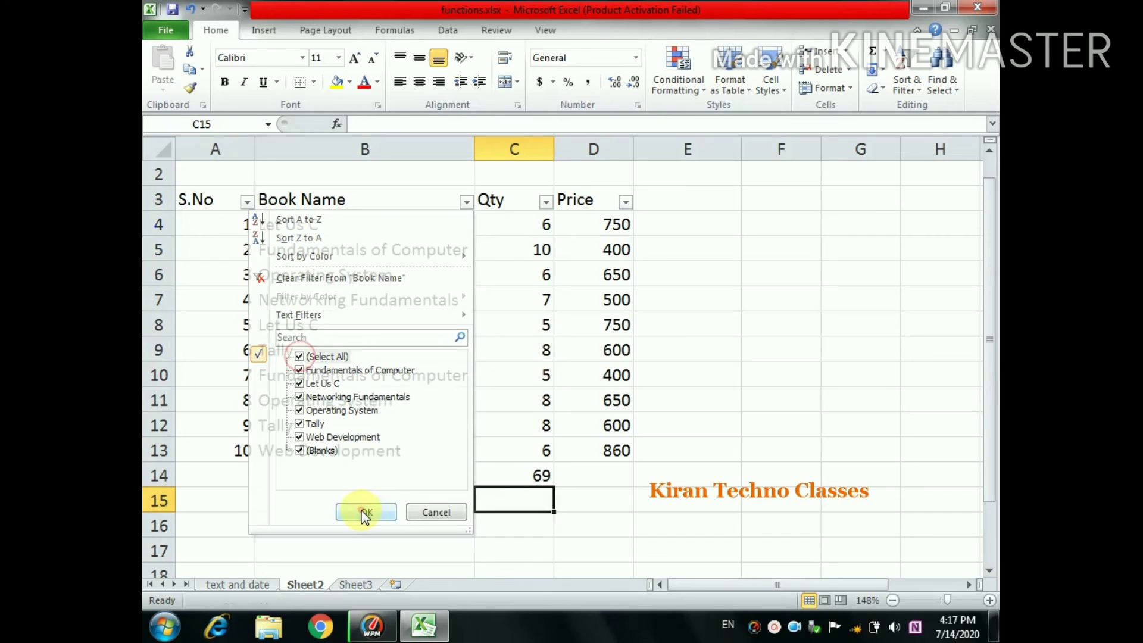
left_click(539, 478)
key("Delete")
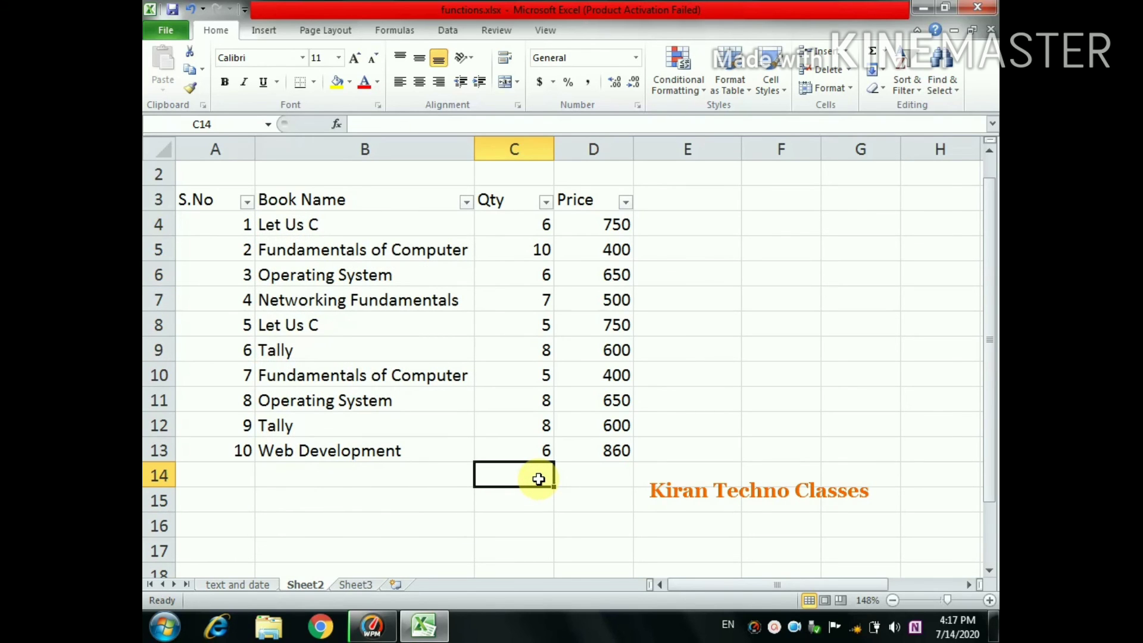
Total the Qty column in C14 with =SUBTOTAL(9,C4:C13), using function number 9 for SUM
type("=")
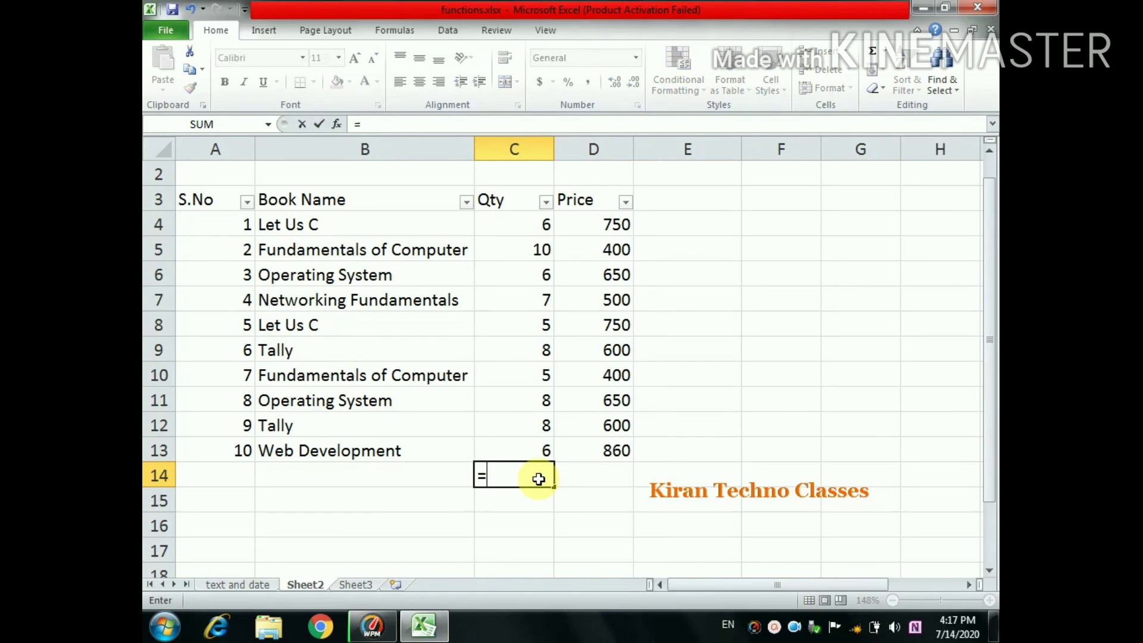
type("subtot")
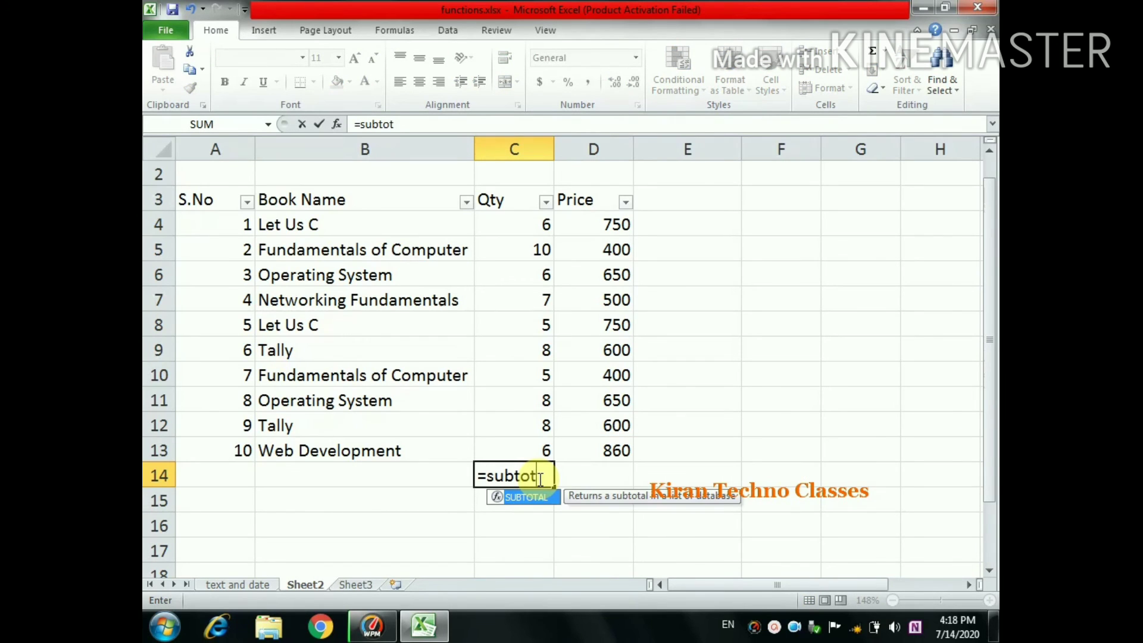
type("al")
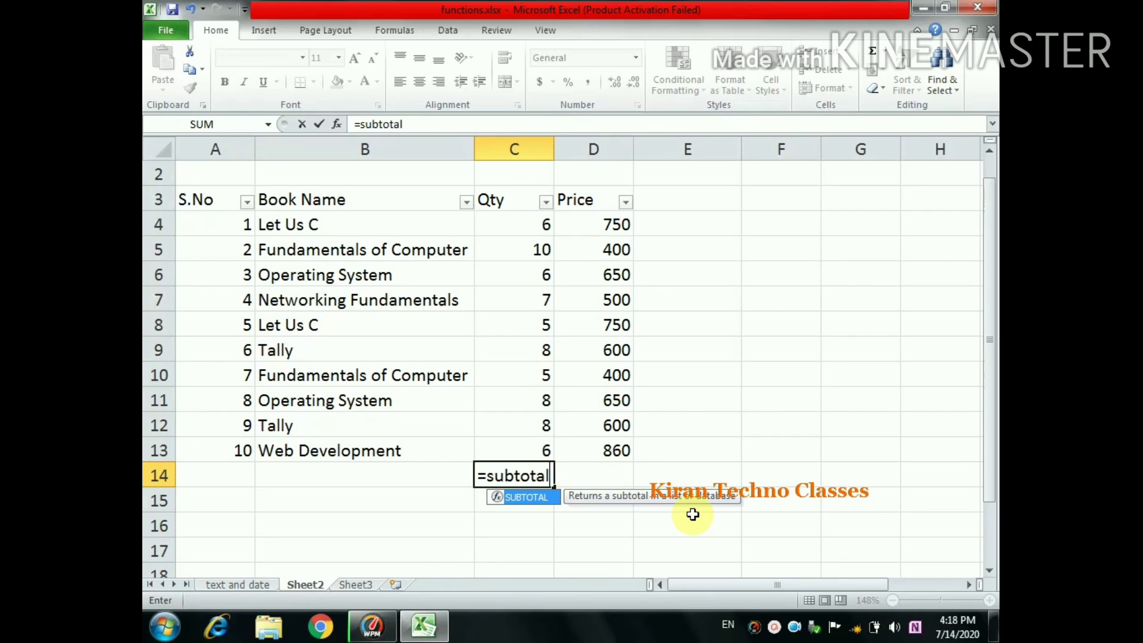
type("(")
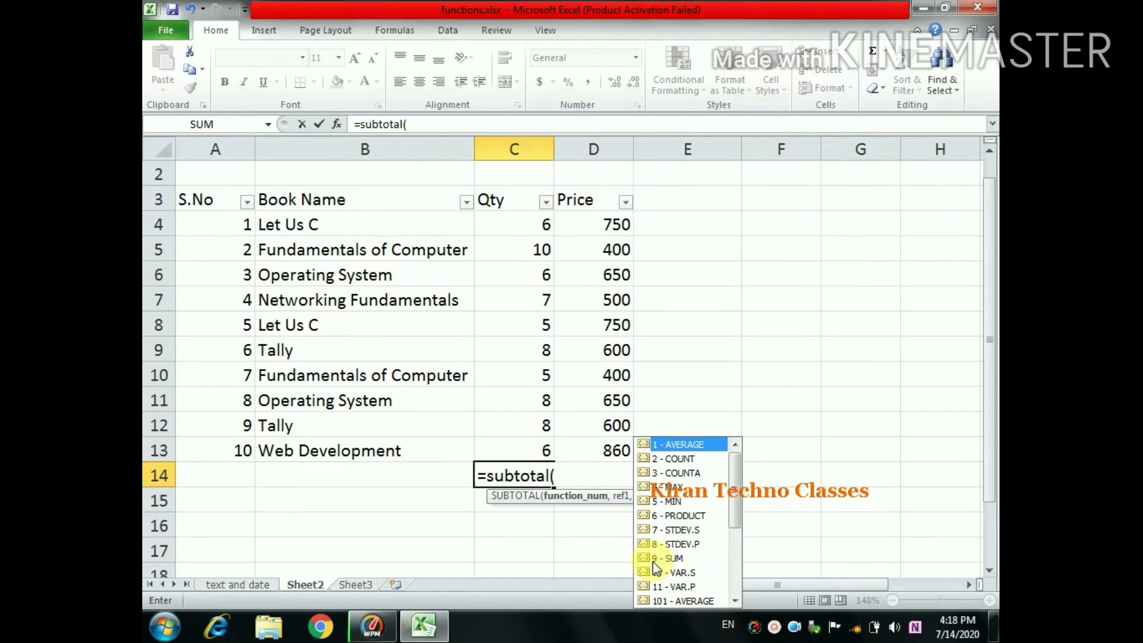
type("9,")
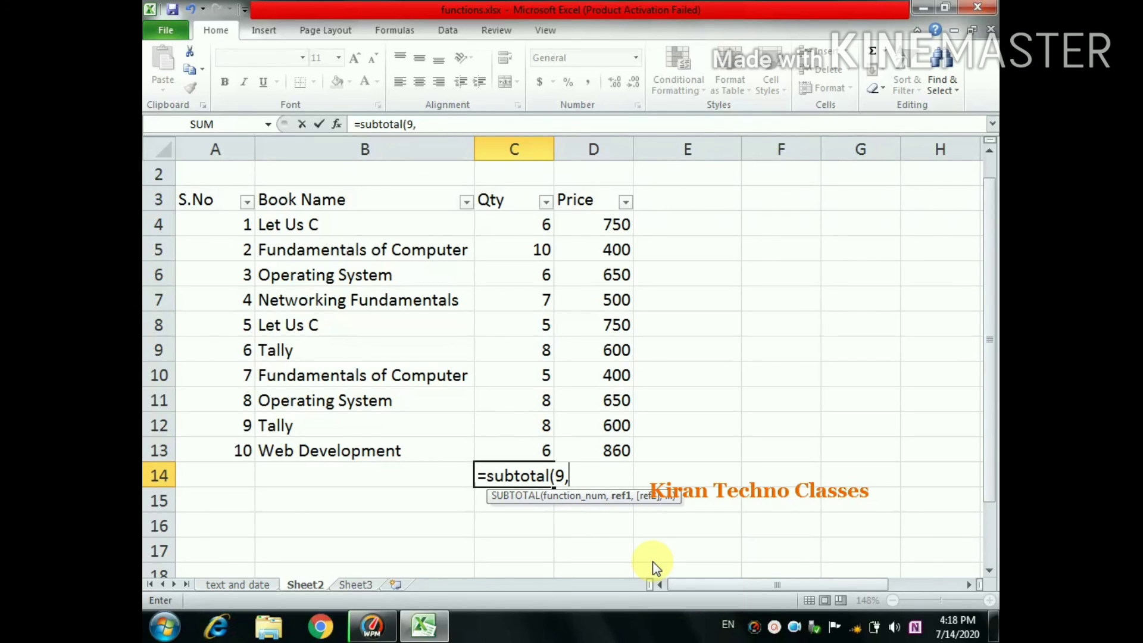
left_click(517, 224)
left_click_drag(517, 223, 531, 444)
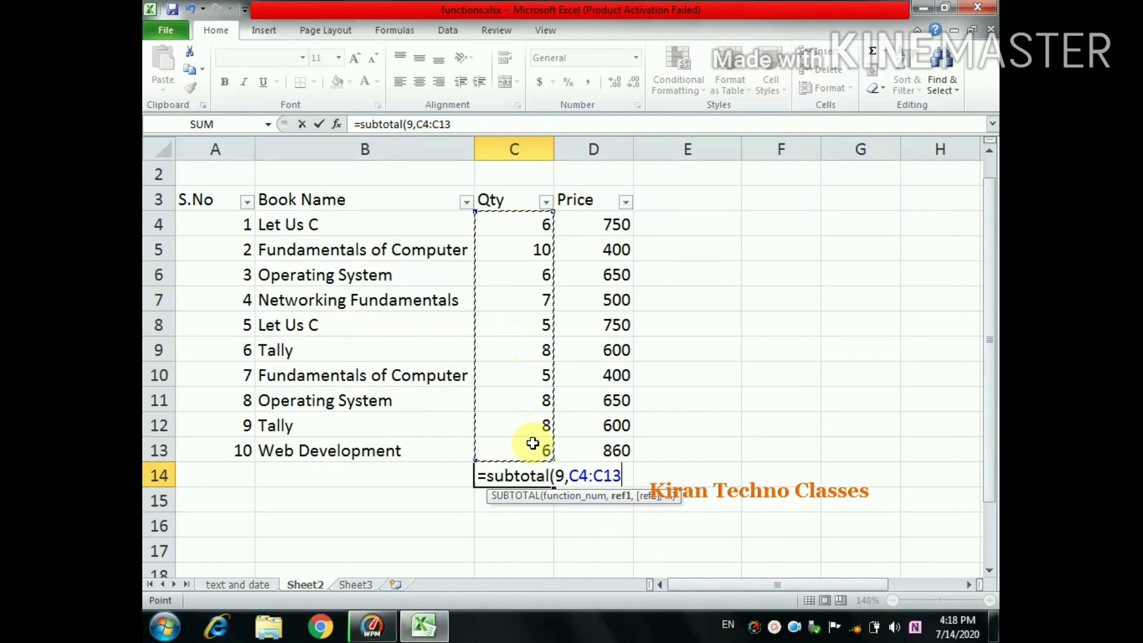
type(")")
key("Return")
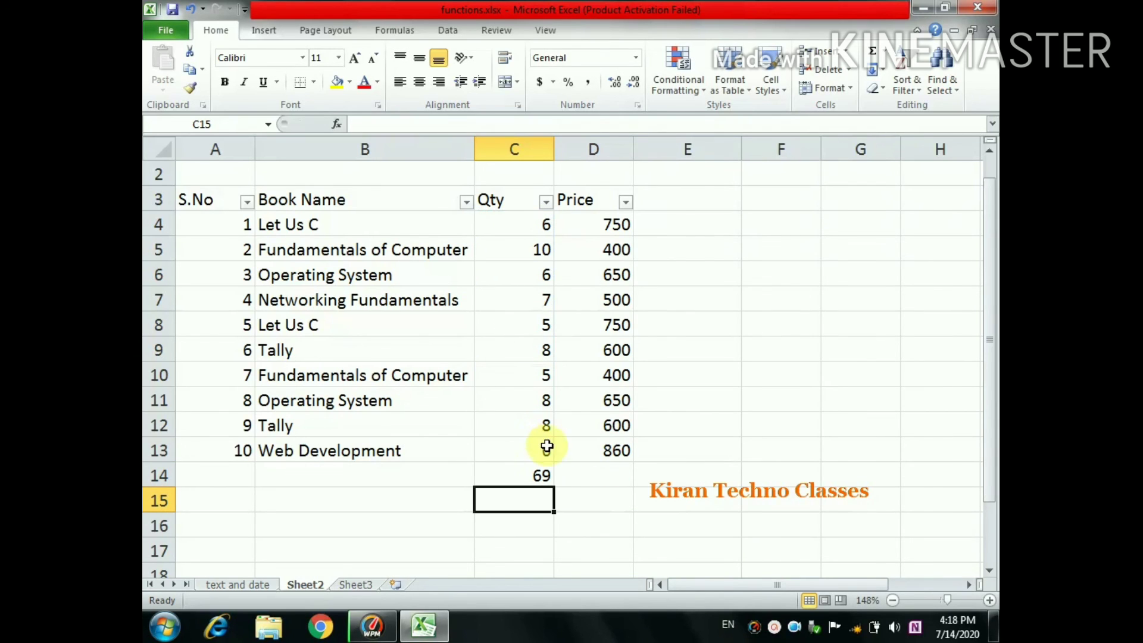
Total the Price column in D14 with =SUBTOTAL(9,D4:D13)
left_click(580, 473)
type("=")
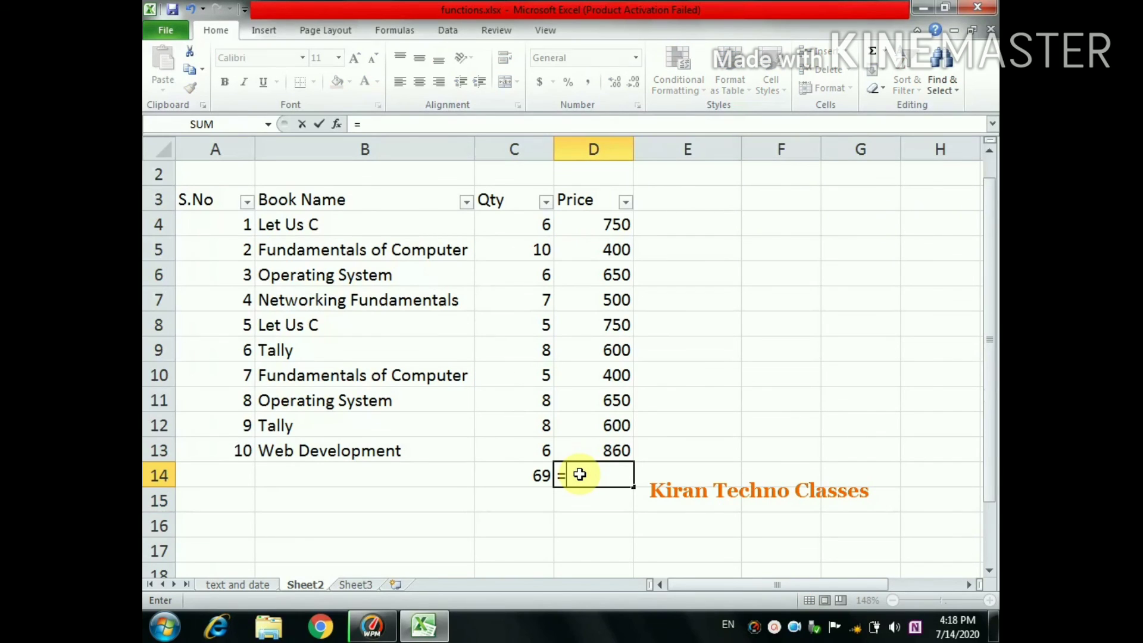
type("su")
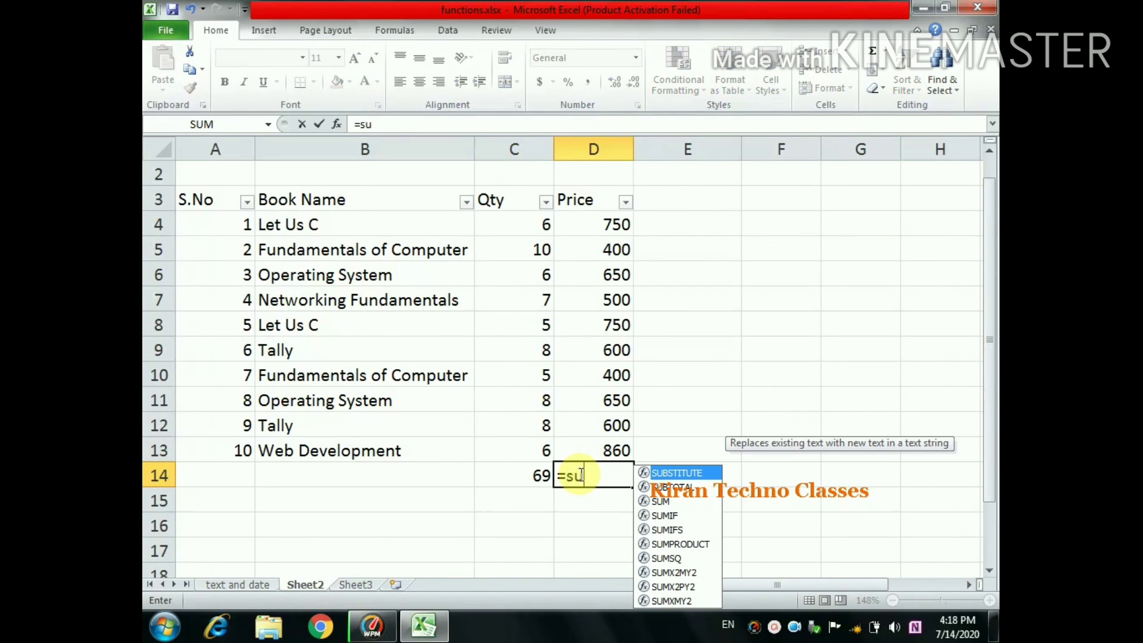
type("bto")
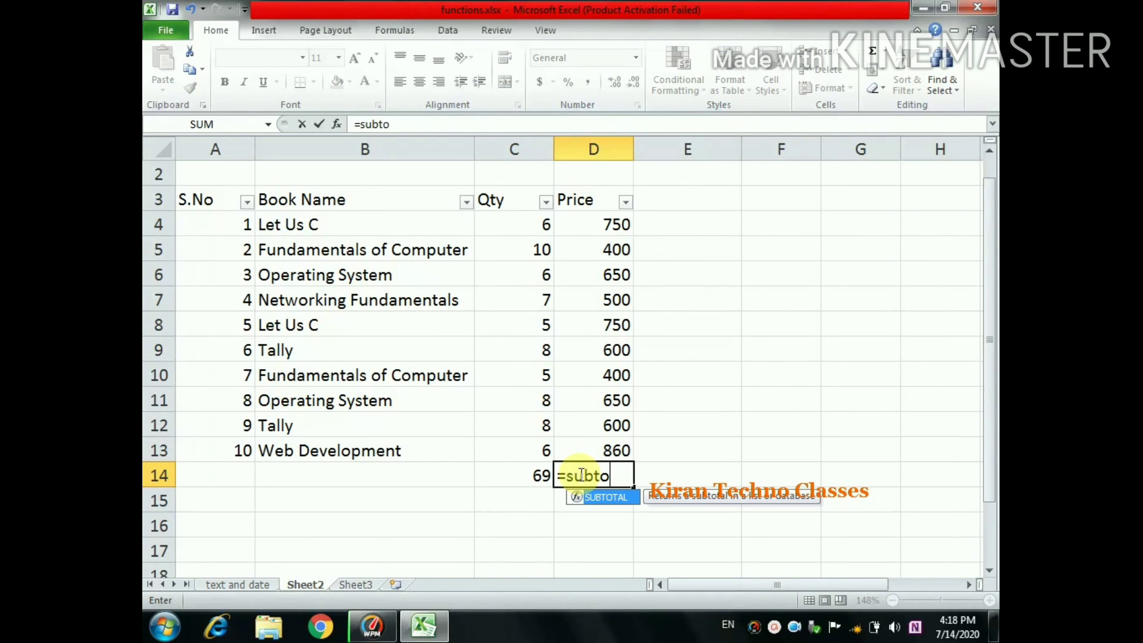
type("tal(")
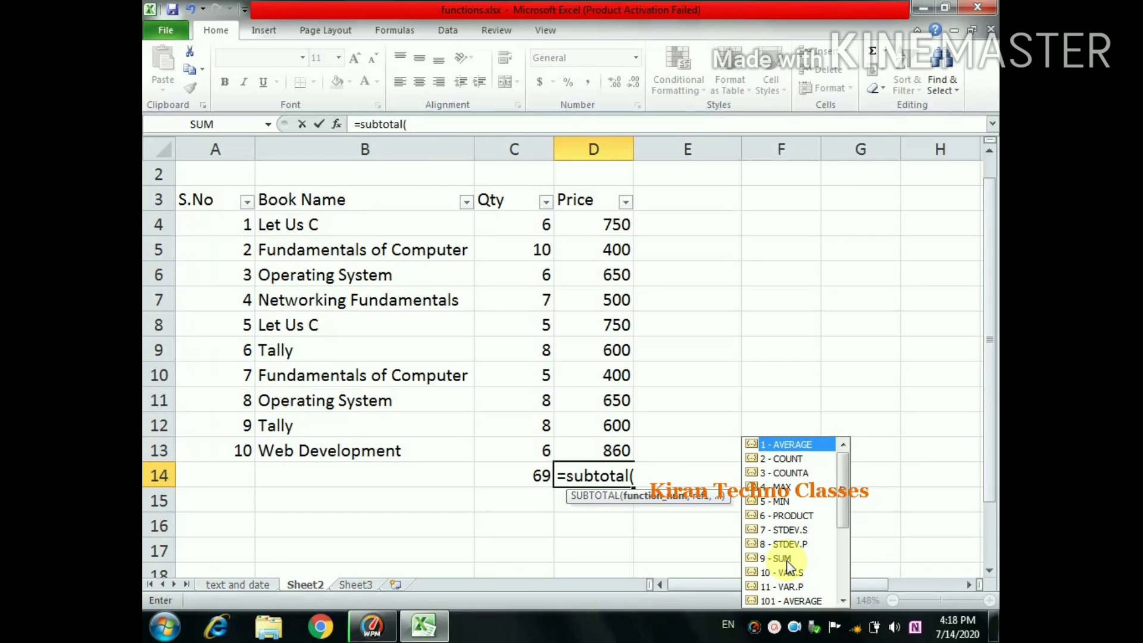
type("9,")
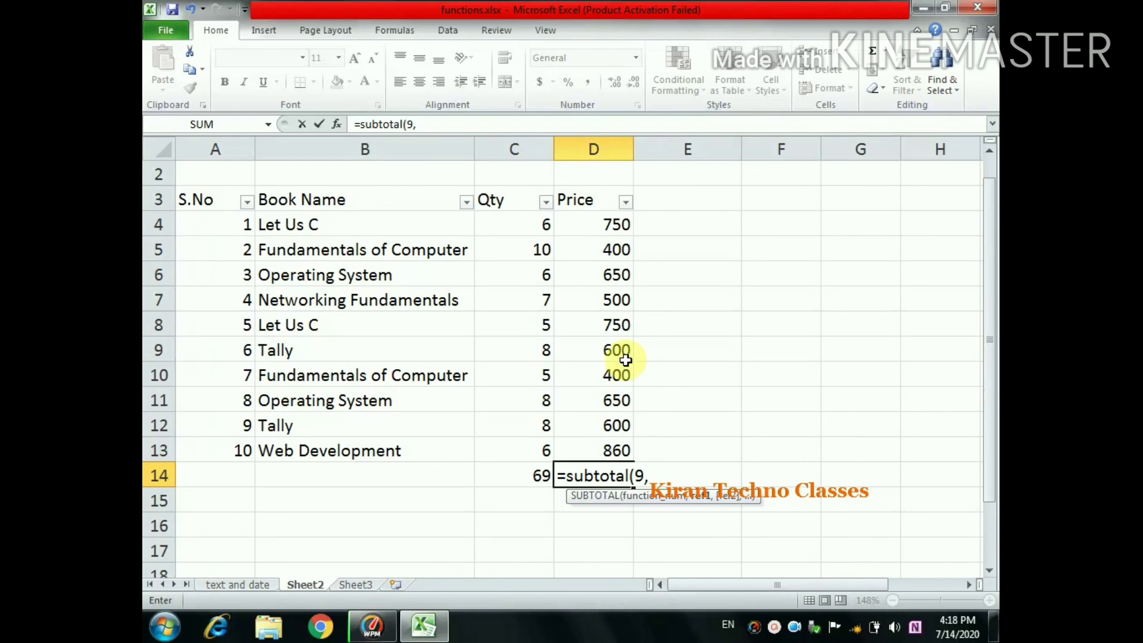
left_click_drag(602, 230, 620, 440)
type(")")
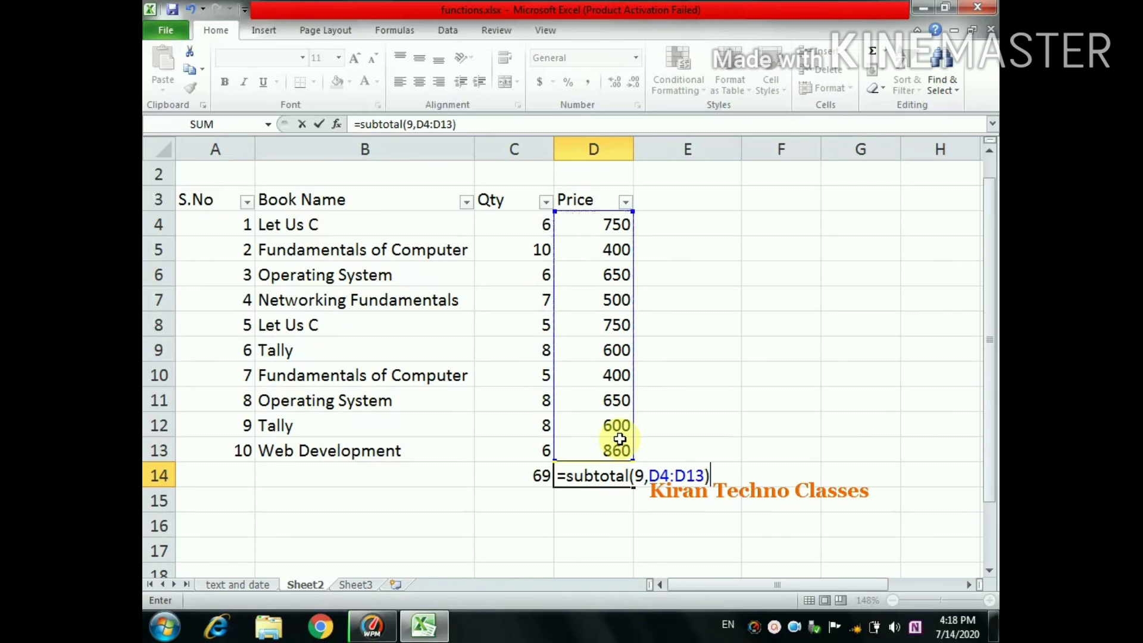
key("Return")
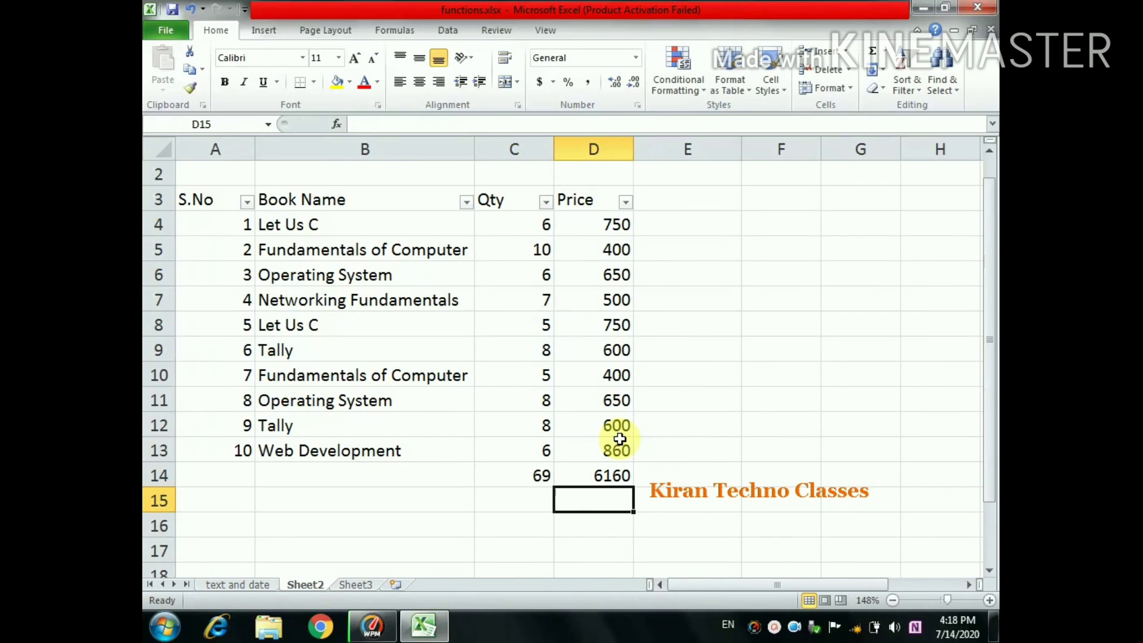
Filter Book Name to Let Us C only and check the Qty and Price subtotals in C14 and D14
left_click(468, 203)
left_click(300, 357)
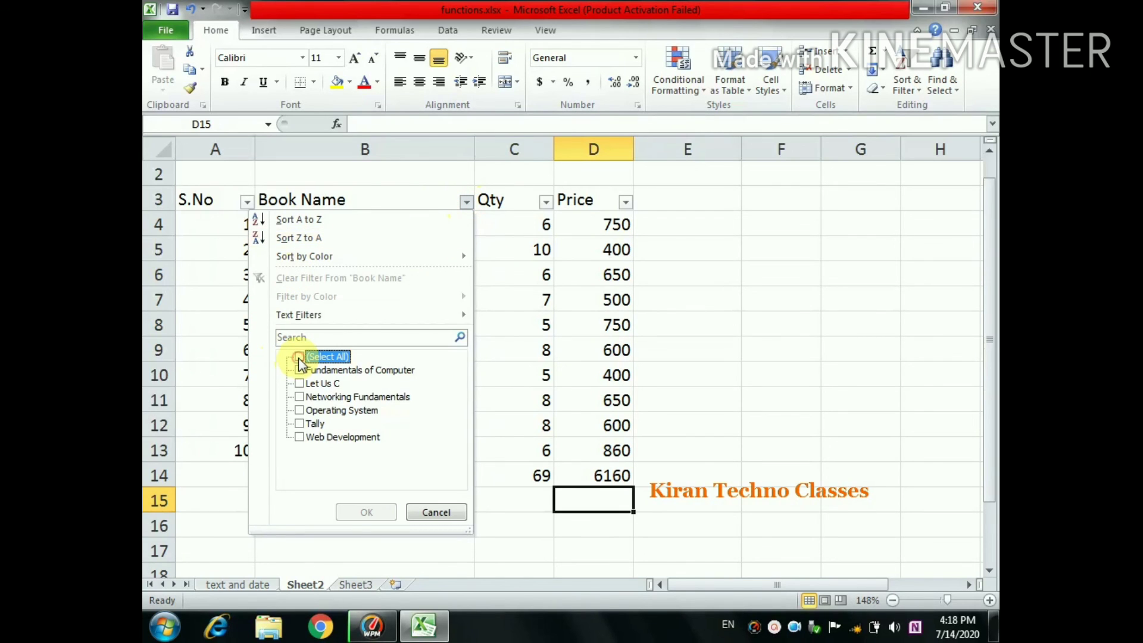
left_click(300, 384)
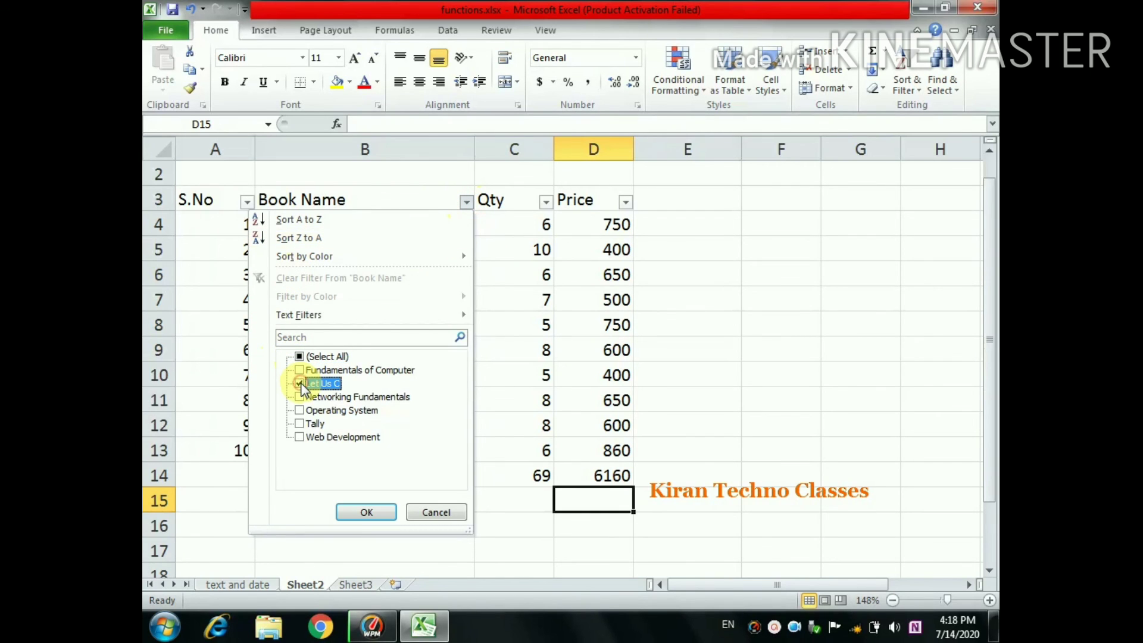
left_click(365, 511)
left_click(524, 267)
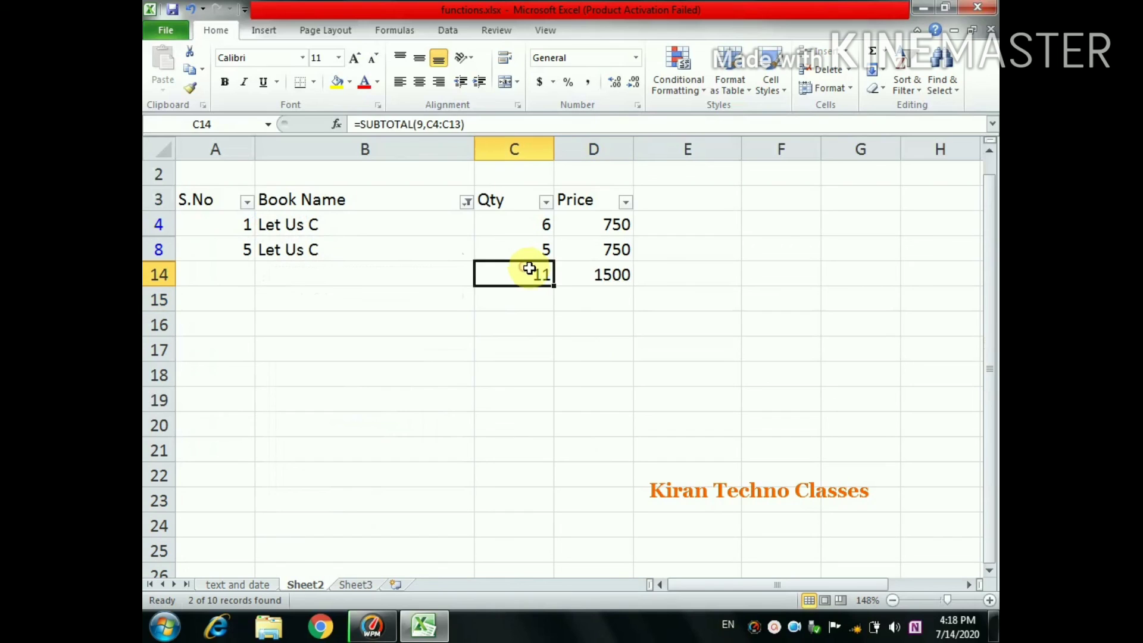
left_click(605, 264)
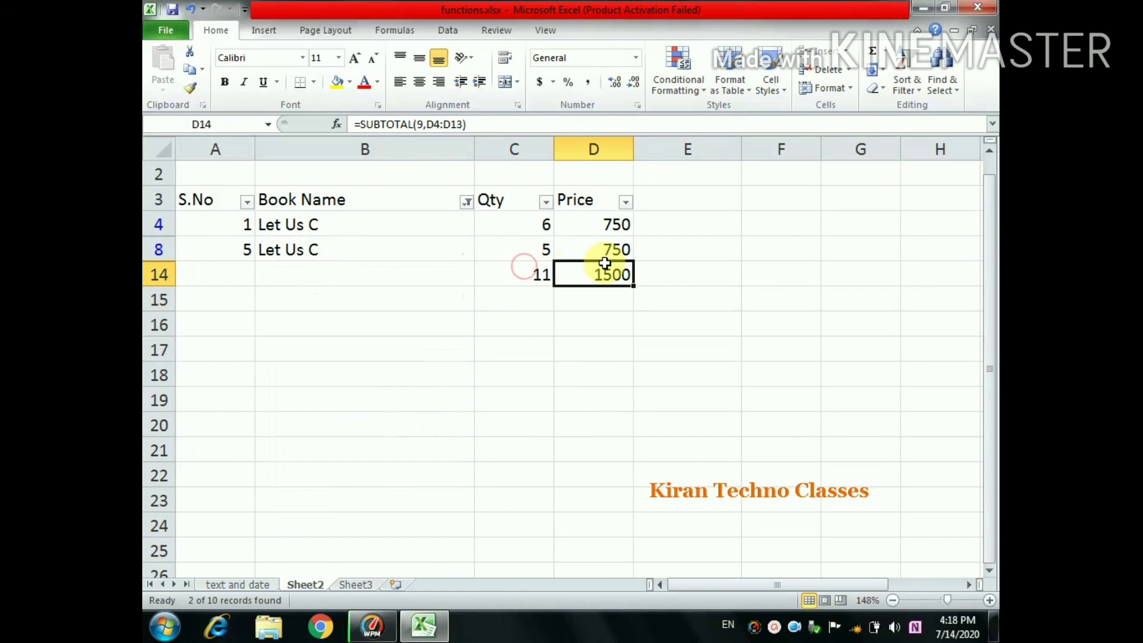
Switch the Book Name filter from Let Us C to Networking Fundamentals and check the Qty subtotal in C14
left_click(466, 202)
left_click(299, 383)
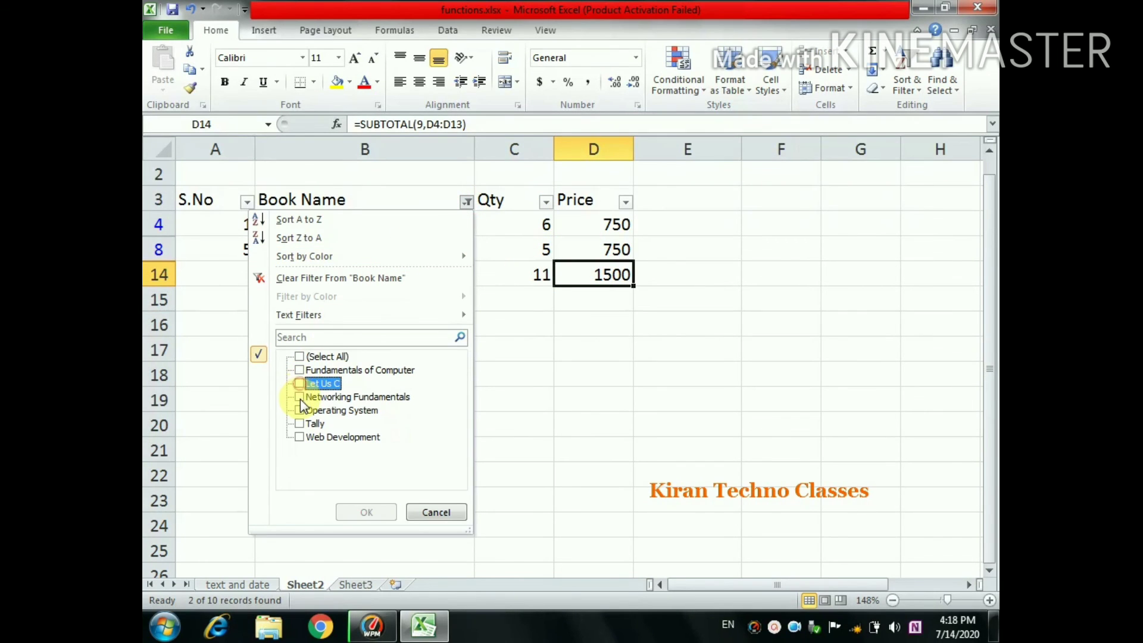
left_click(300, 397)
left_click(362, 511)
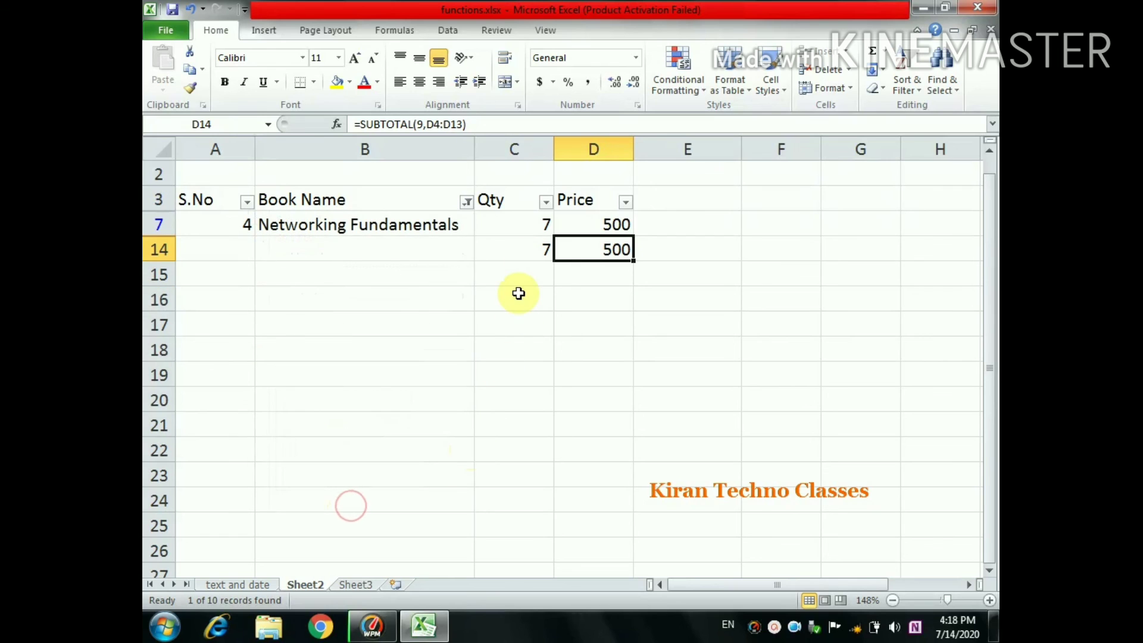
left_click(531, 251)
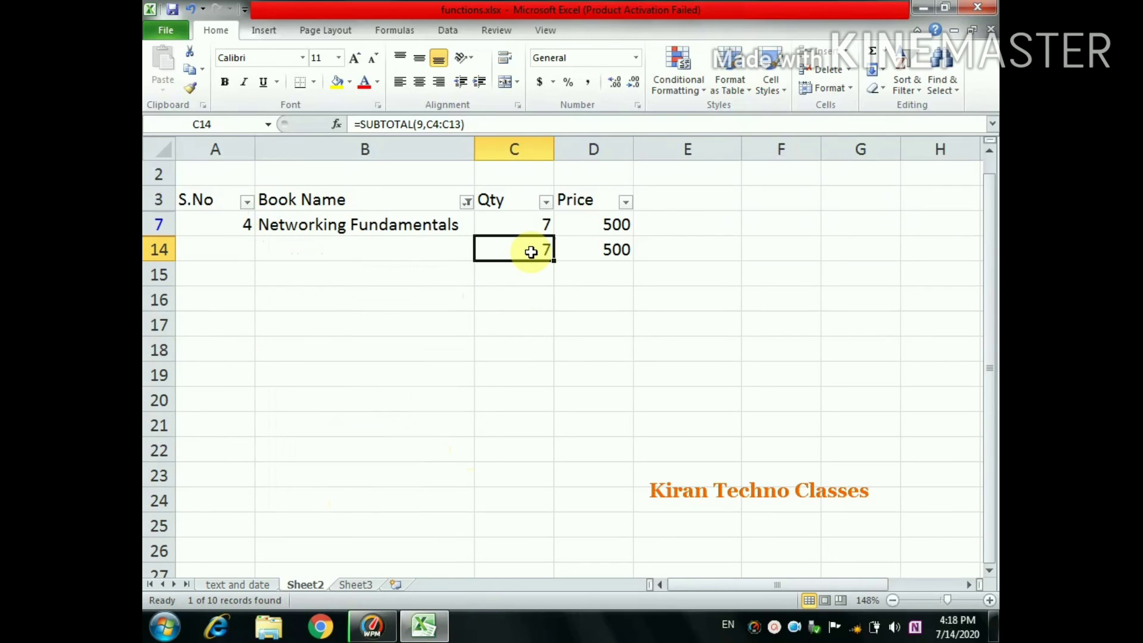
Select all books in the Book Name filter to restore every row, and look over the sum topics list in column L
left_click(467, 203)
left_click(300, 356)
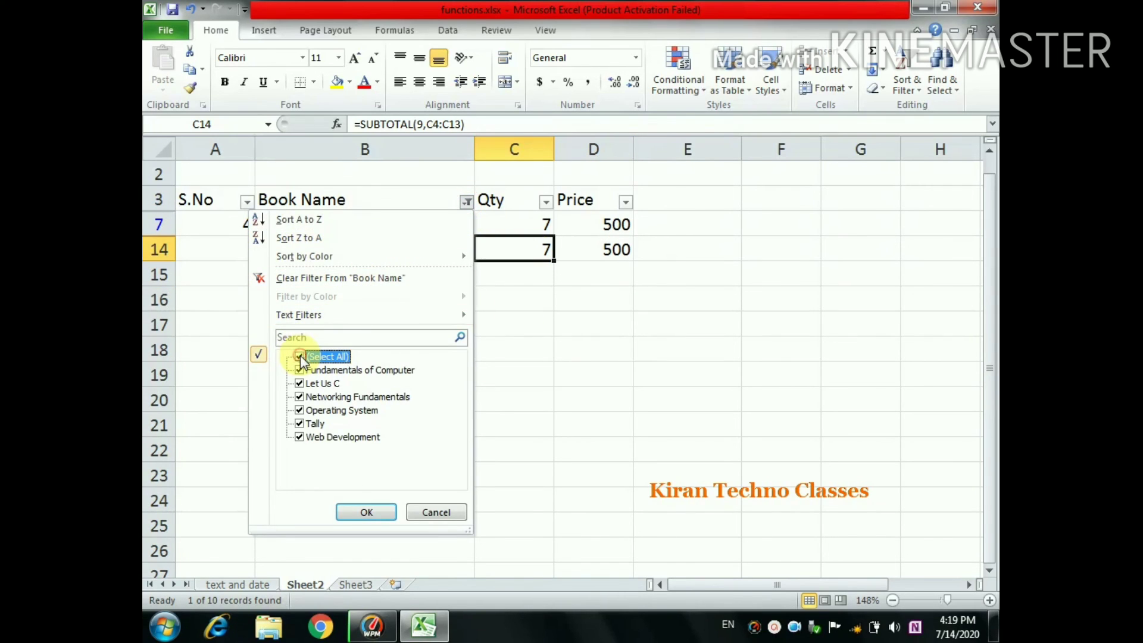
left_click(365, 512)
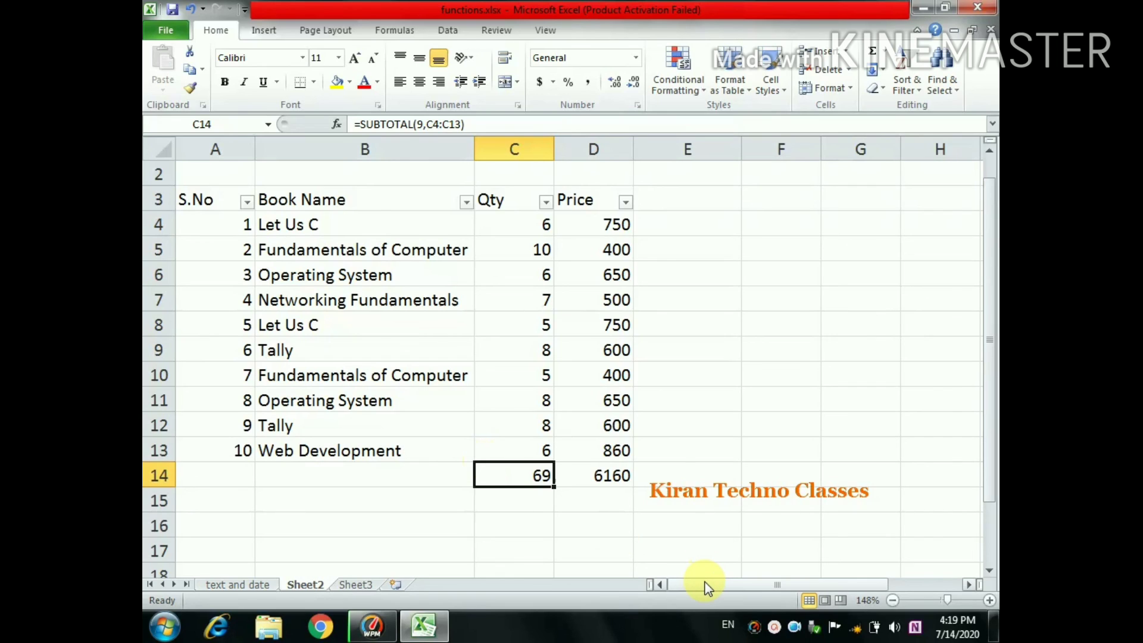
left_click_drag(705, 584, 808, 584)
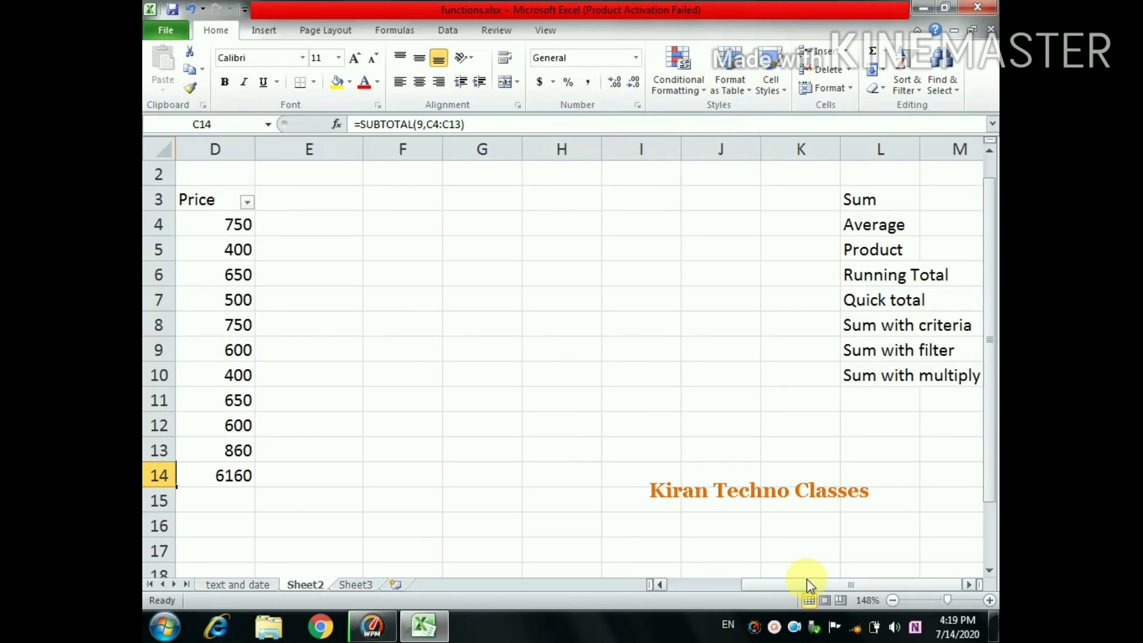
left_click_drag(808, 580, 737, 590)
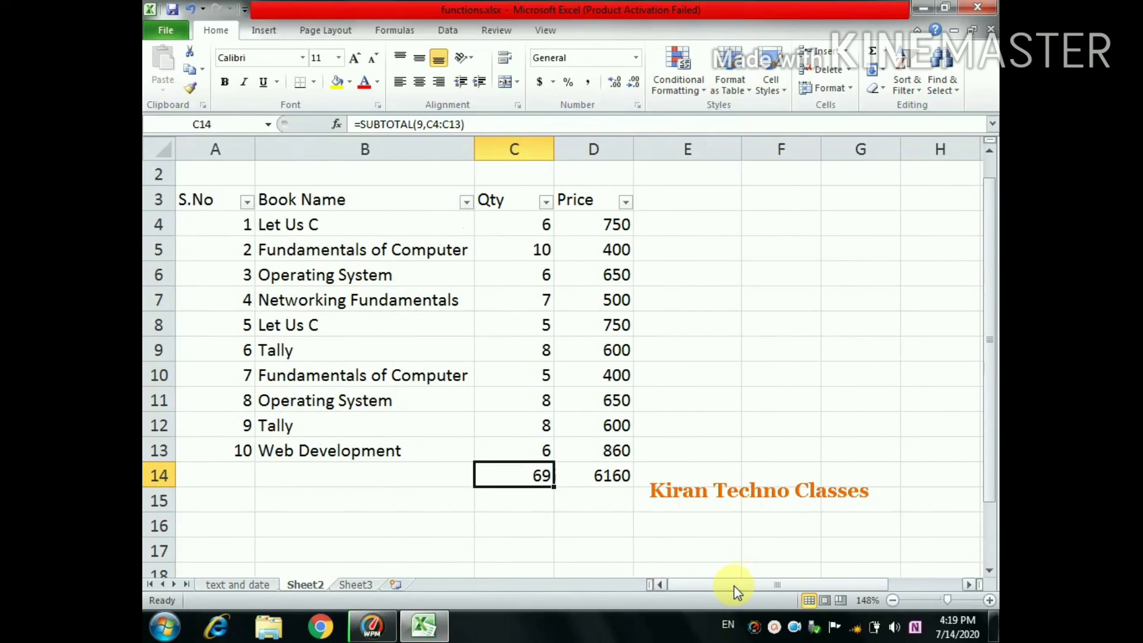